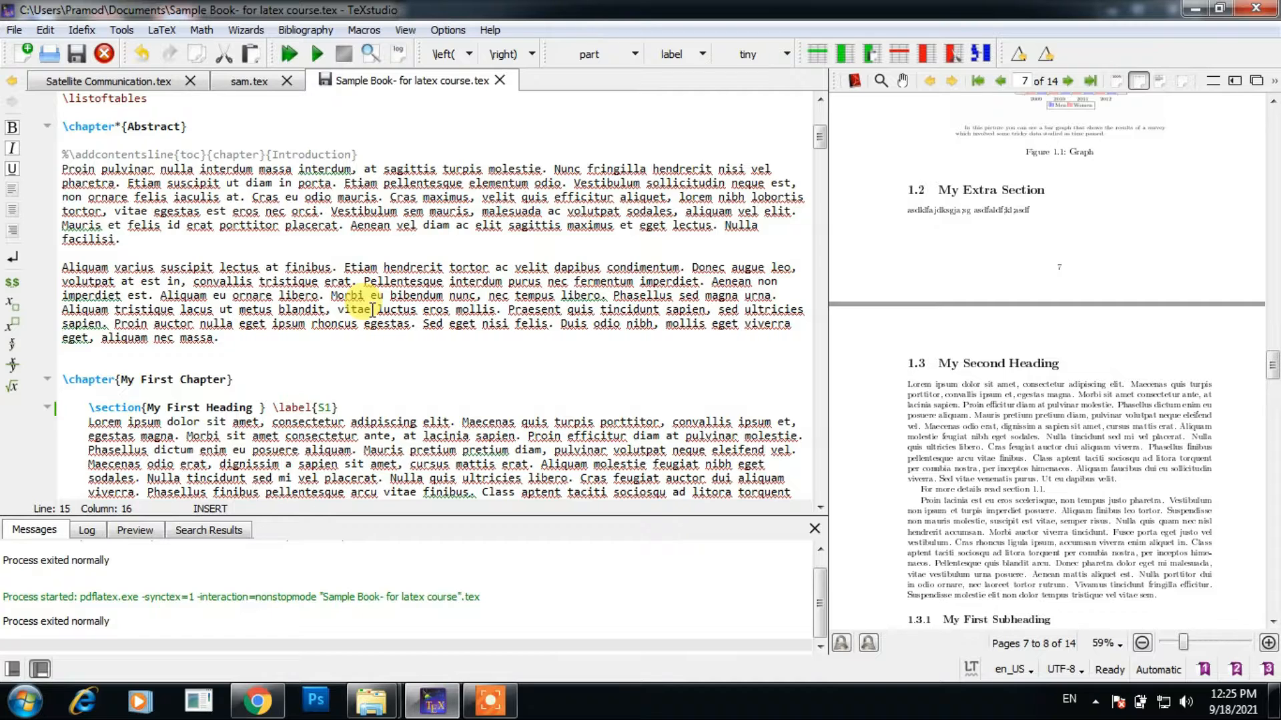
Delete the \label{S1} command after the "My First Heading" section title in the source.
scroll(371, 310, "down", 2)
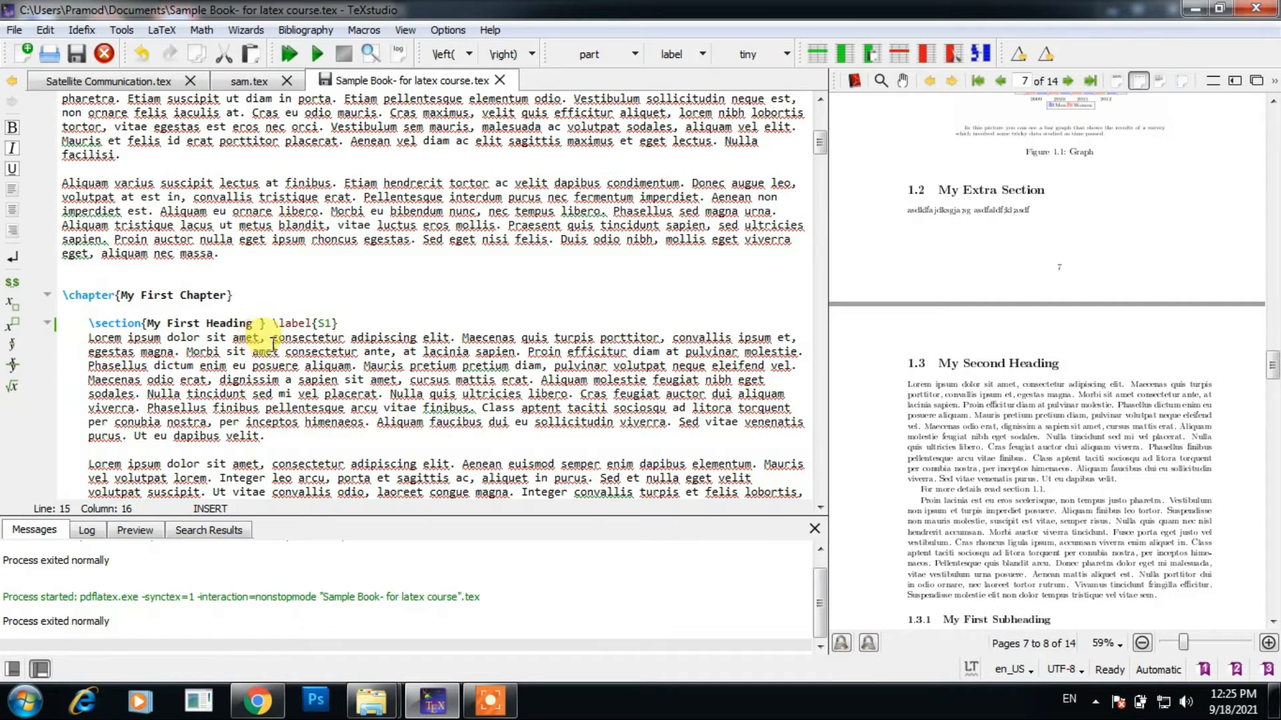
scroll(274, 337, "down", 1)
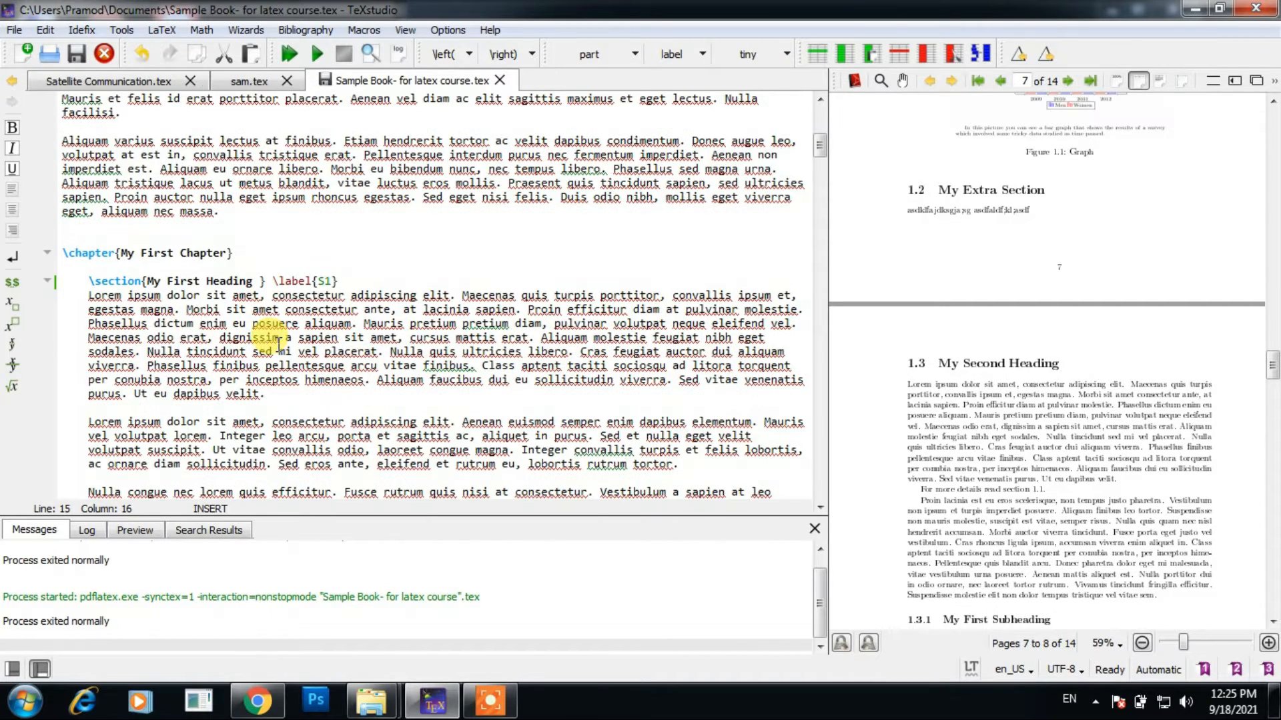
scroll(233, 292, "down", 5)
scroll(243, 301, "down", 14)
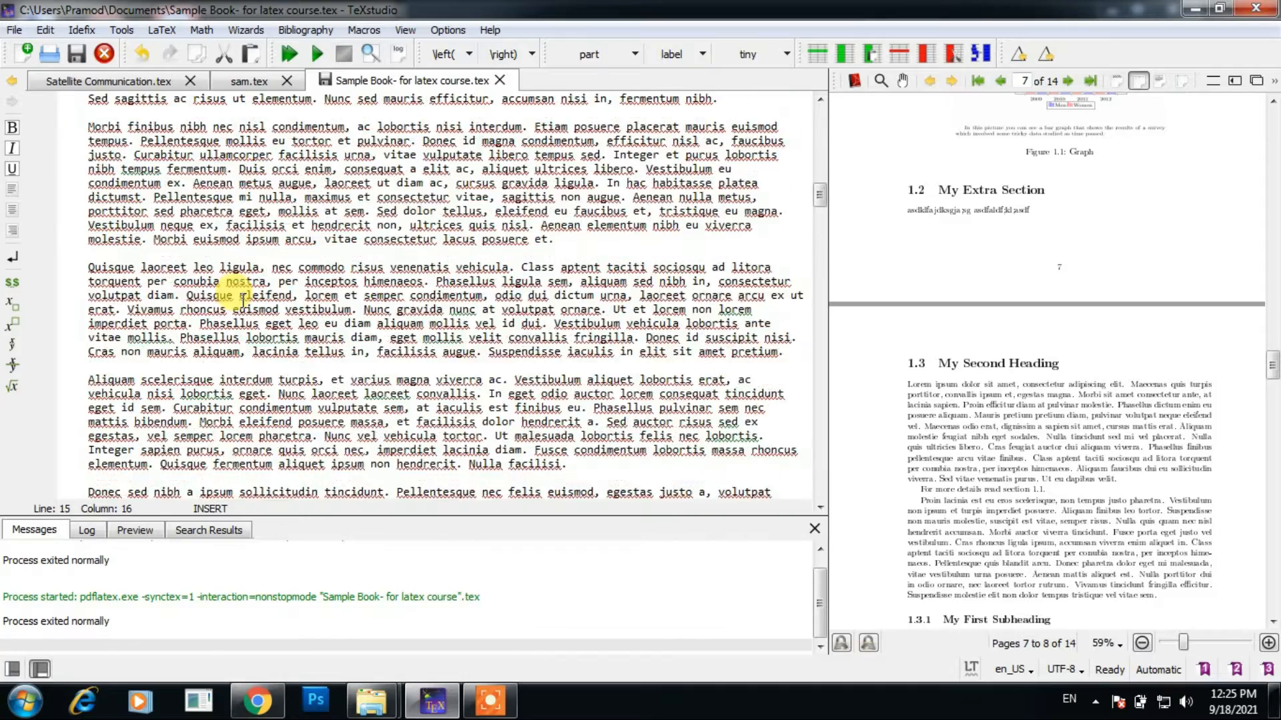
scroll(246, 303, "up", 14)
scroll(247, 302, "up", 5)
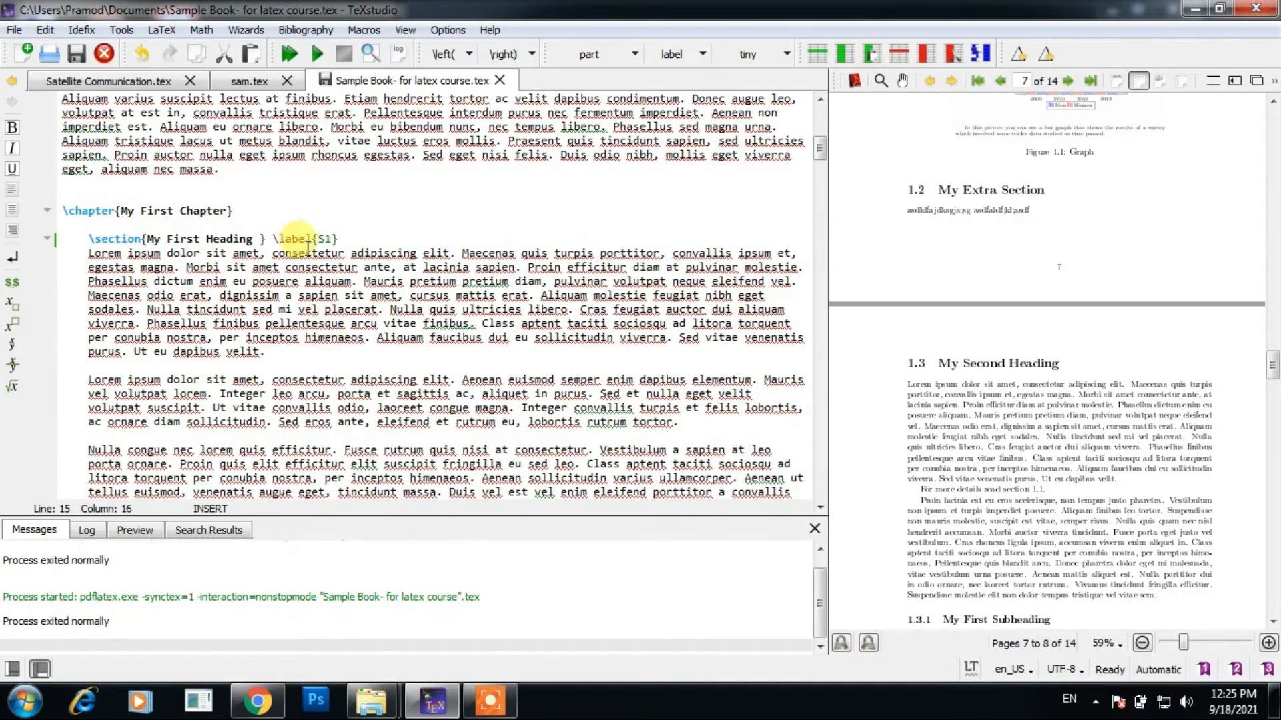
left_click_drag(271, 239, 353, 239)
key("BackSpace")
Delete the label after the "My Second Heading" section title and the sentence "For more details read section \ref{S1}." below its first paragraph.
scroll(434, 290, "down", 20)
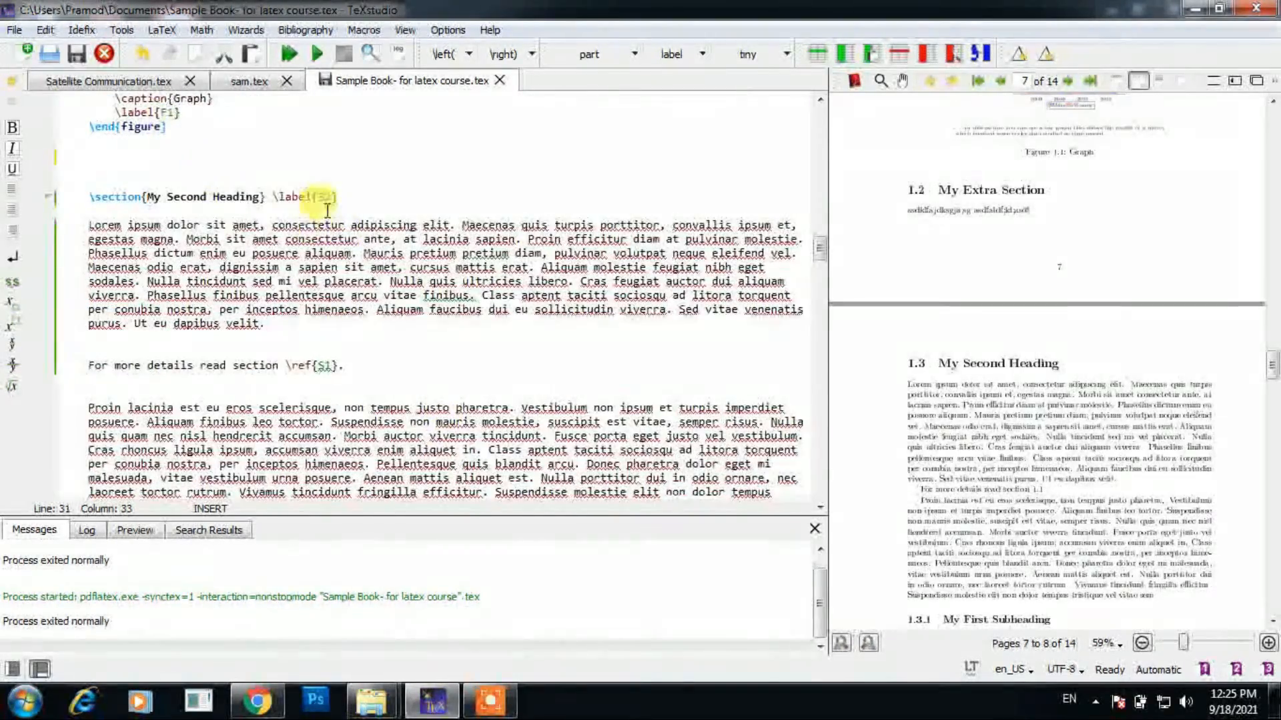
left_click_drag(265, 197, 340, 197)
key("BackSpace")
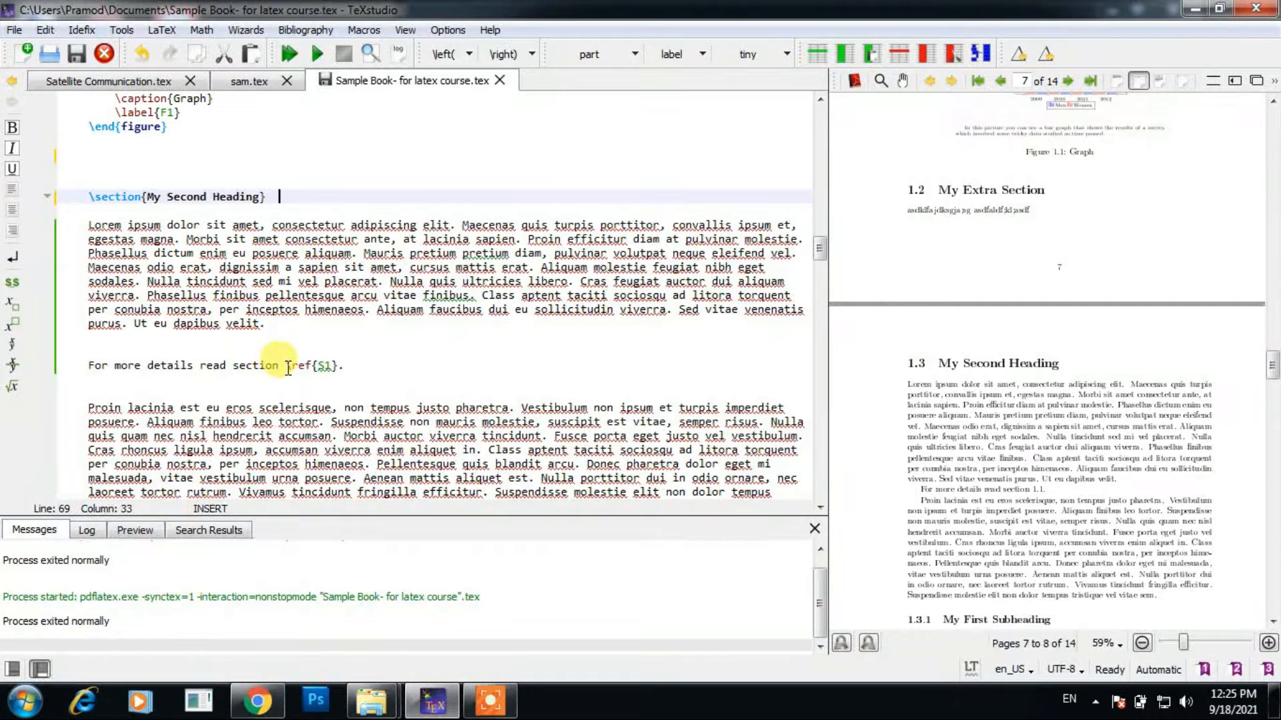
left_click_drag(87, 365, 434, 371)
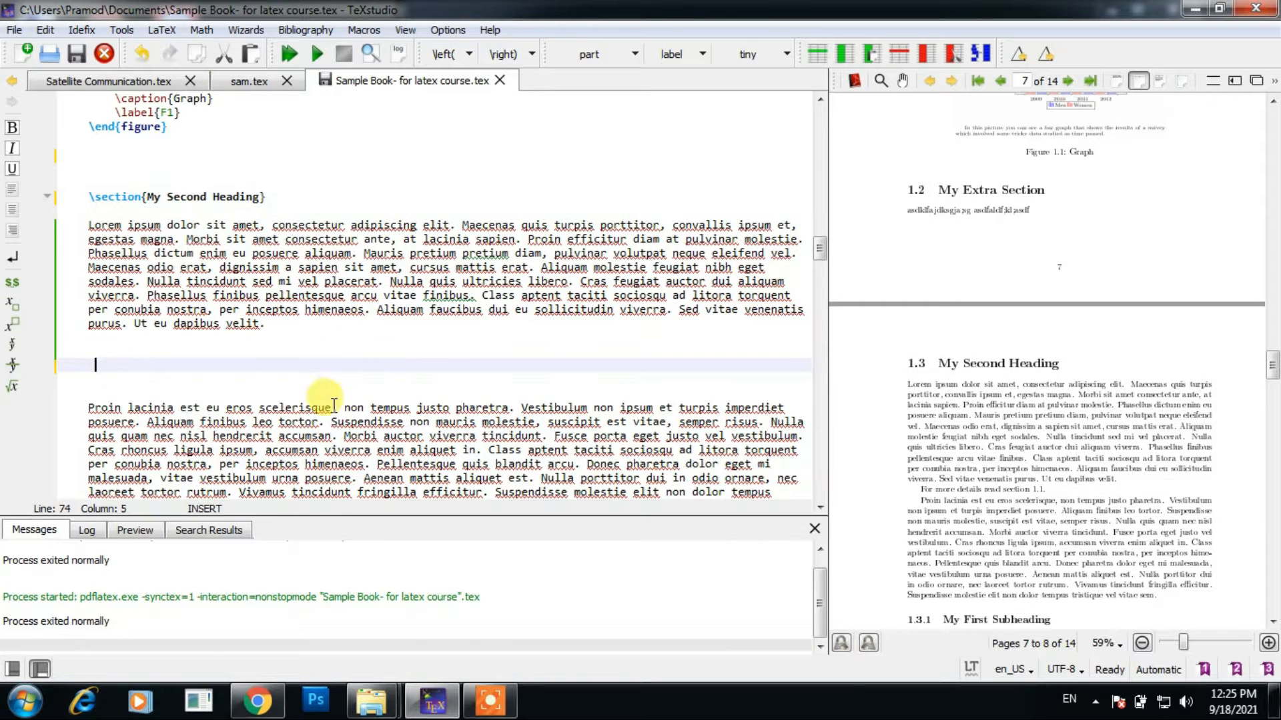
Compile the book and enlarge the PDF preview to fill the window.
scroll(294, 389, "down", 11)
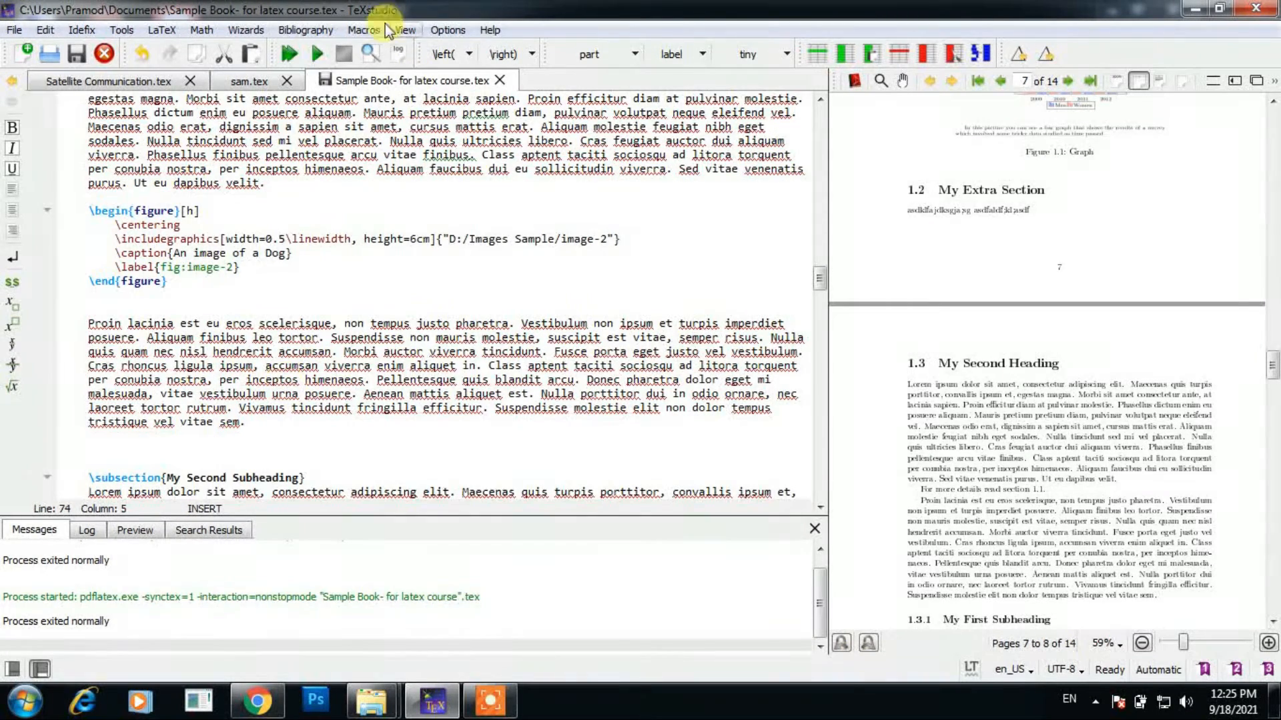
left_click(290, 54)
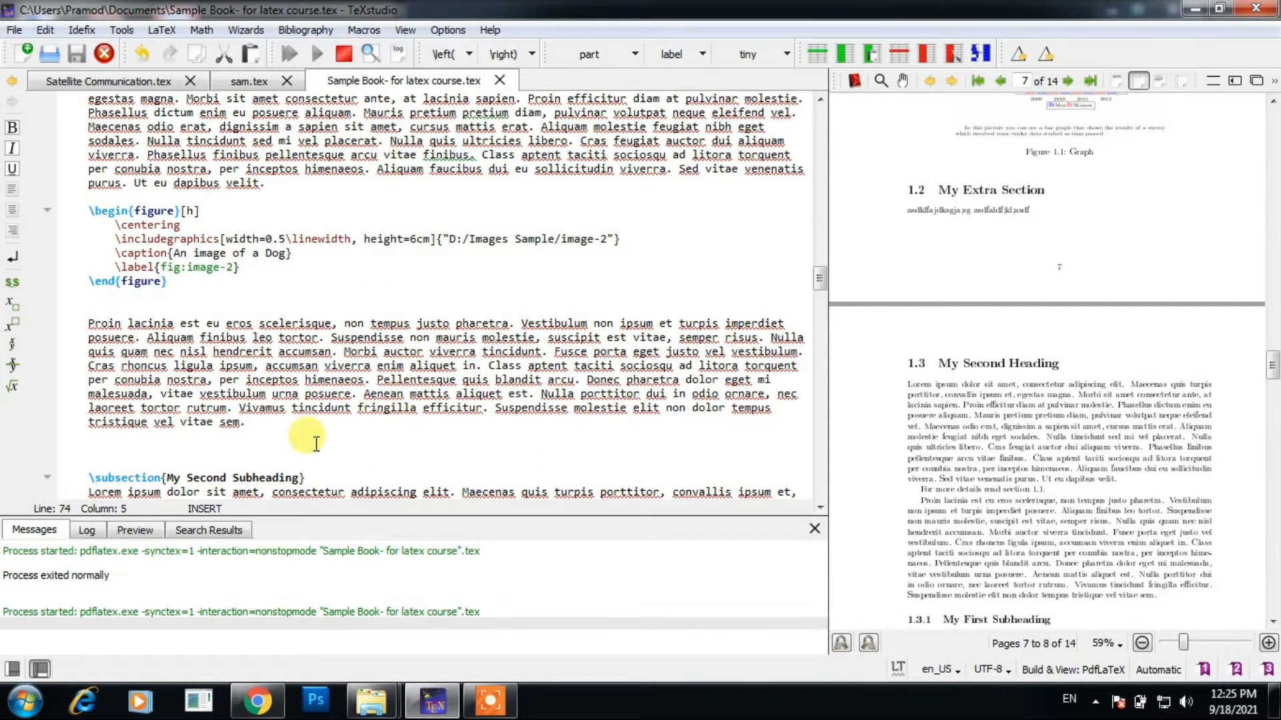
left_click(1235, 84)
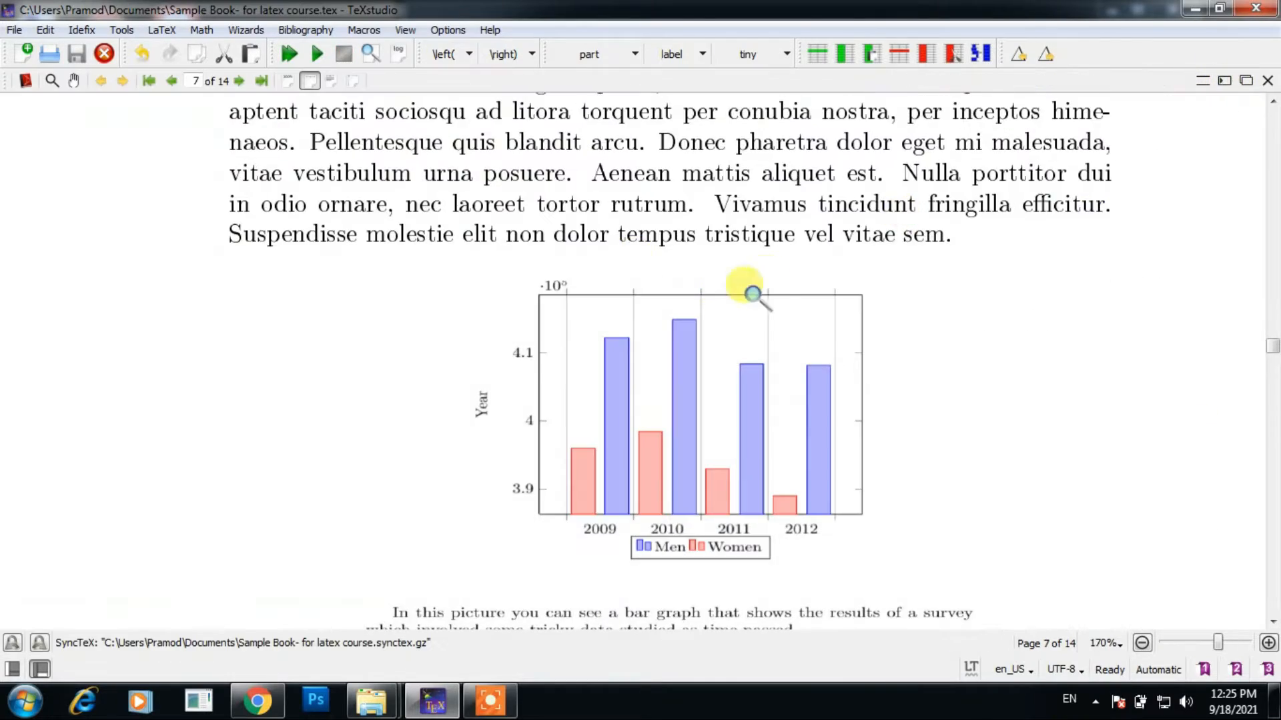
Examine the start of Chapter 1 and its first section heading in the PDF, dismissing the Windows colour scheme prompt.
scroll(829, 334, "up", 15)
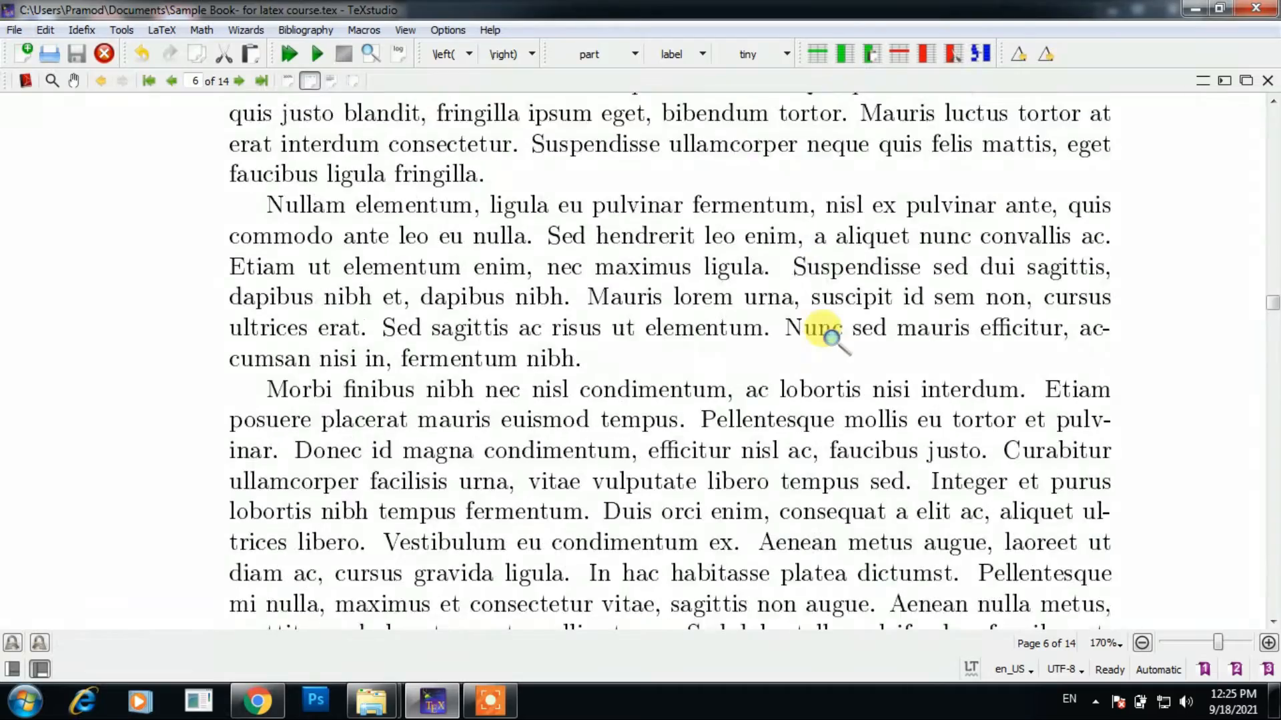
scroll(829, 334, "up", 15)
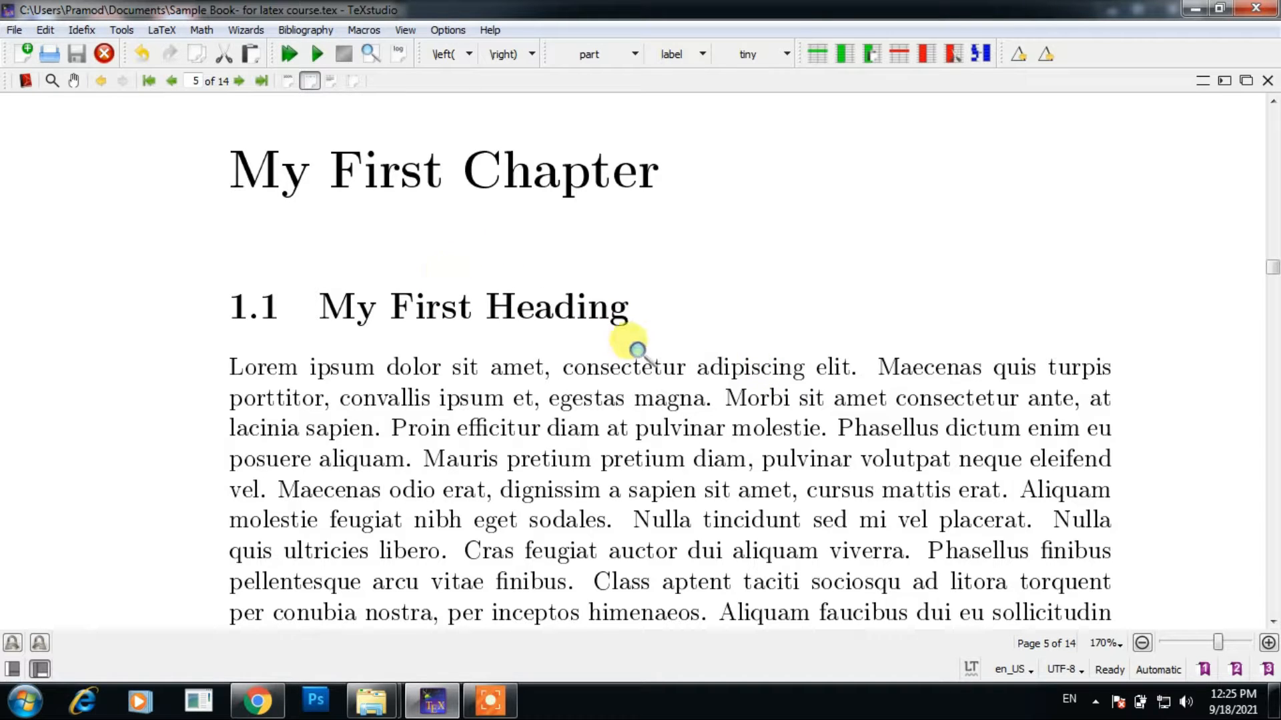
scroll(592, 274, "up", 3)
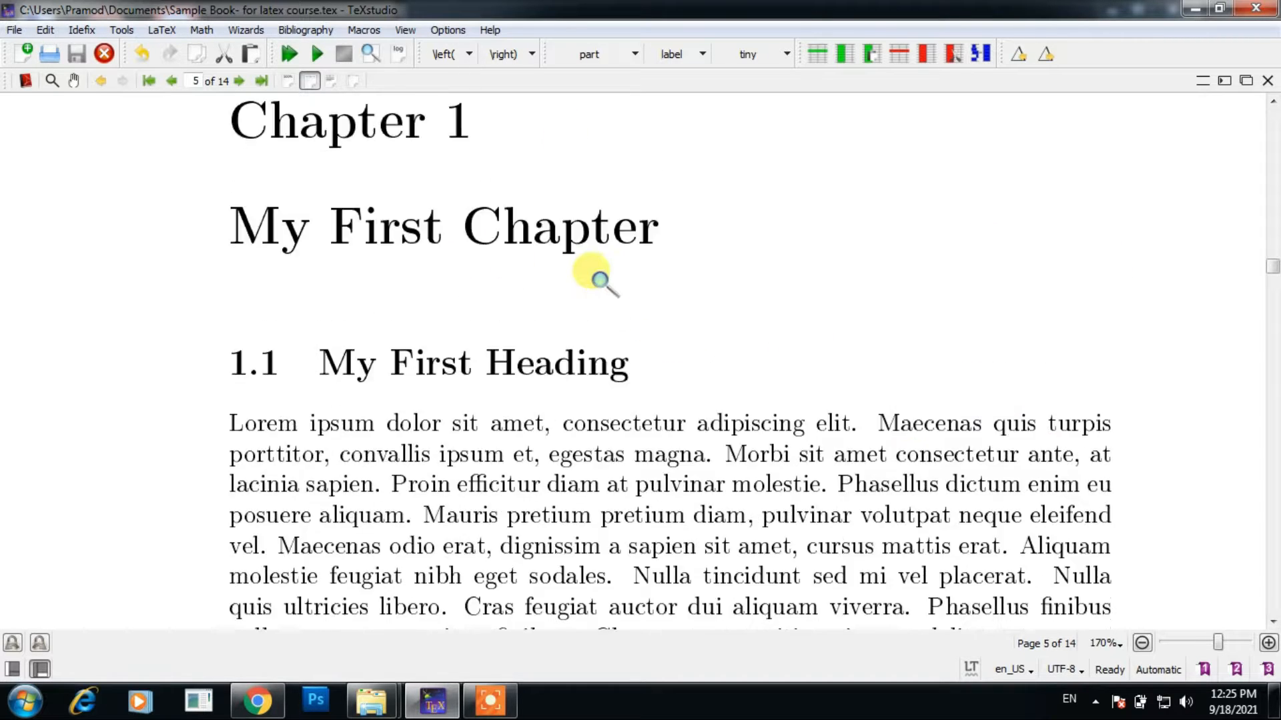
scroll(597, 280, "down", 3)
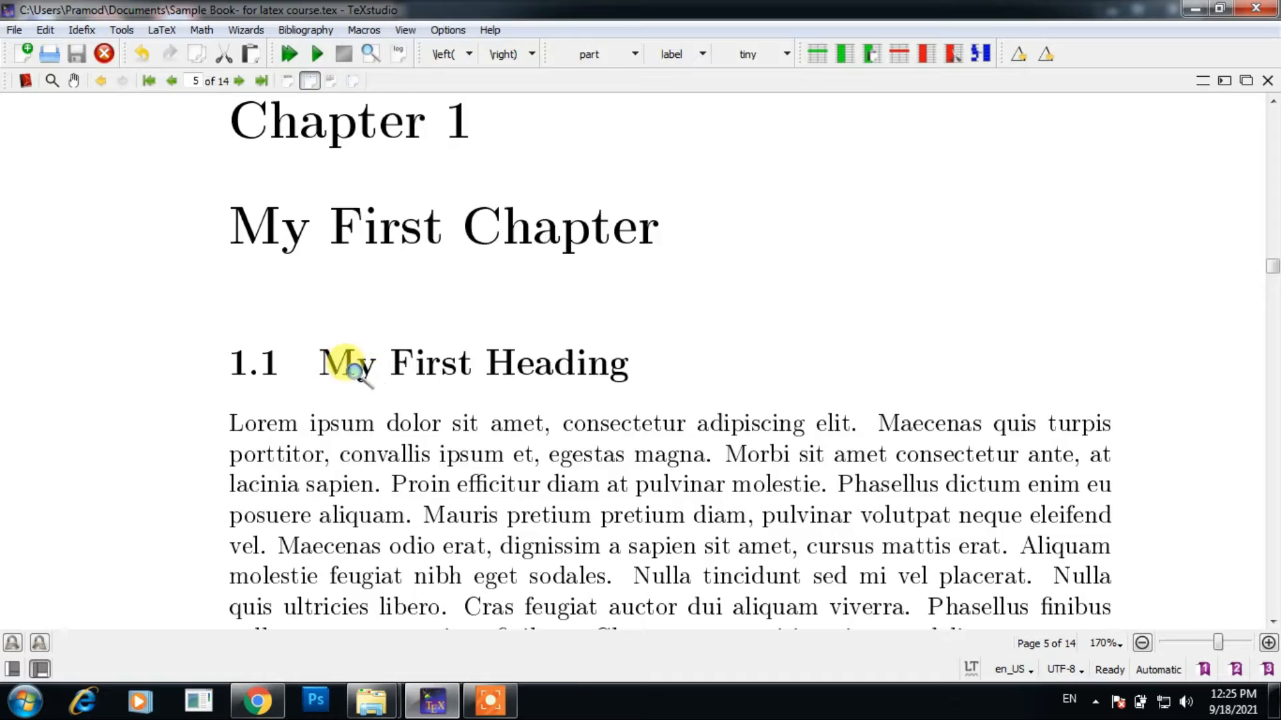
left_click(861, 153)
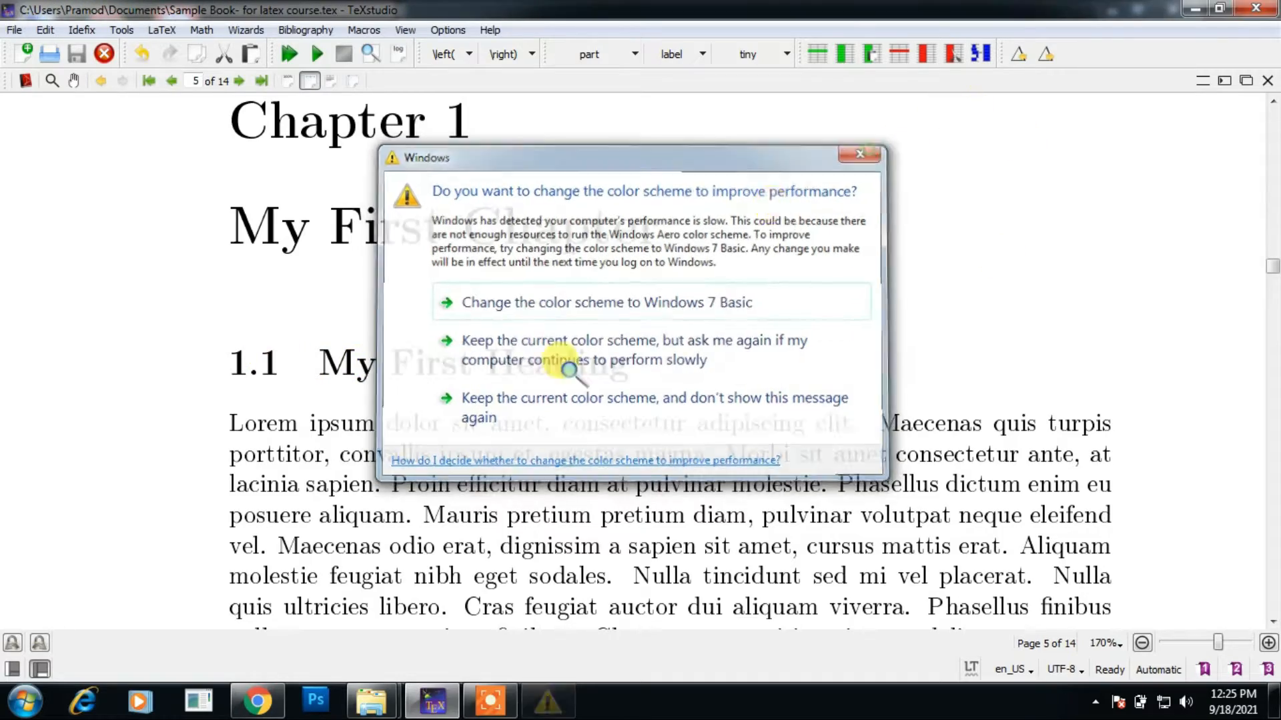
Examine the "My Second Heading" section and the "My First Subheading" subsection in the compiled PDF.
scroll(527, 365, "down", 15)
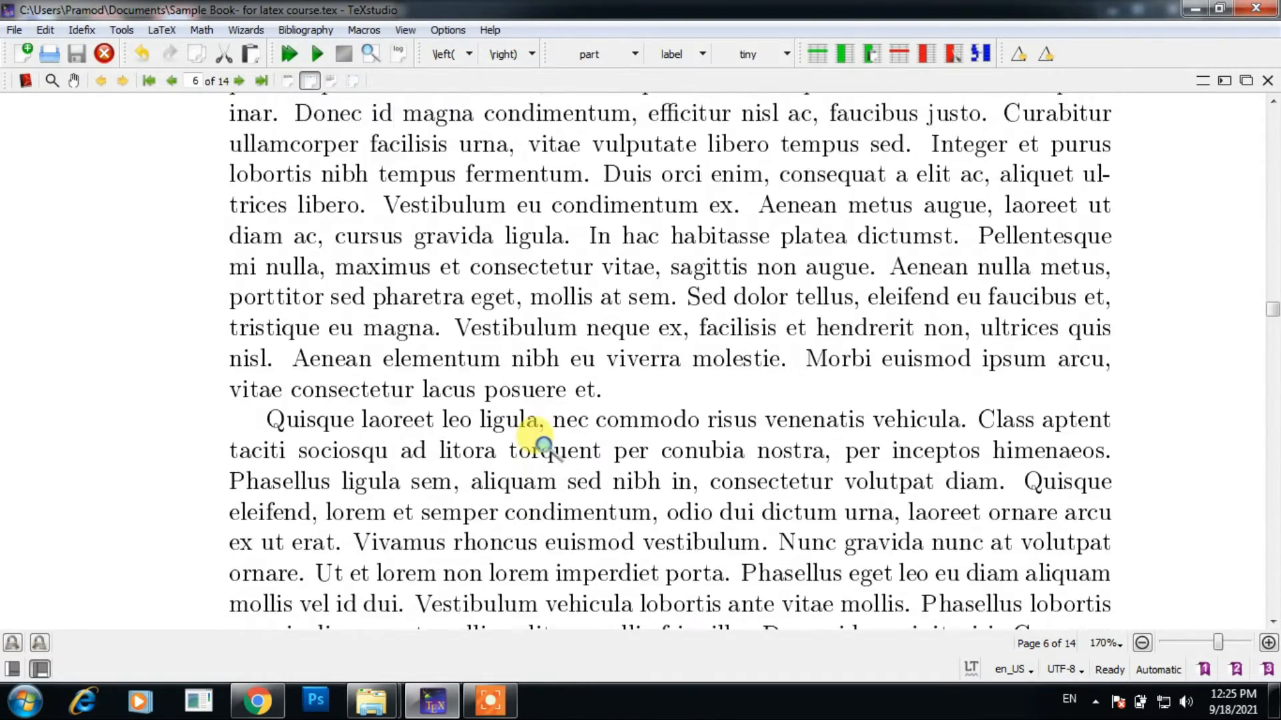
scroll(540, 444, "down", 10)
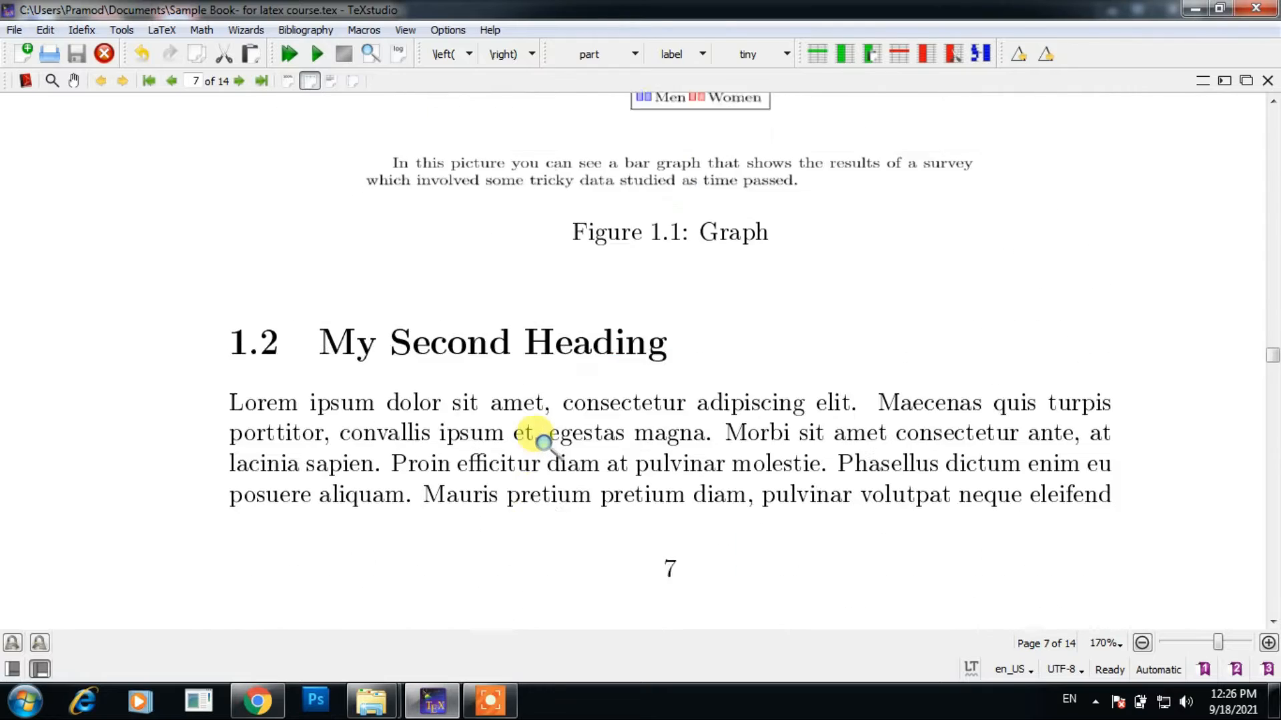
scroll(683, 317, "down", 10)
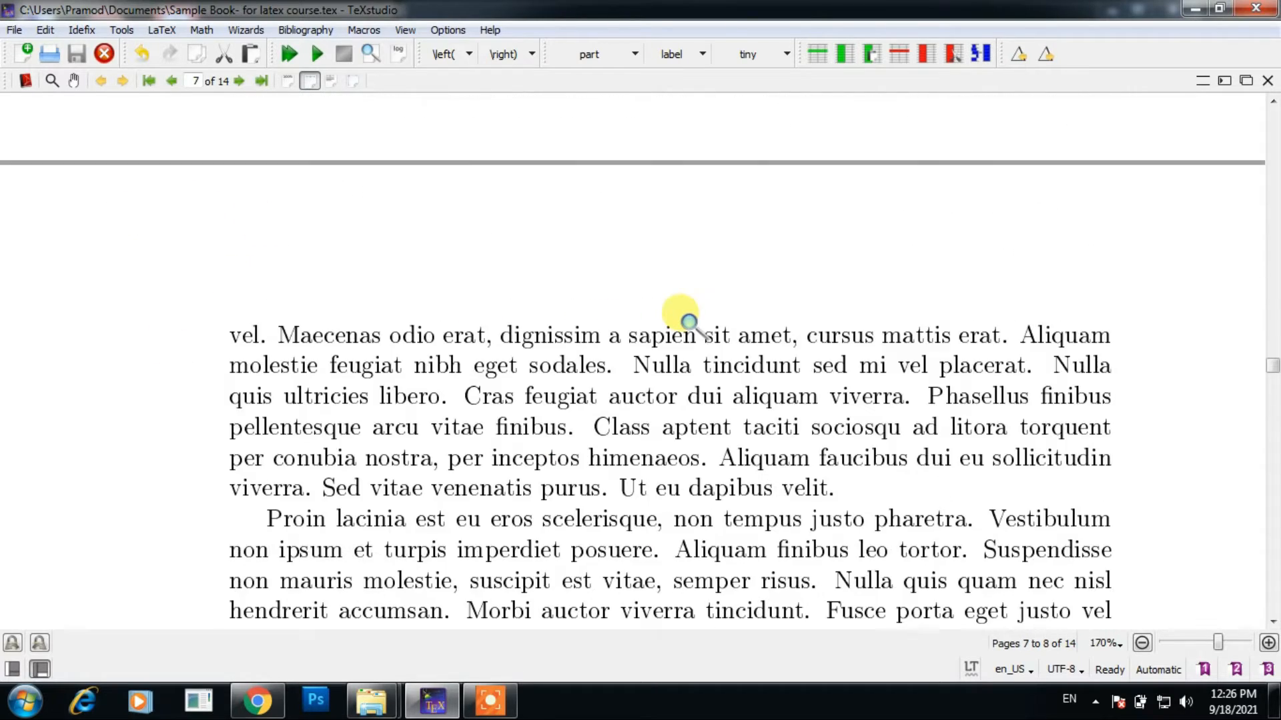
scroll(680, 333, "down", 5)
scroll(581, 334, "up", 3)
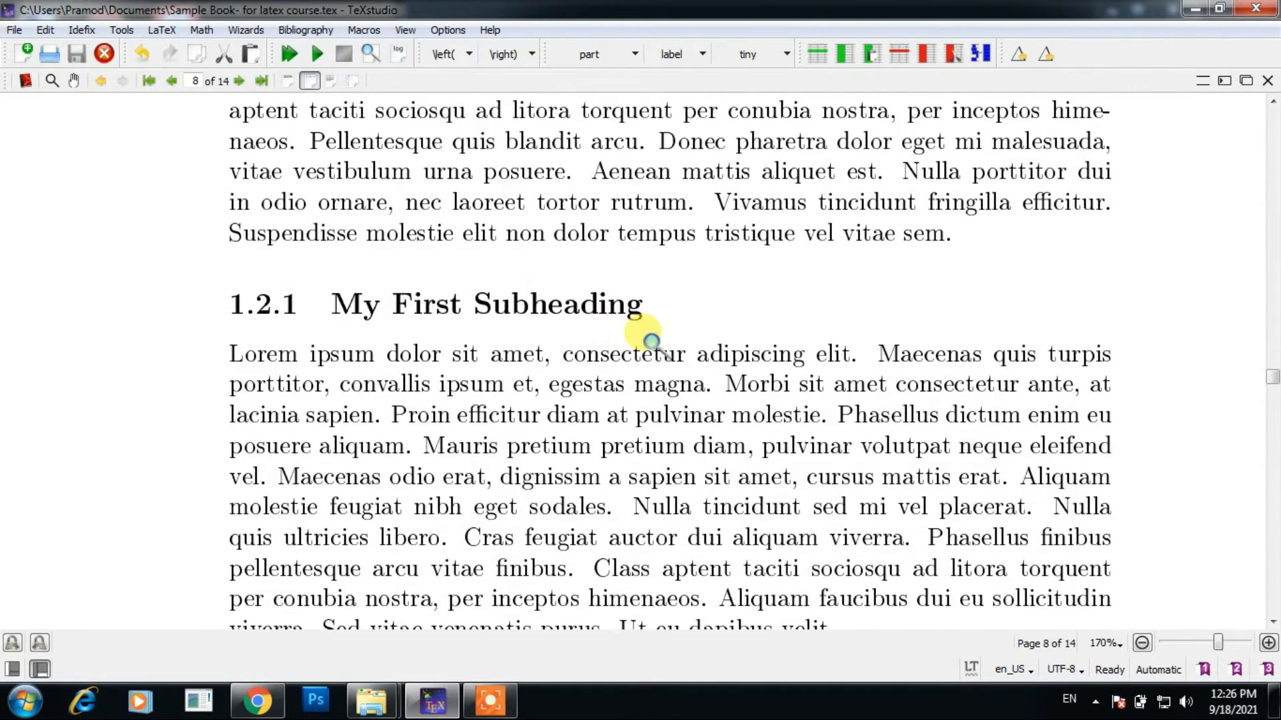
scroll(652, 343, "down", 5)
scroll(652, 343, "down", 6)
scroll(653, 343, "up", 8)
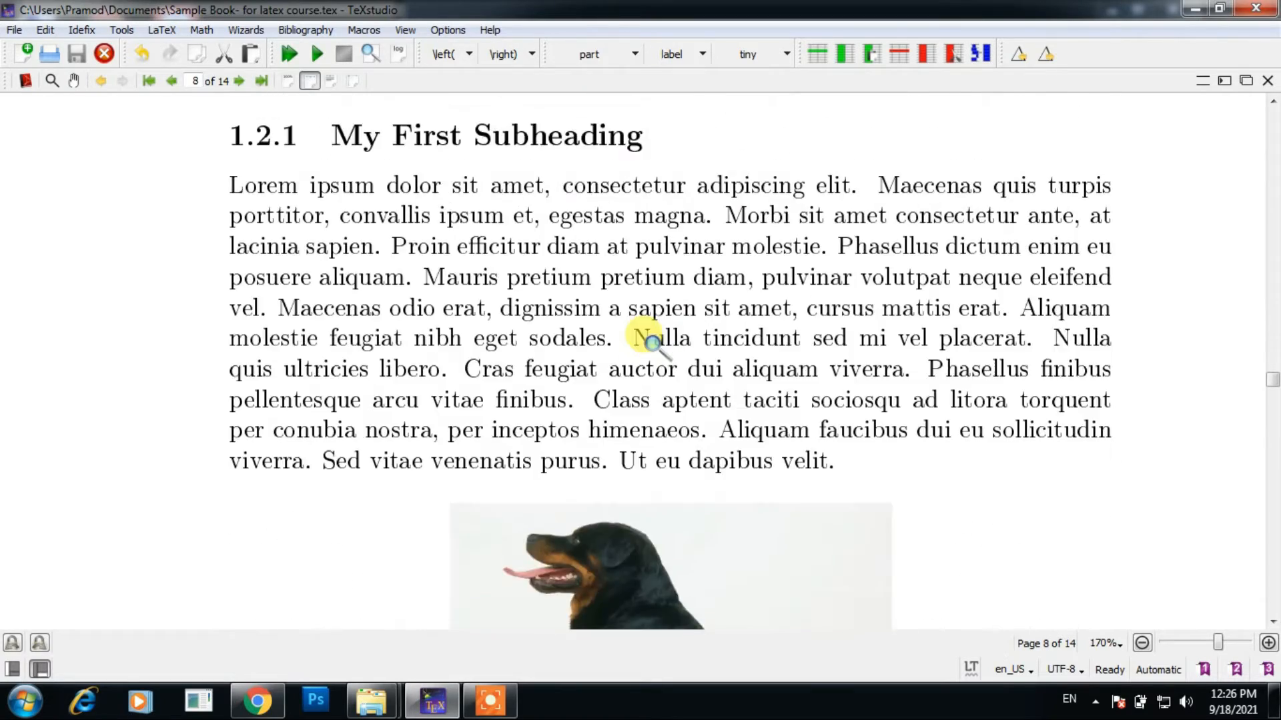
scroll(652, 343, "up", 4)
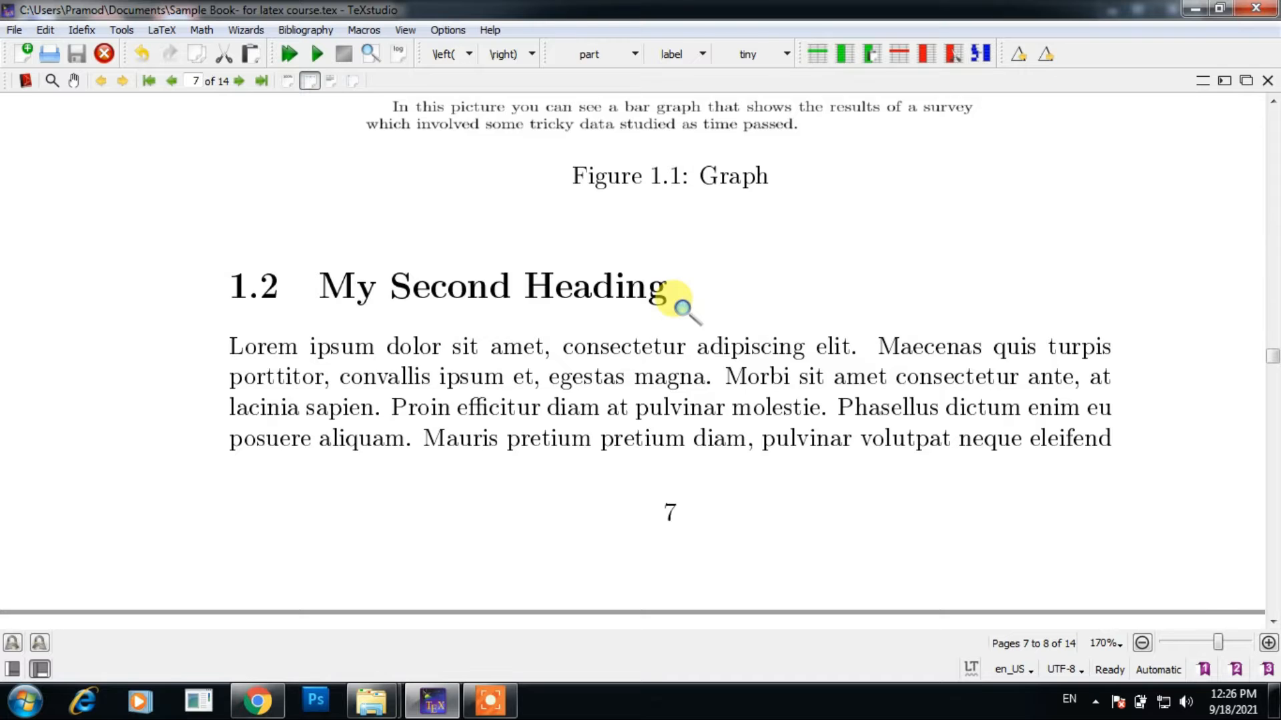
scroll(679, 304, "down", 2)
scroll(679, 308, "down", 7)
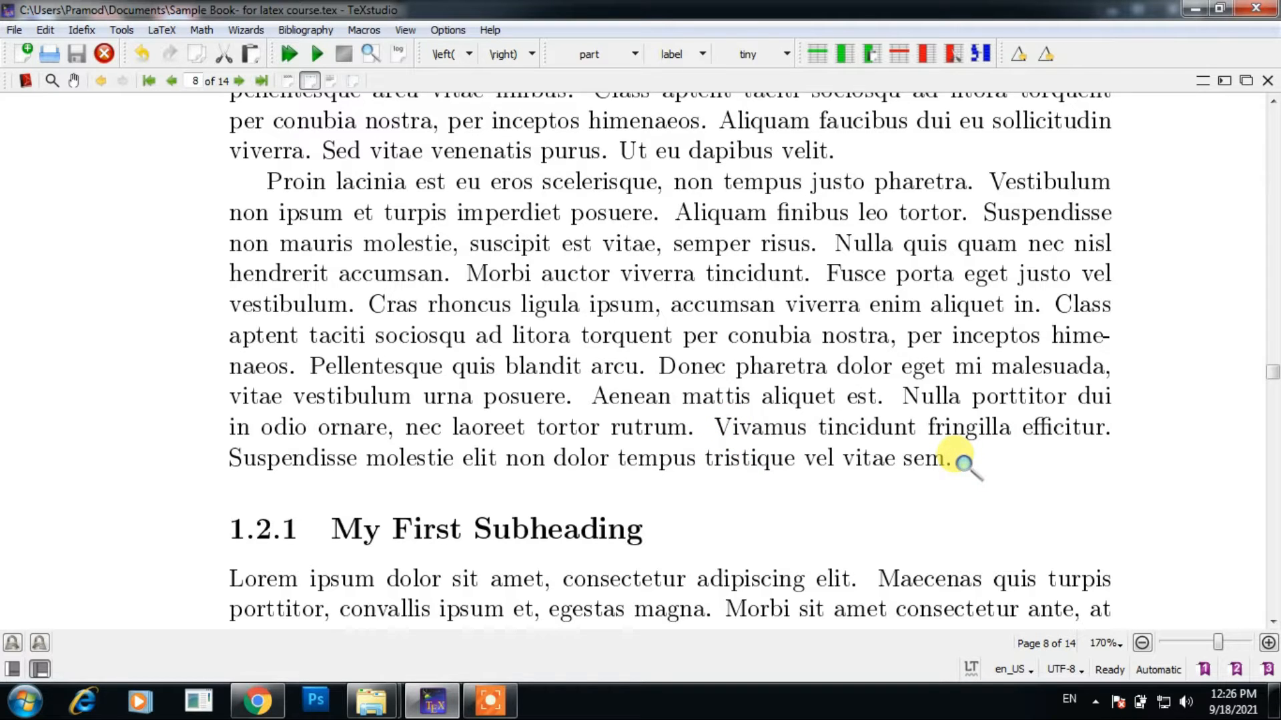
Review the numbered headings from "My Second Heading" back to "My First Heading" in the PDF.
scroll(964, 461, "up", 18)
scroll(958, 458, "down", 3)
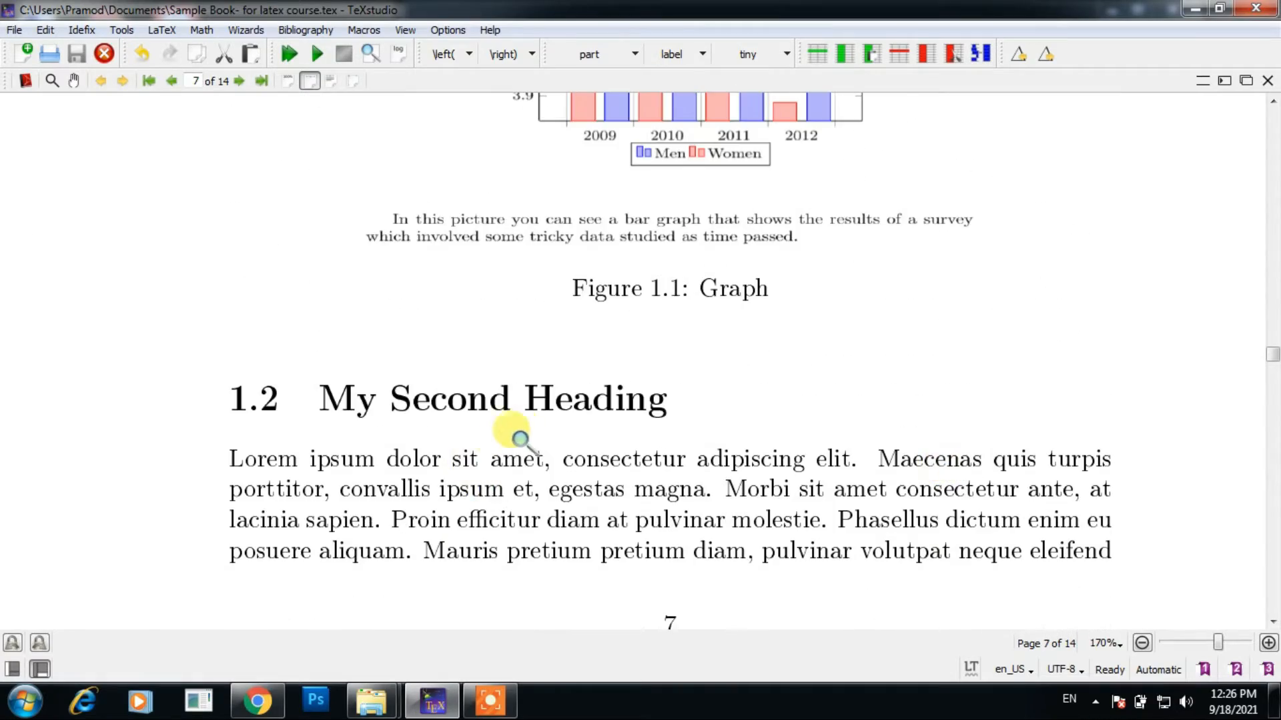
scroll(527, 431, "up", 20)
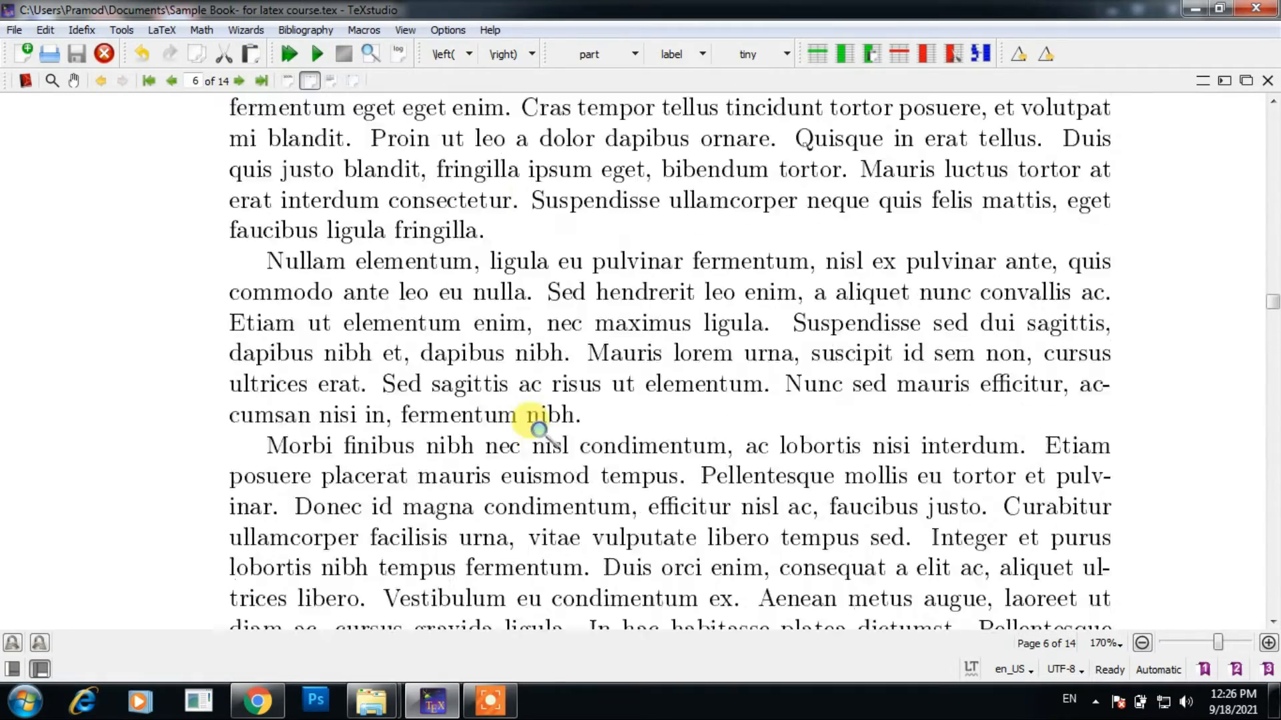
scroll(539, 427, "up", 20)
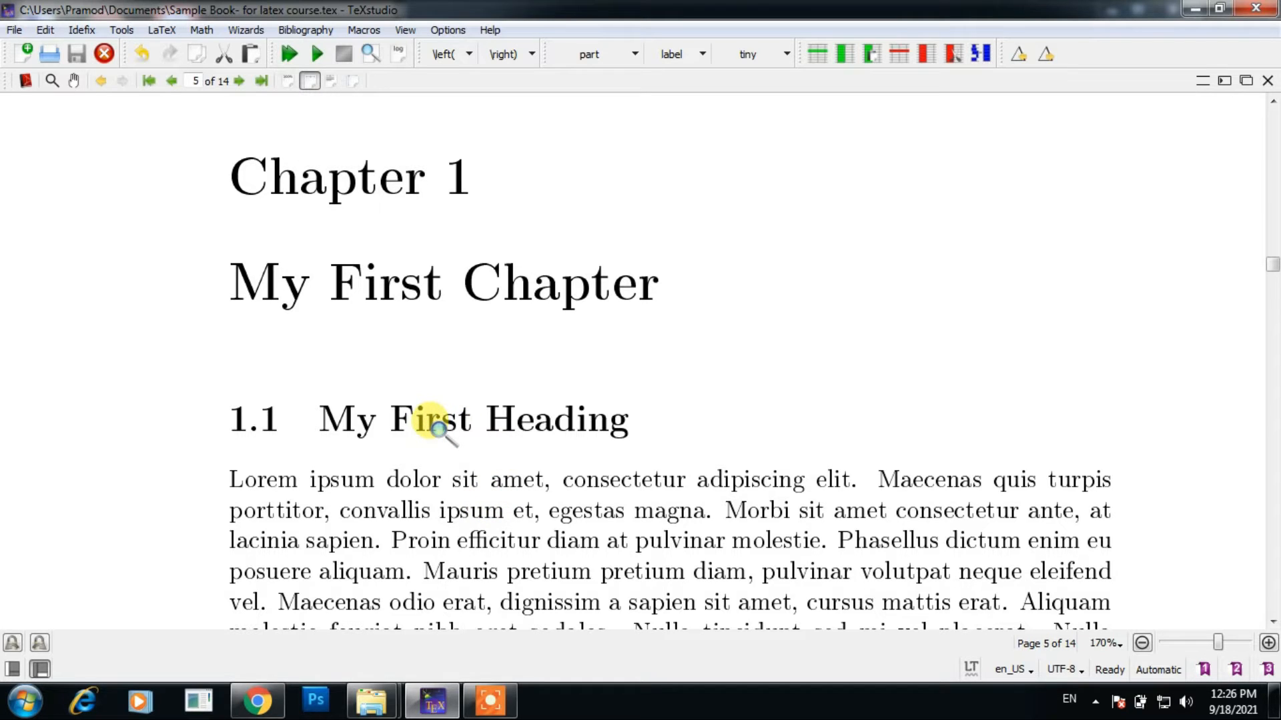
scroll(437, 427, "down", 1)
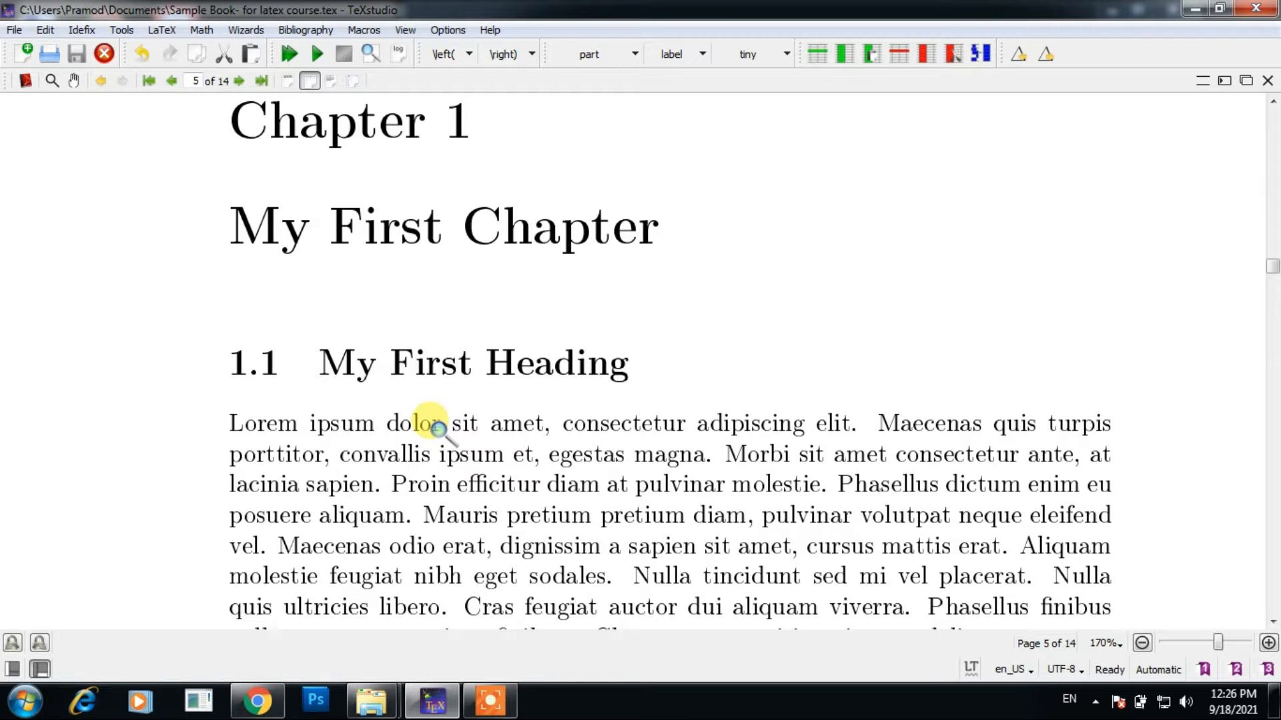
Return to the source beside the preview and add \label{S1} after the "My First Heading" section title.
left_click(1223, 81)
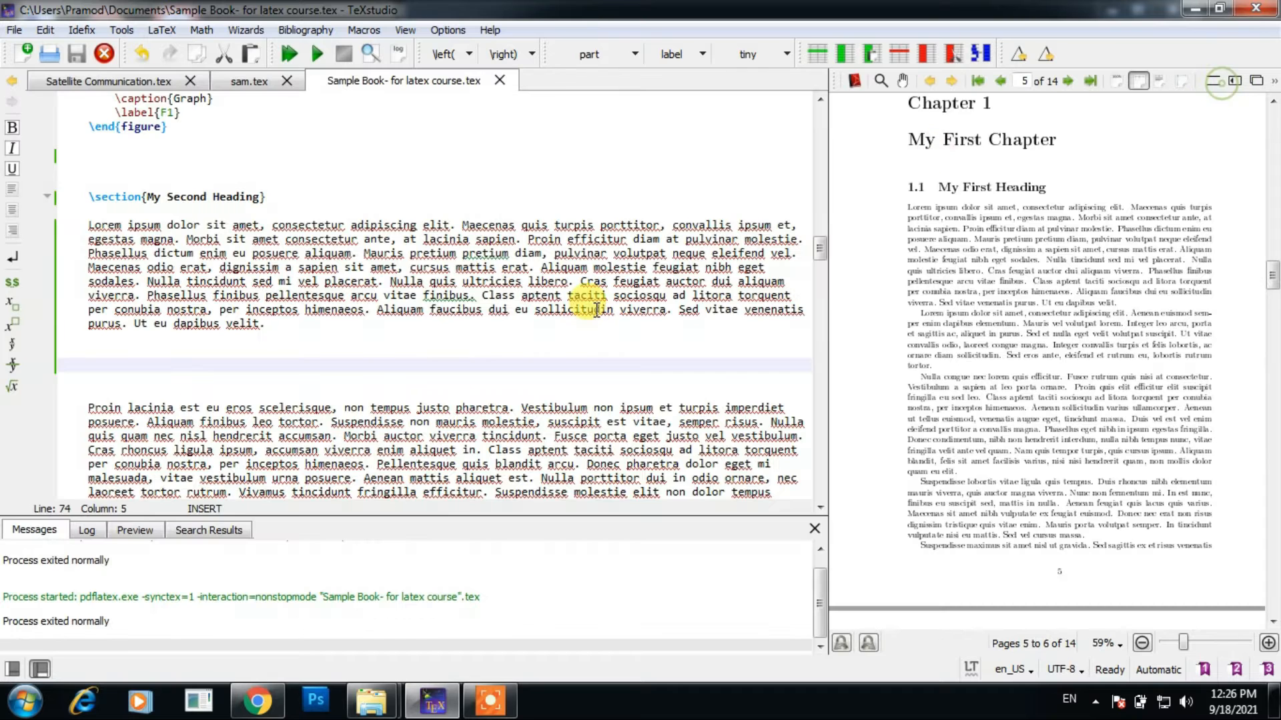
scroll(409, 341, "up", 17)
scroll(409, 352, "up", 8)
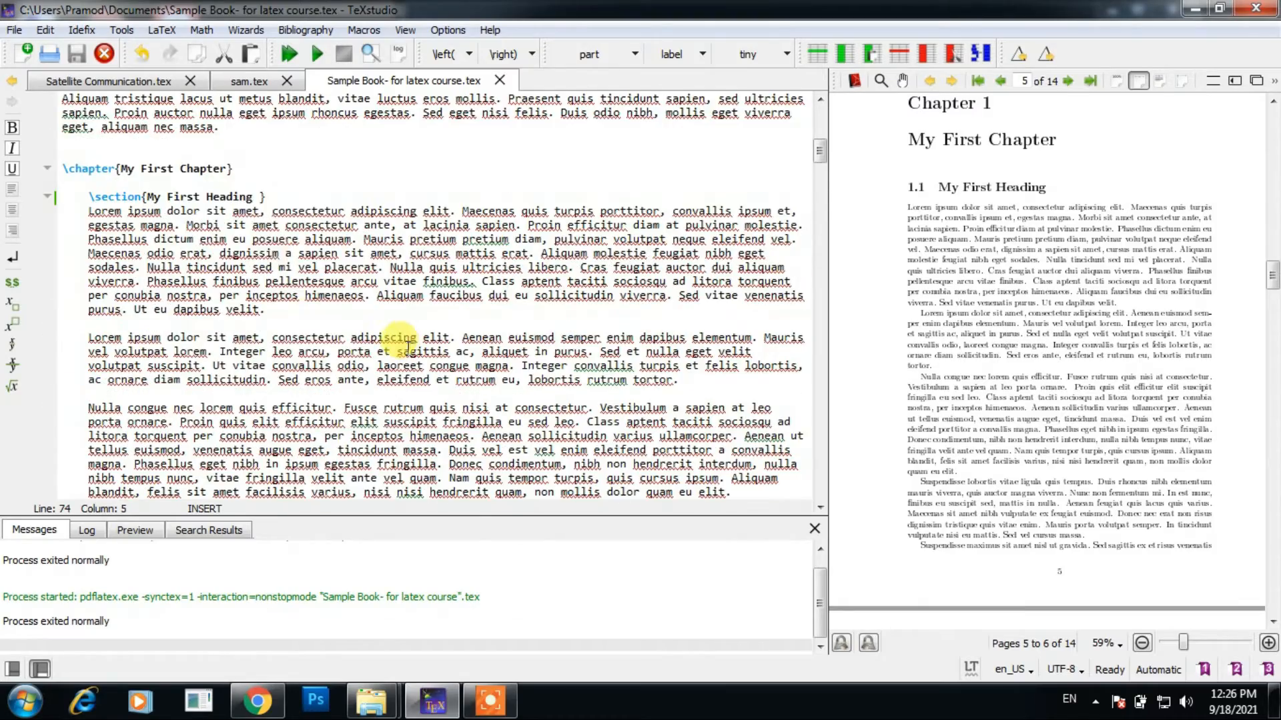
left_click_drag(270, 196, 273, 211)
left_click(279, 194)
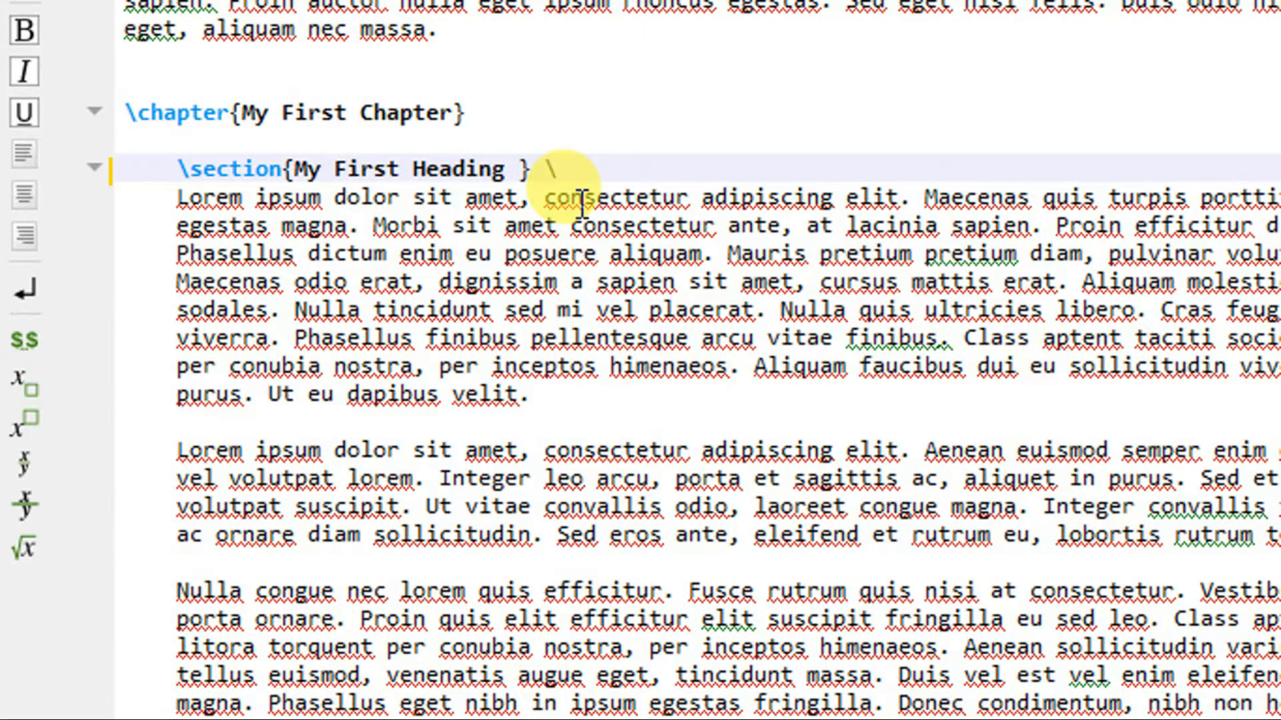
type("\\ab")
key("BackSpace")
key("BackSpace")
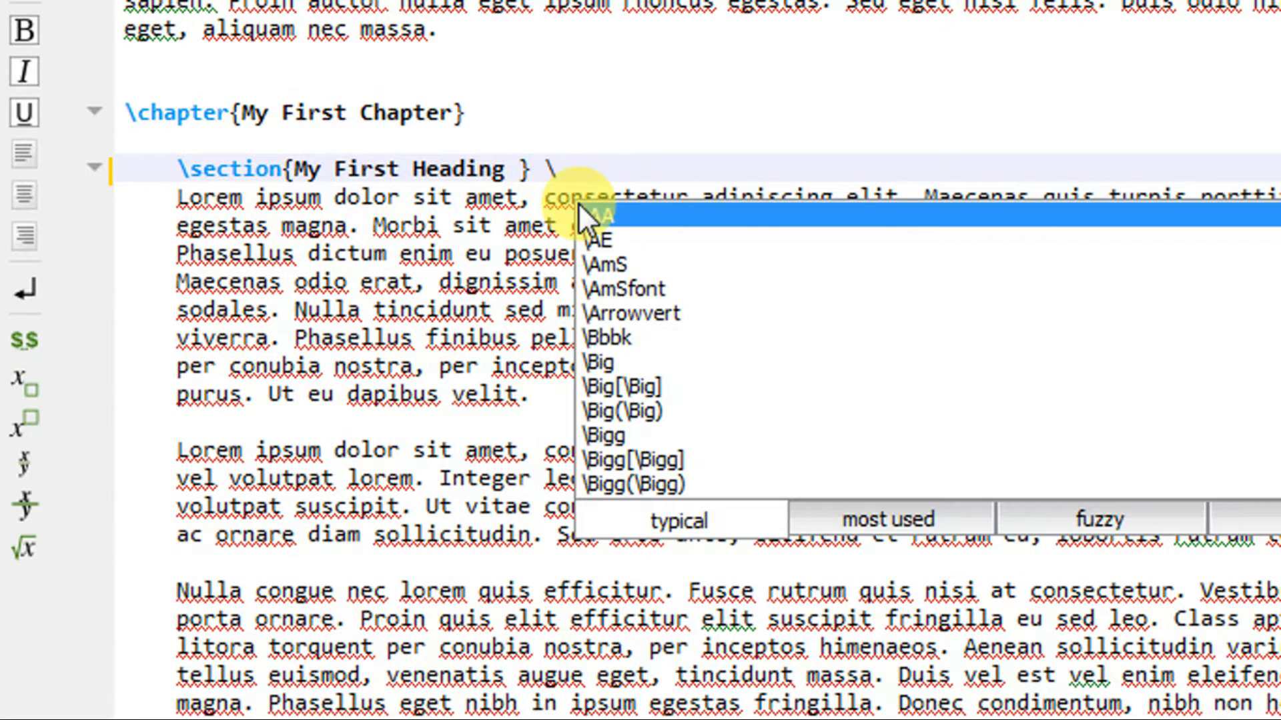
type("labe")
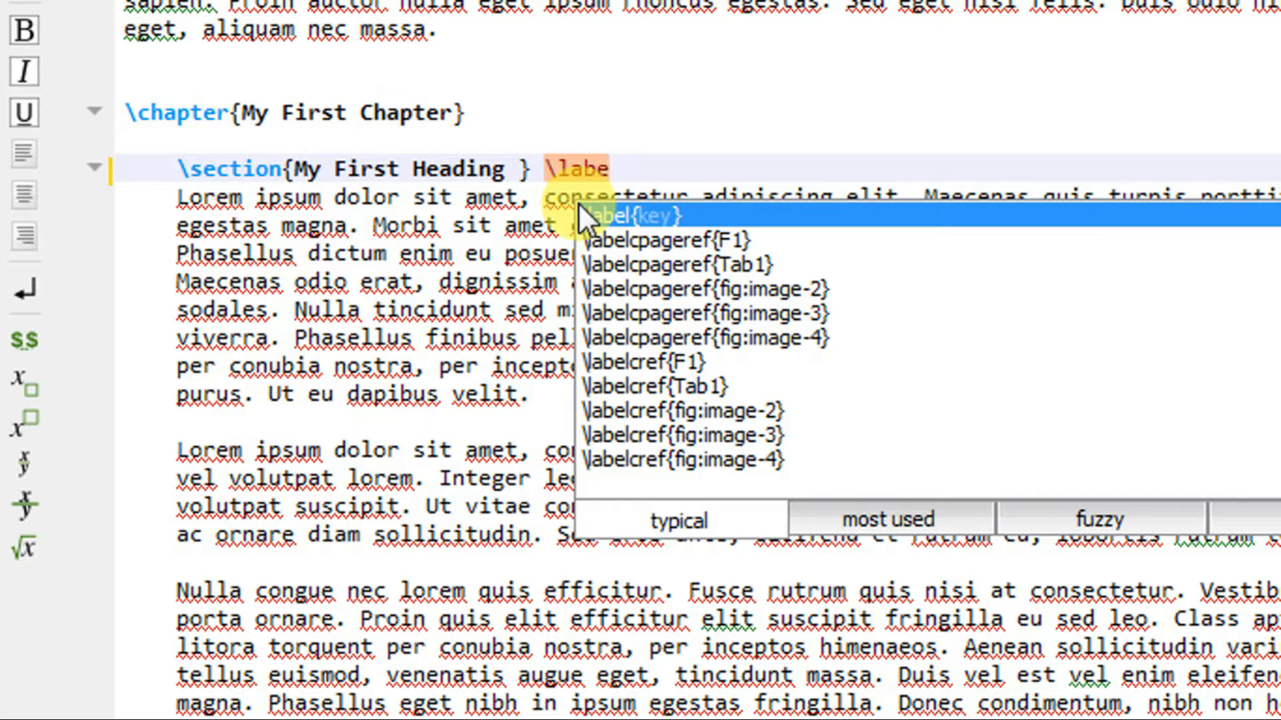
type("l")
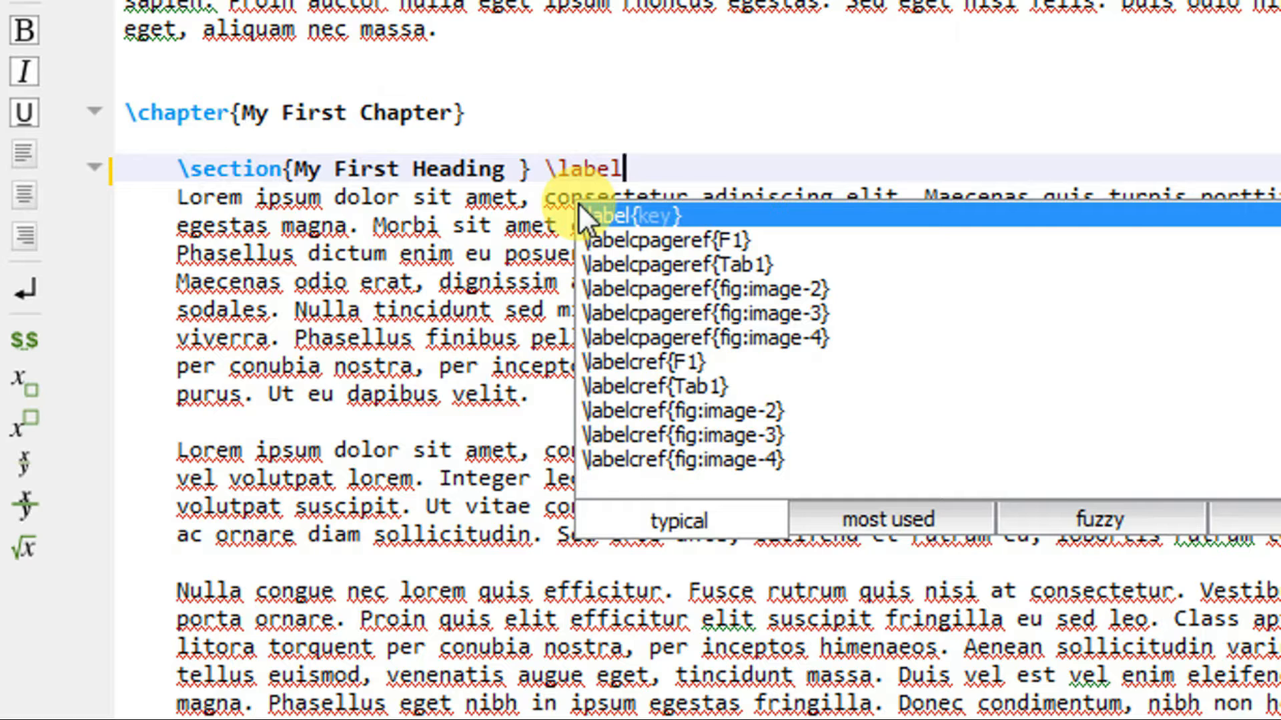
key("Return")
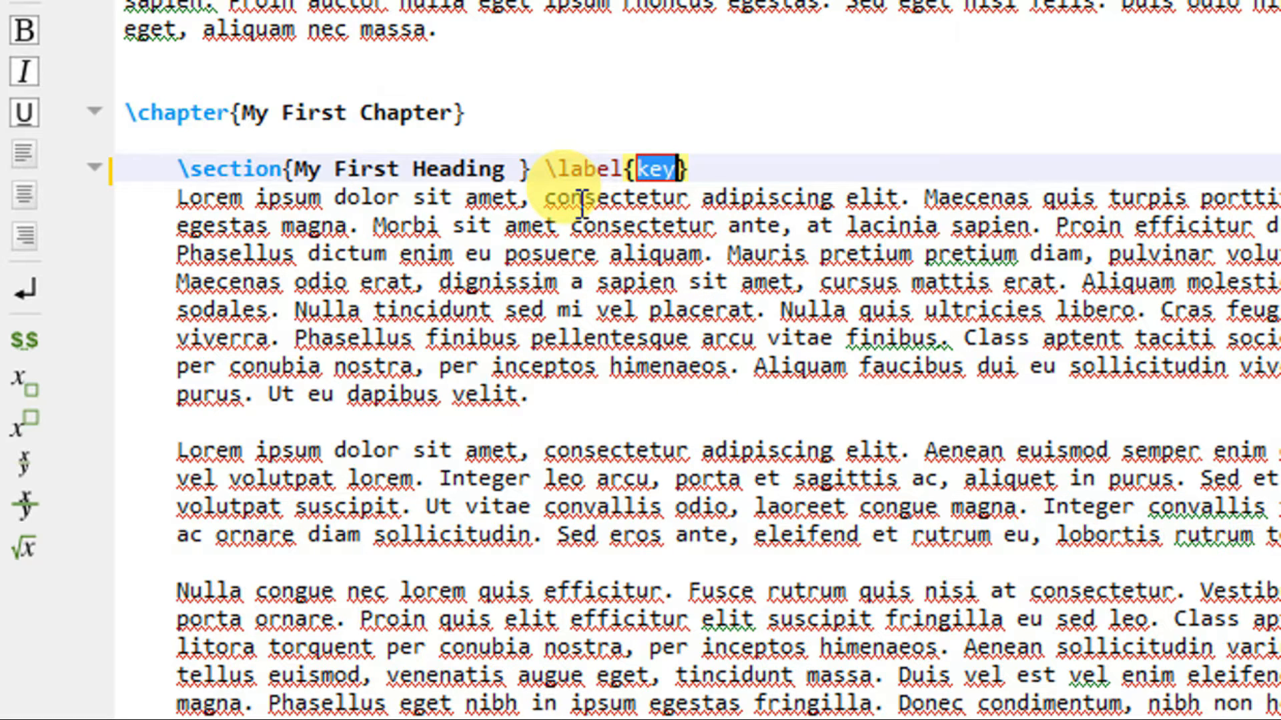
type("S1")
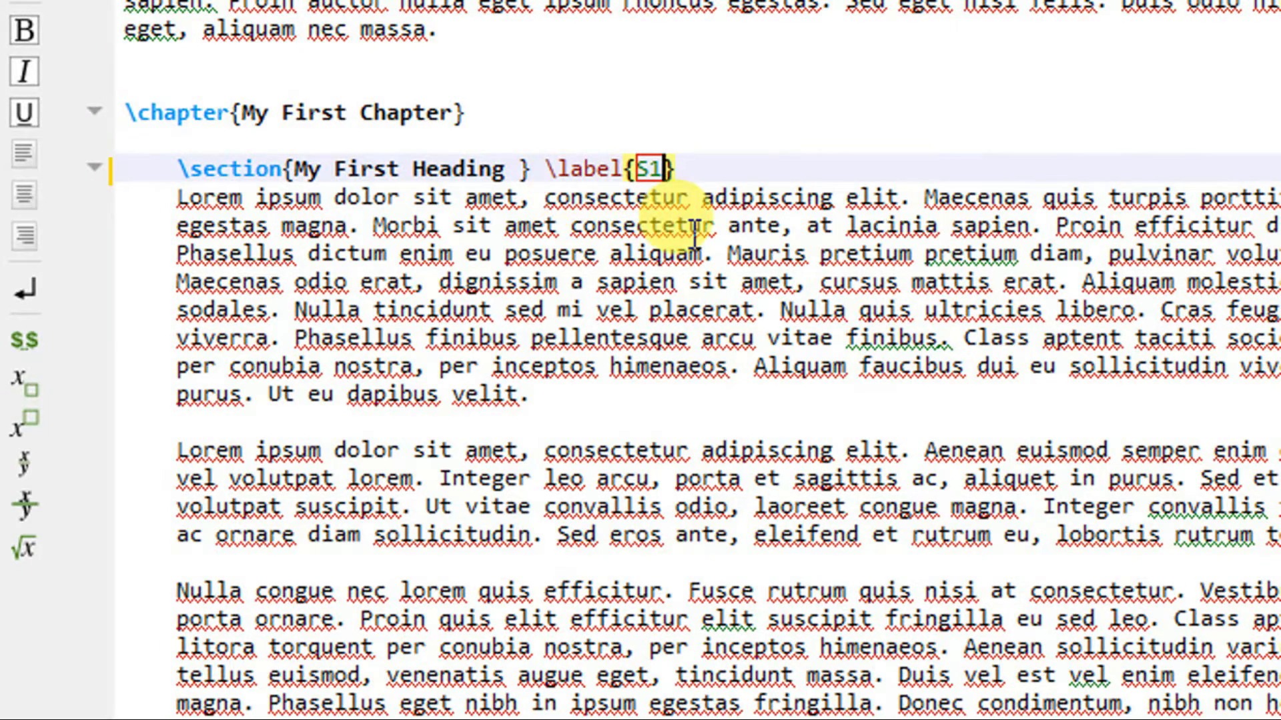
Add \label{S2} after the "My Second Heading" section title.
scroll(694, 234, "down", 20)
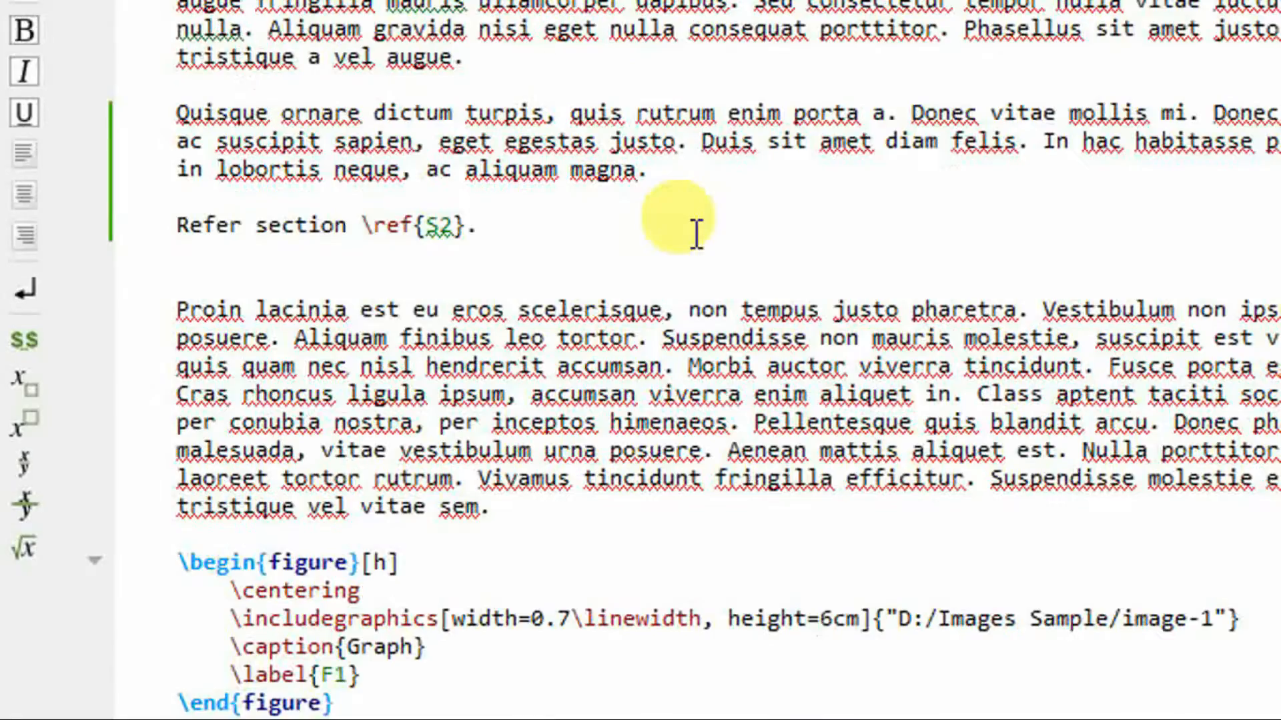
scroll(696, 233, "down", 5)
scroll(696, 233, "down", 2)
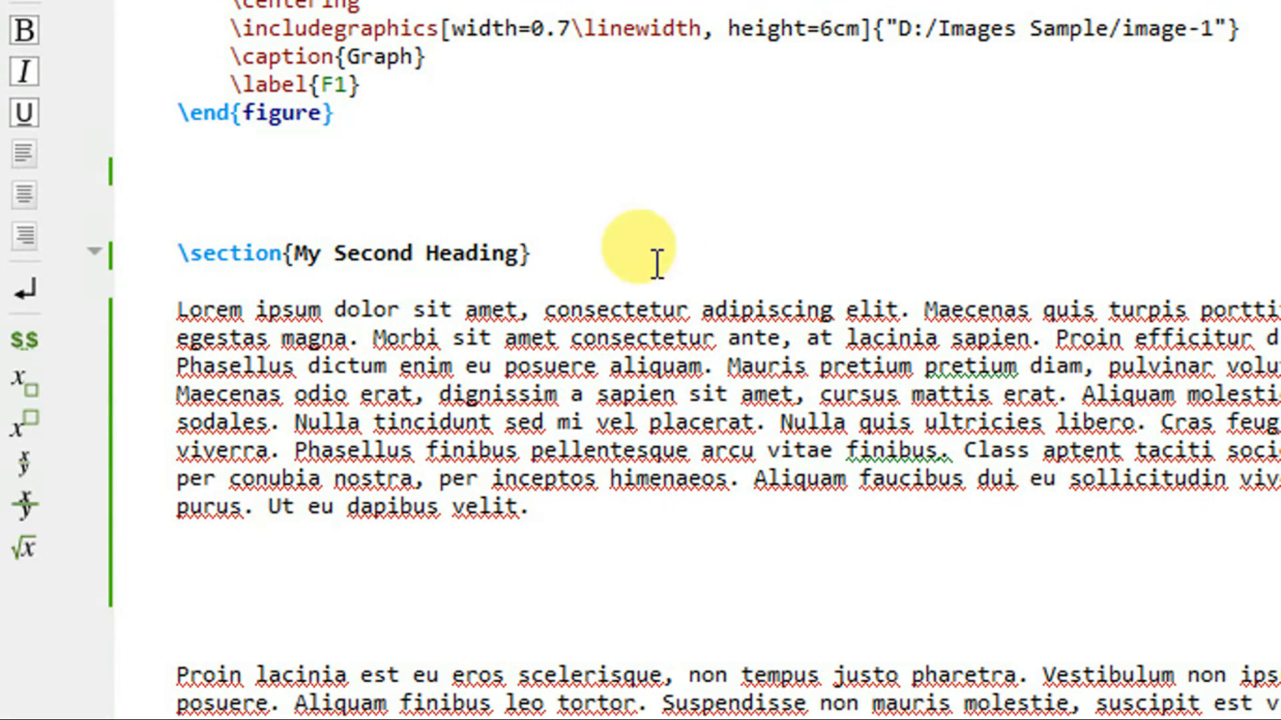
left_click(582, 256)
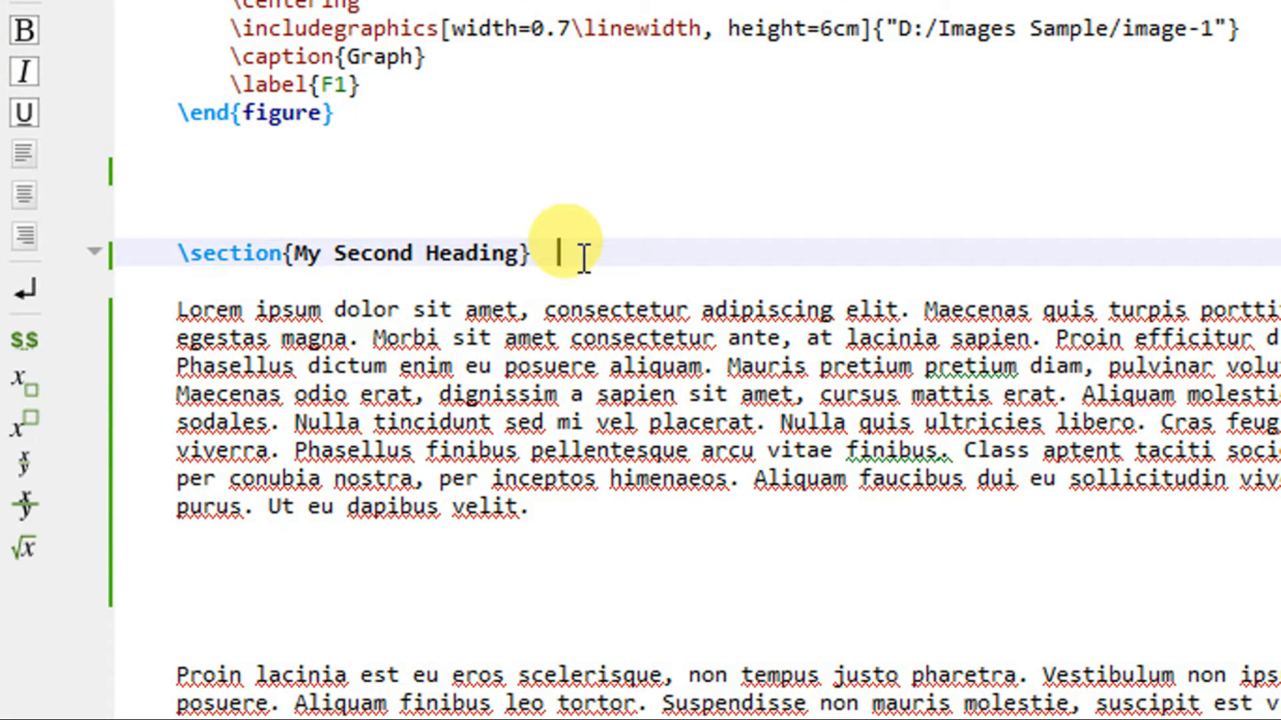
type("\\")
type("label")
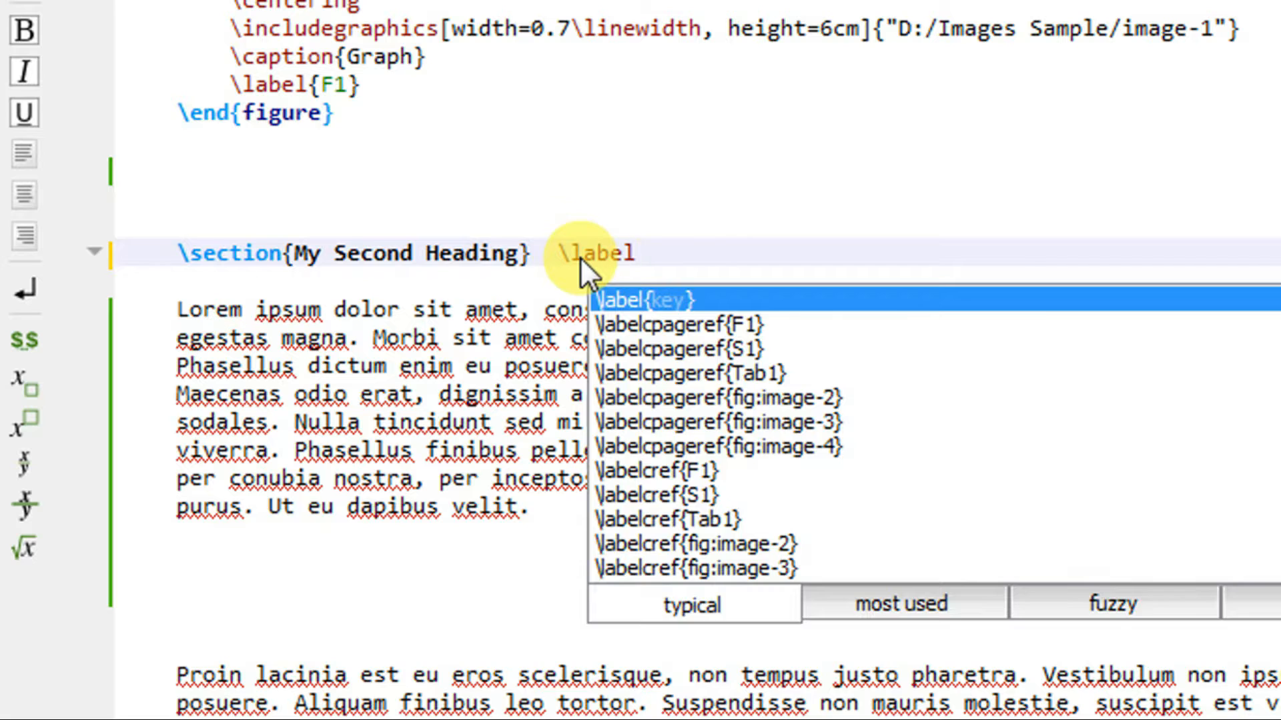
key("Return")
type("S")
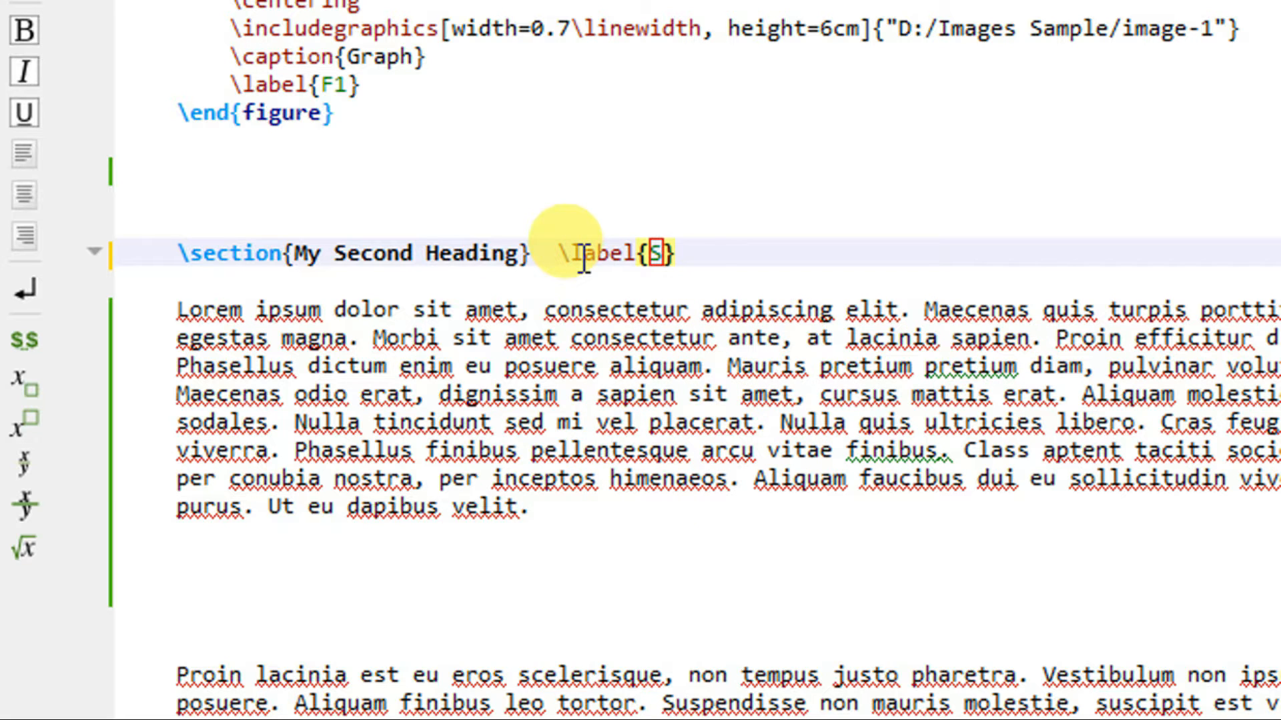
type("2")
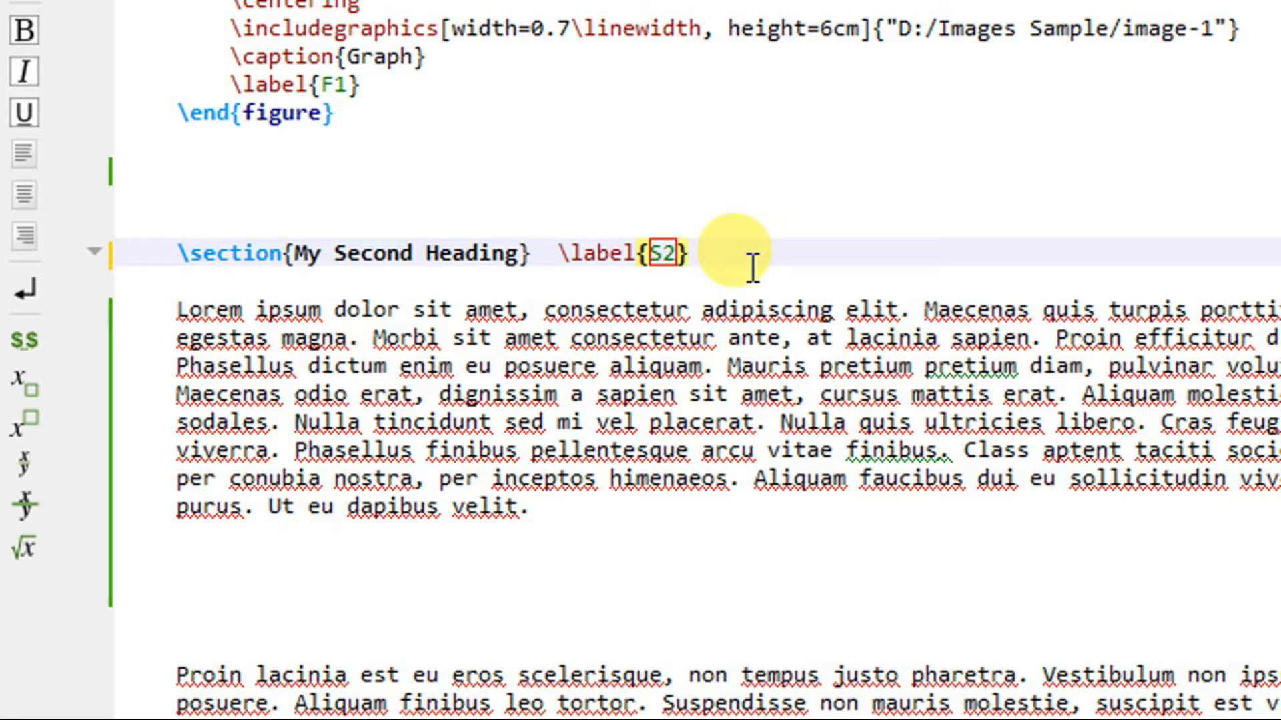
Delete the old "Refer section \ref{S2}." line above the "Proin lacinia" paragraph in the first section.
scroll(752, 268, "up", 1)
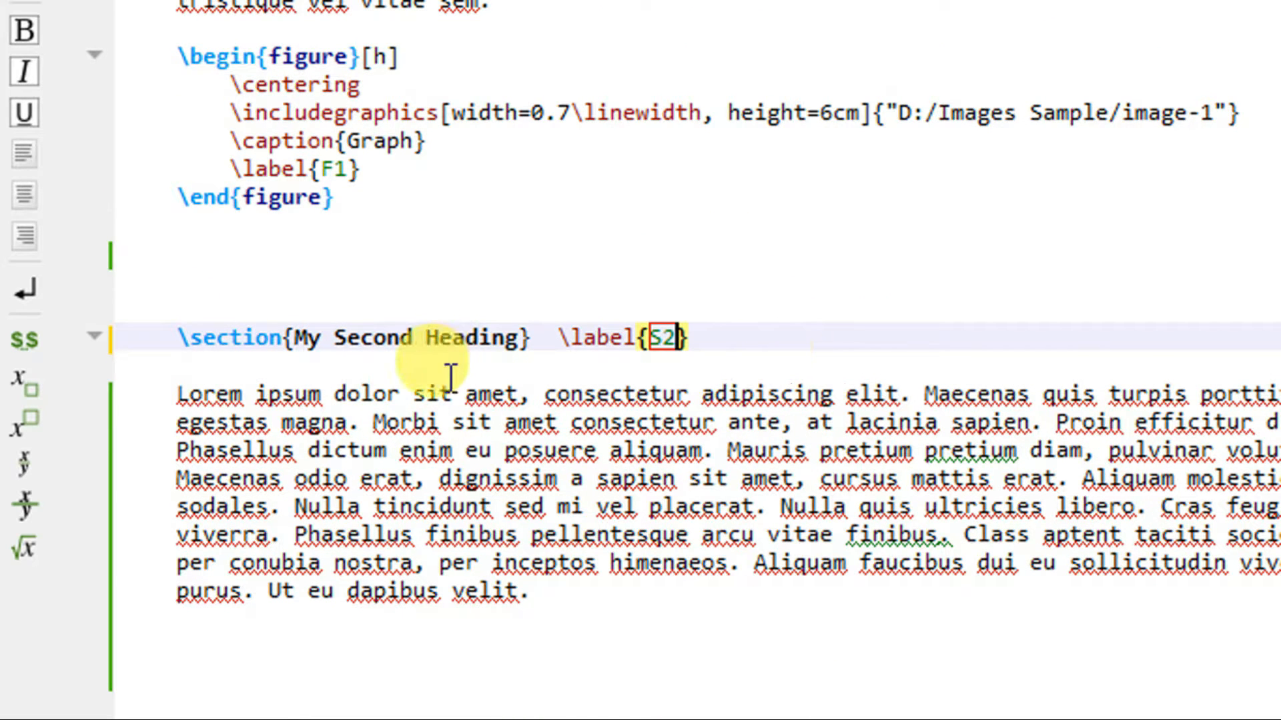
scroll(457, 104, "up", 1)
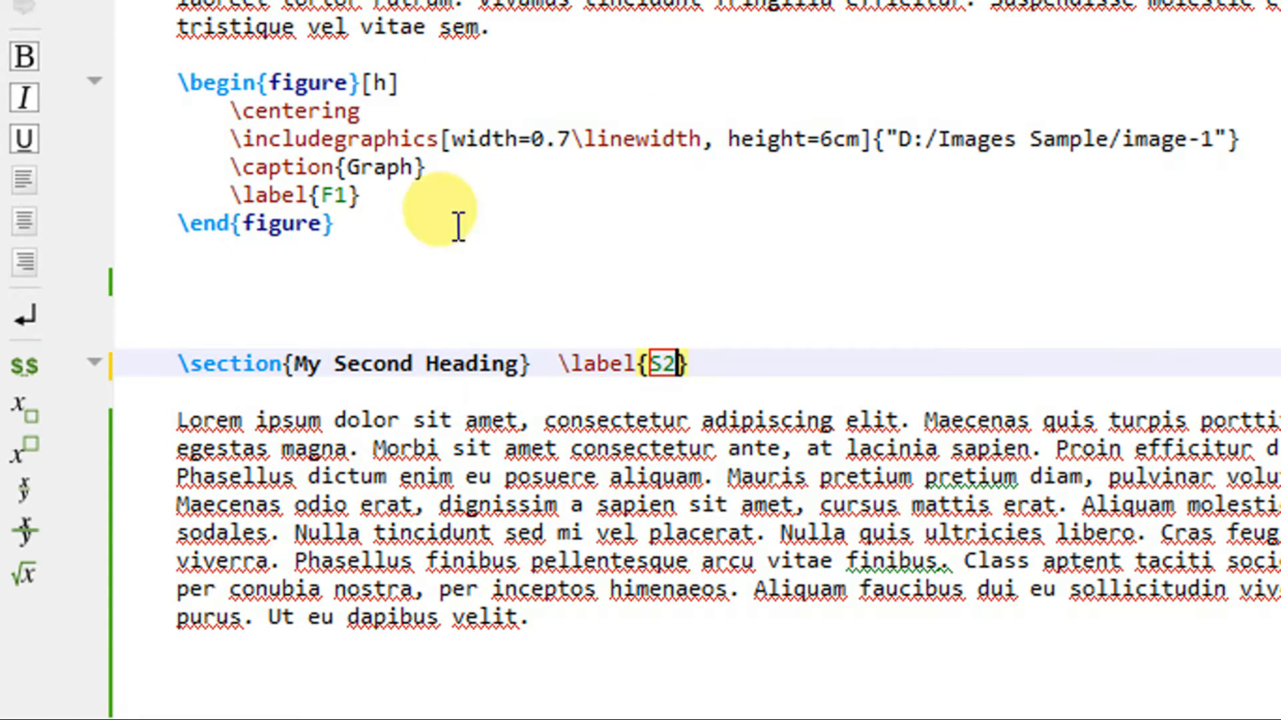
scroll(623, 335, "up", 7)
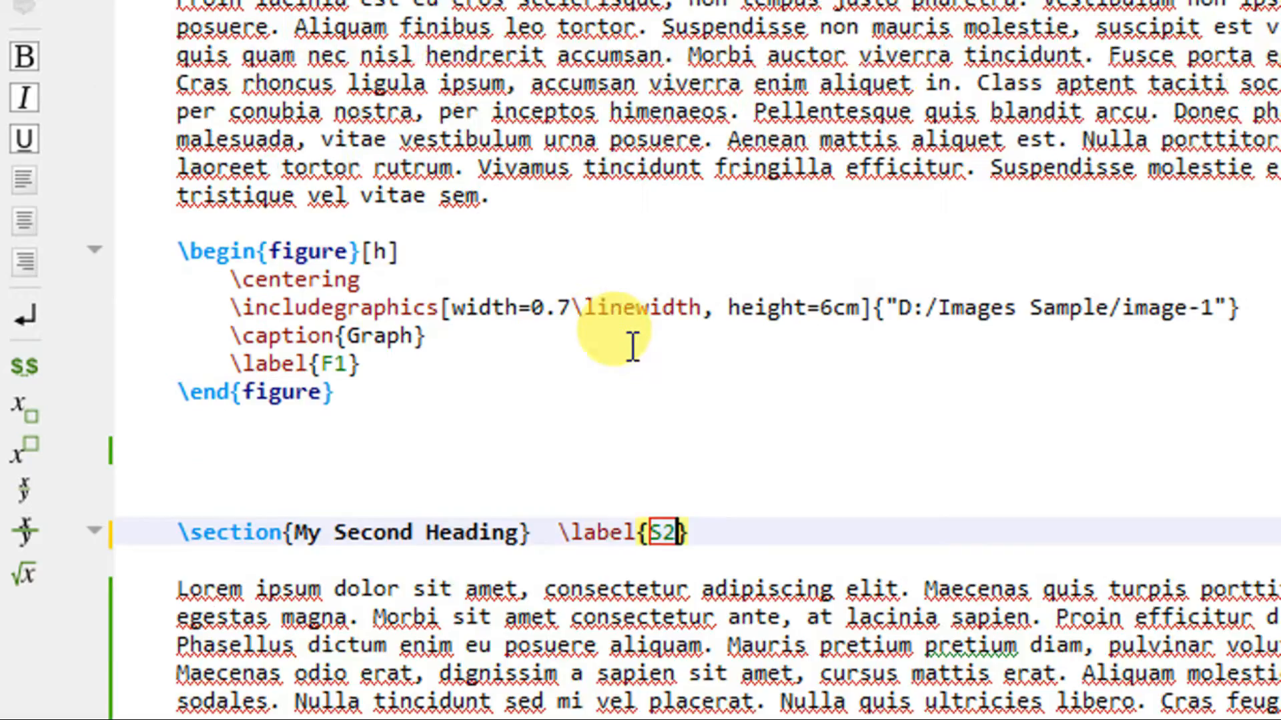
left_click_drag(163, 334, 523, 354)
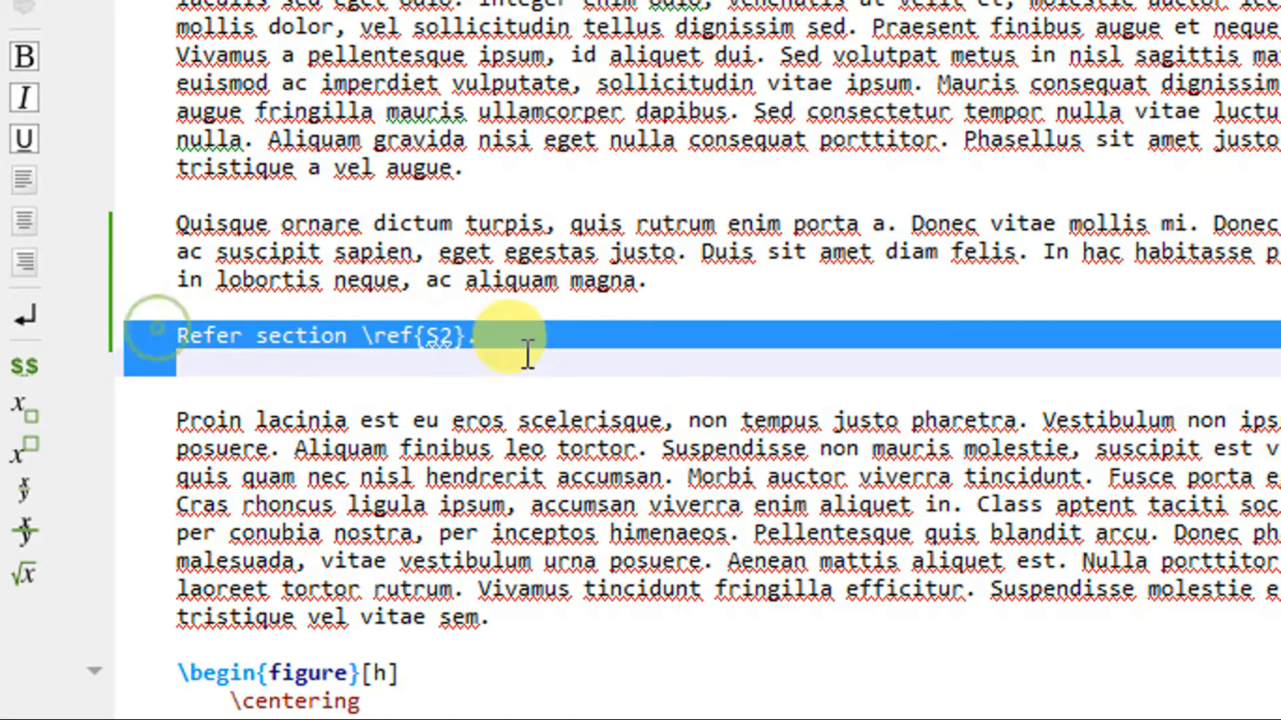
key("Delete")
Insert the line "For more details, refer \ref{S2}." as its own paragraph after the one ending "tristique a vel augue.".
scroll(554, 347, "up", 3)
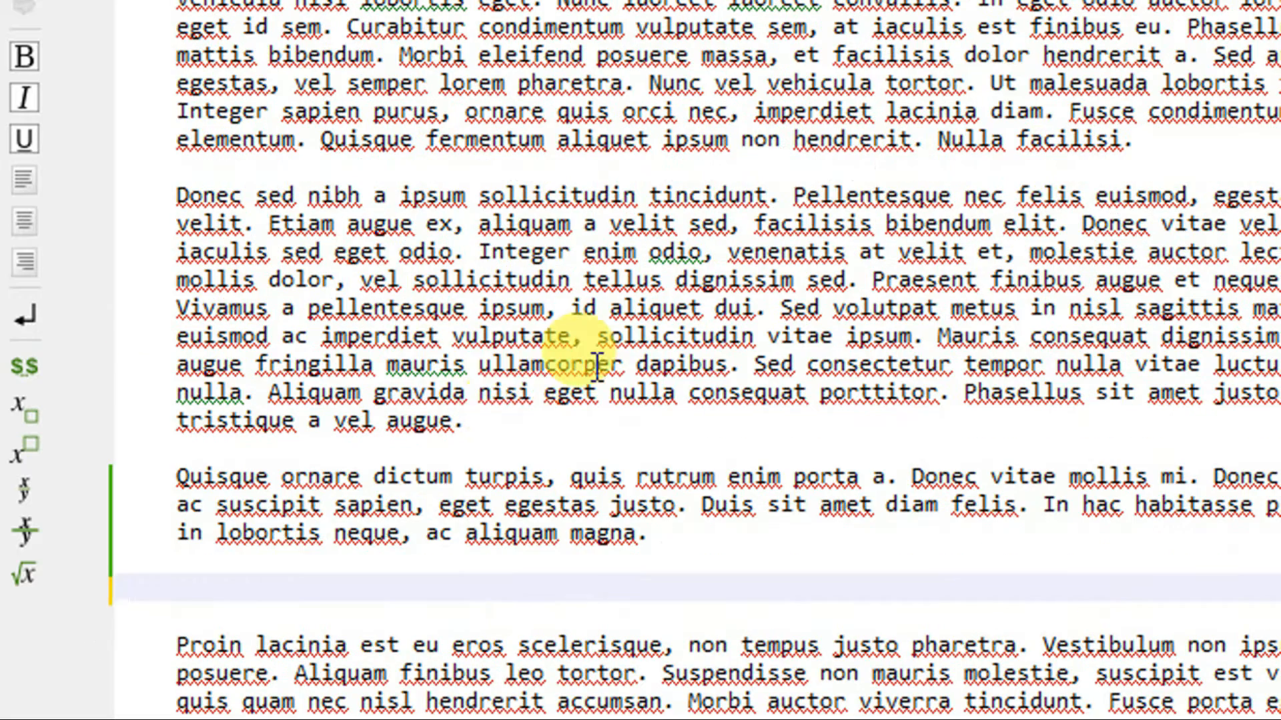
left_click(508, 426)
key("Return")
key("Return")
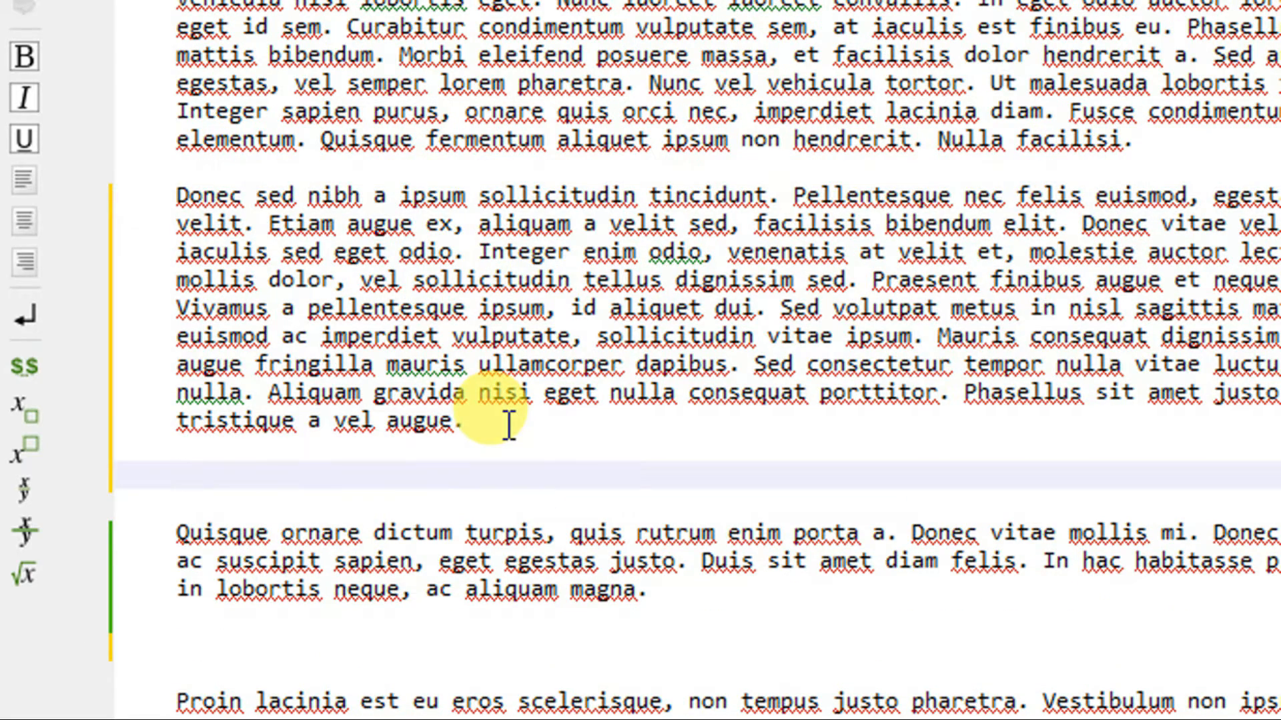
type("For more detai")
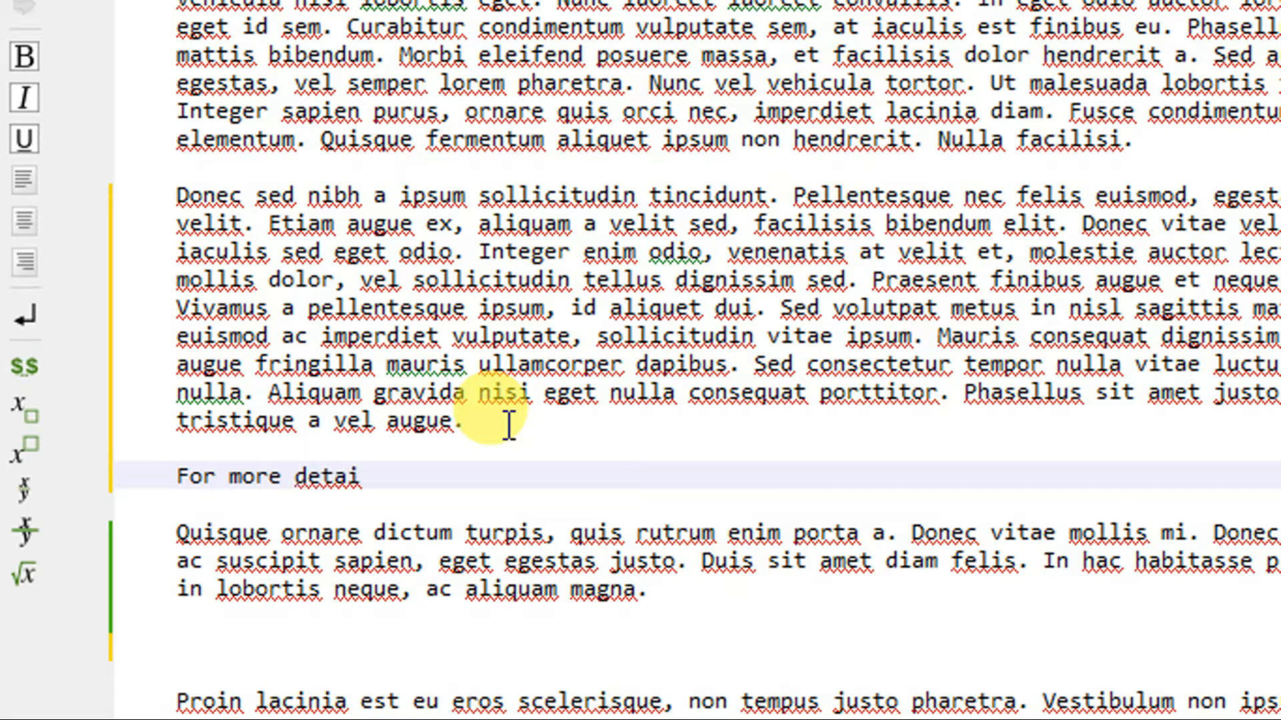
type("ls, refer ")
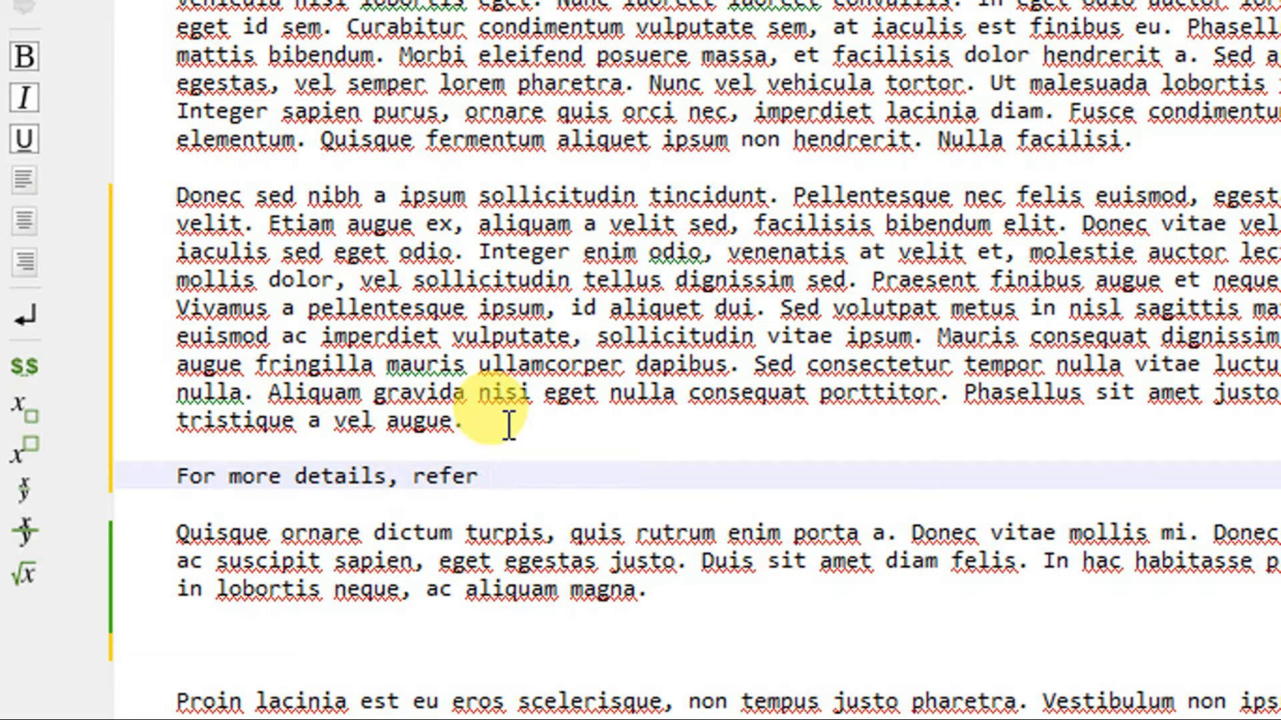
type("\\ref")
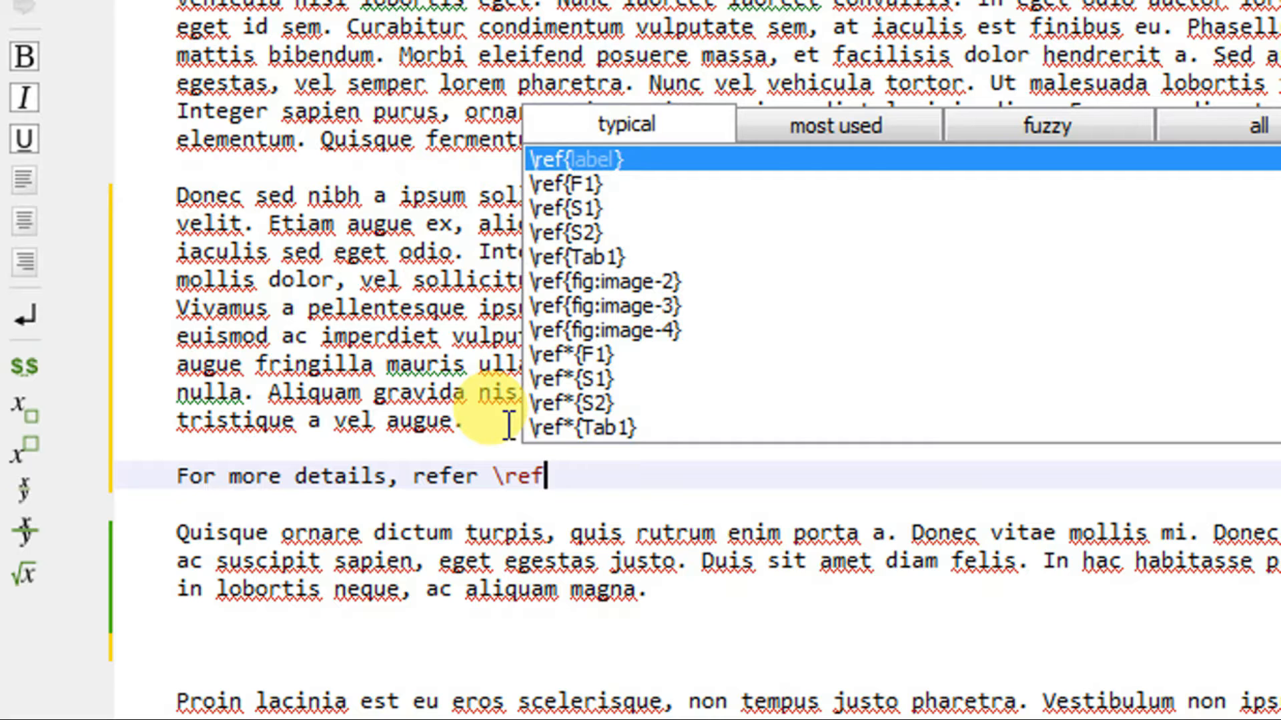
key("Return")
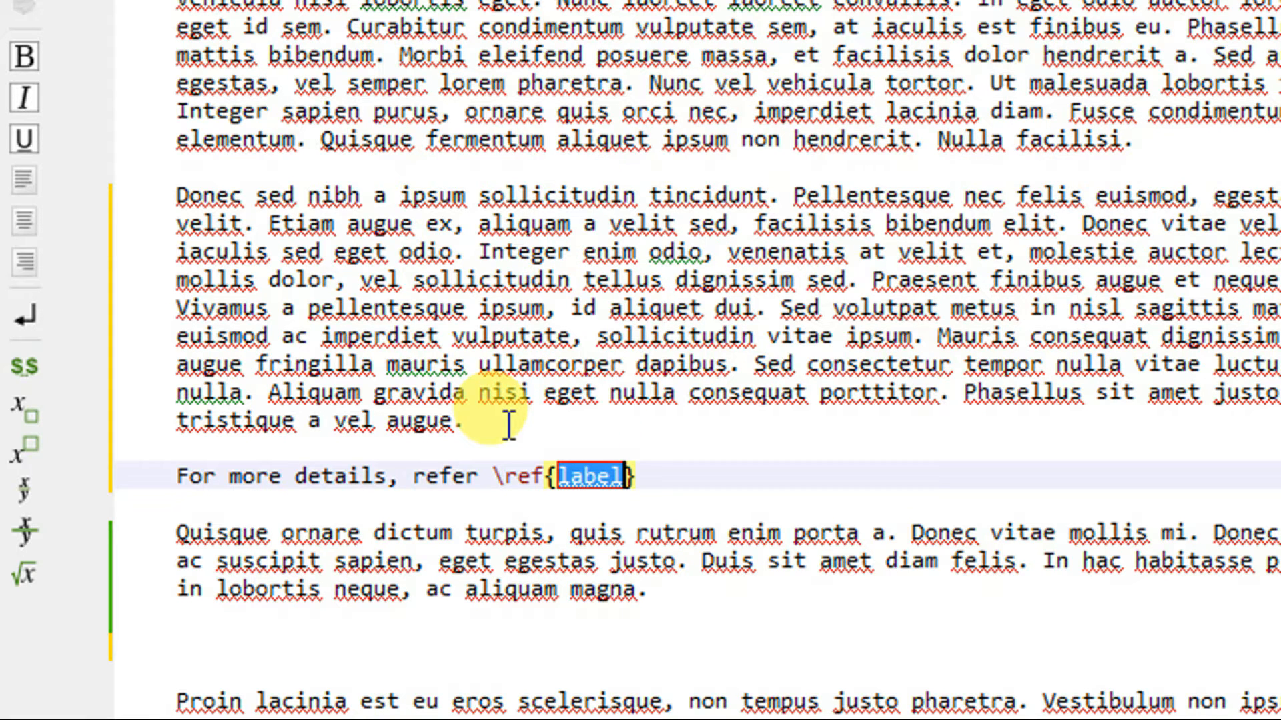
type("S2")
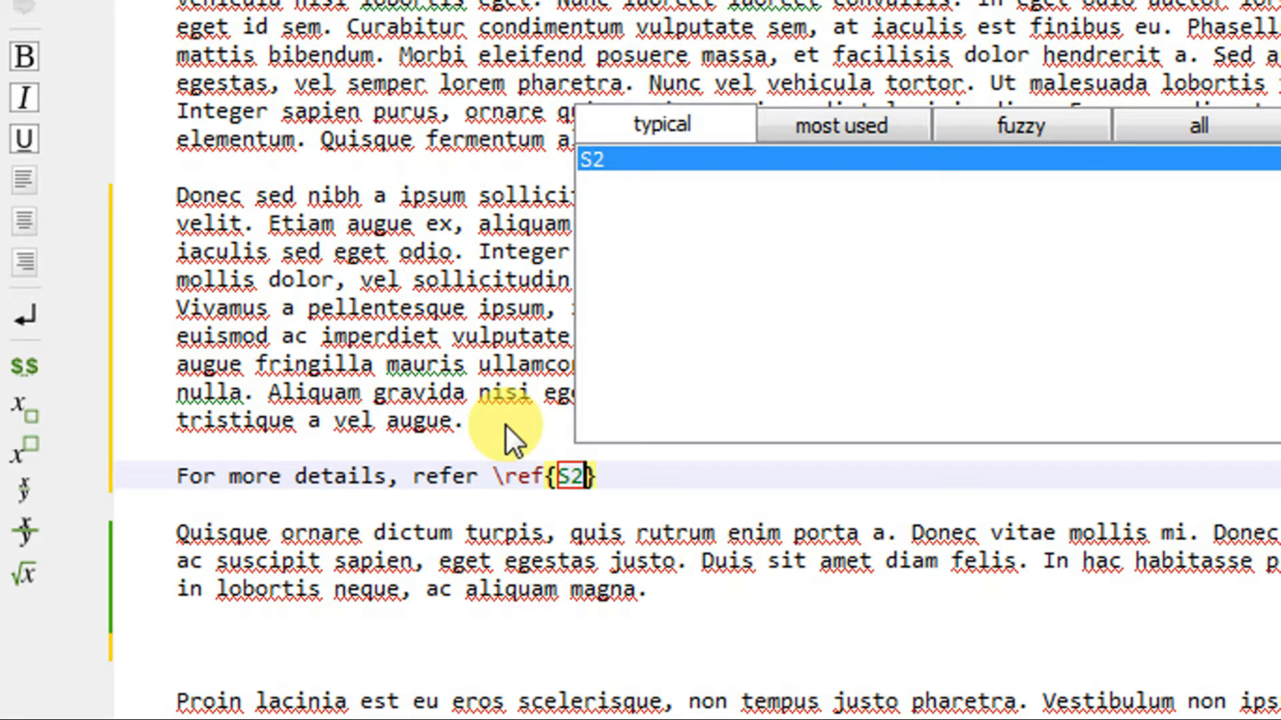
left_click(639, 482)
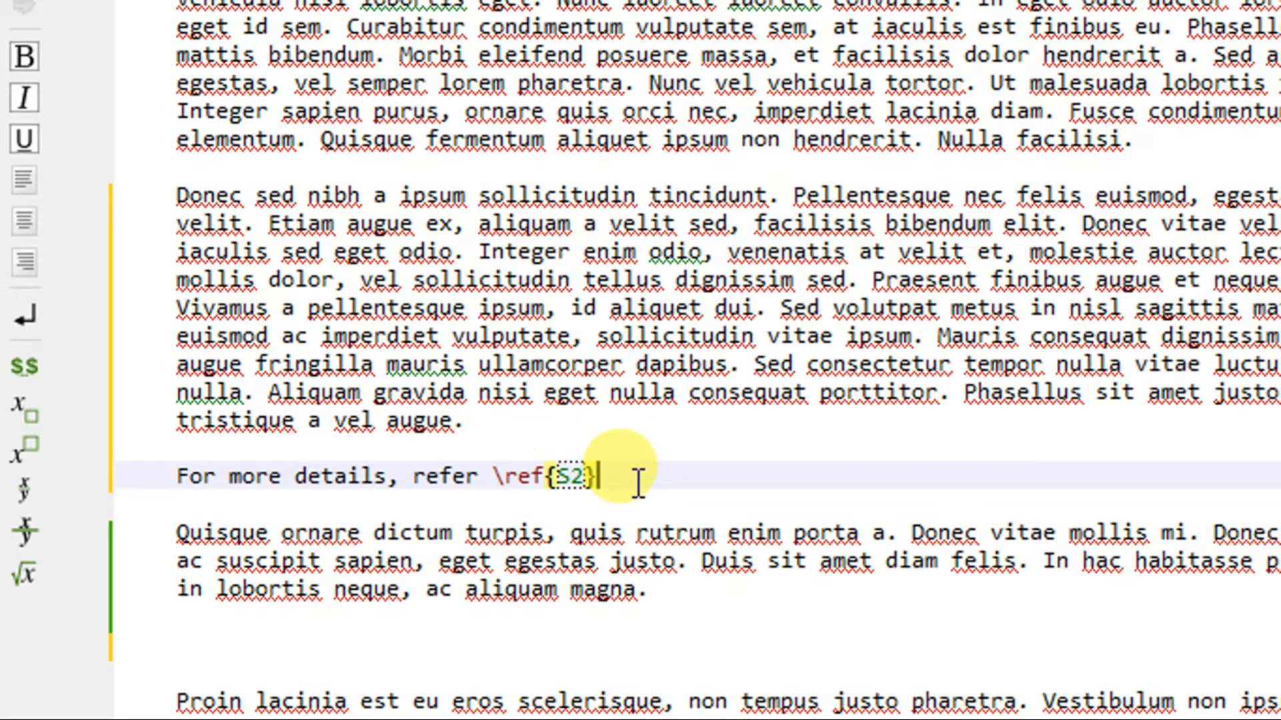
type(".")
Review the label on "My First Heading" and follow the new S2 reference to its label at "My Second Heading".
scroll(638, 482, "up", 15)
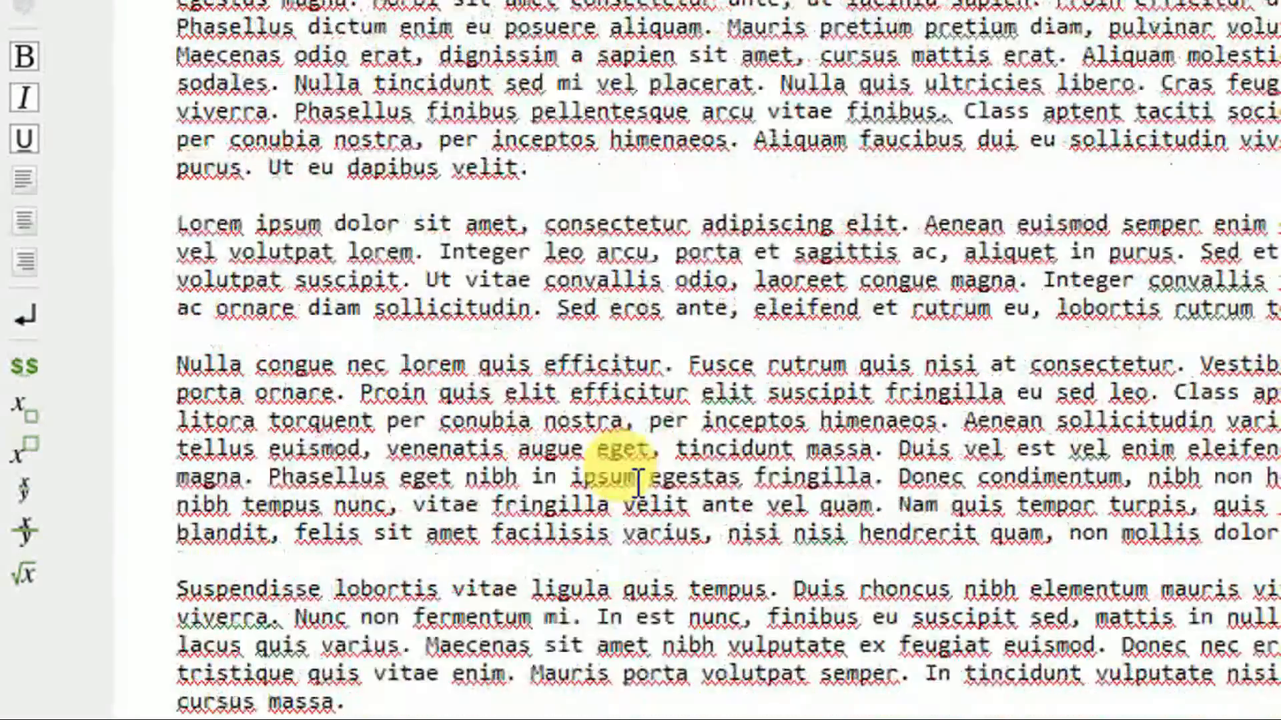
scroll(639, 481, "up", 3)
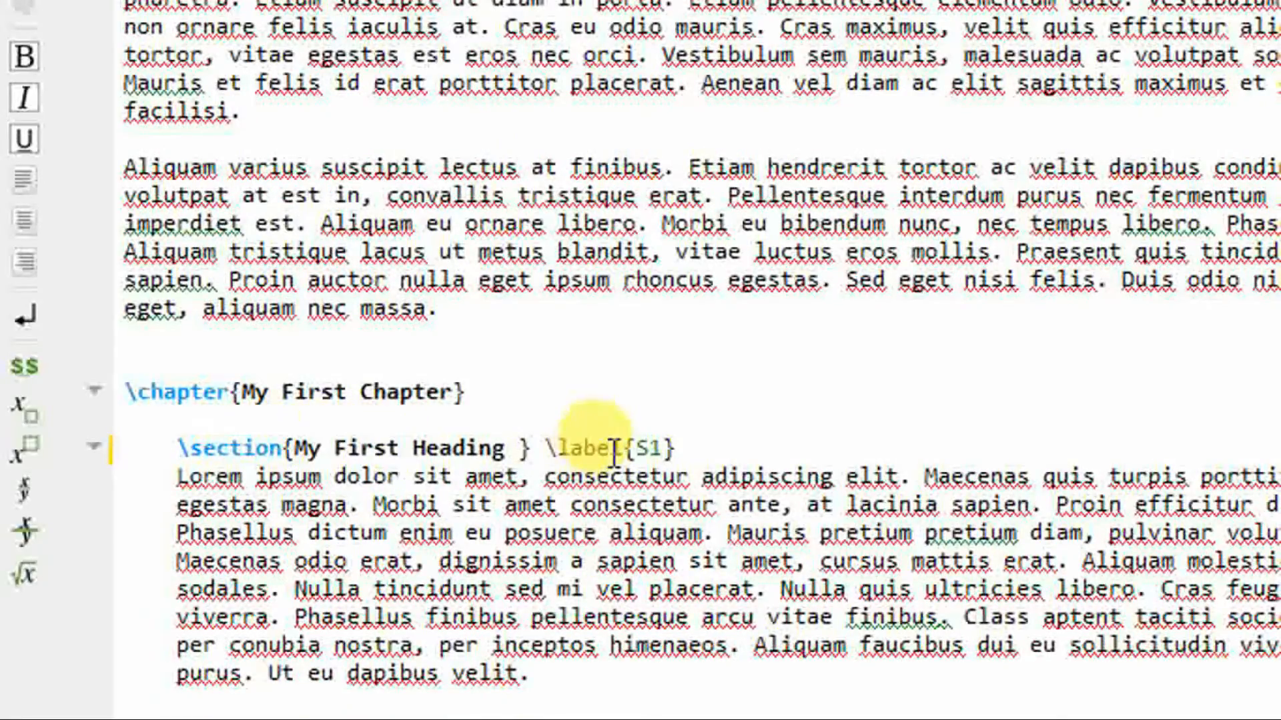
scroll(614, 448, "down", 15)
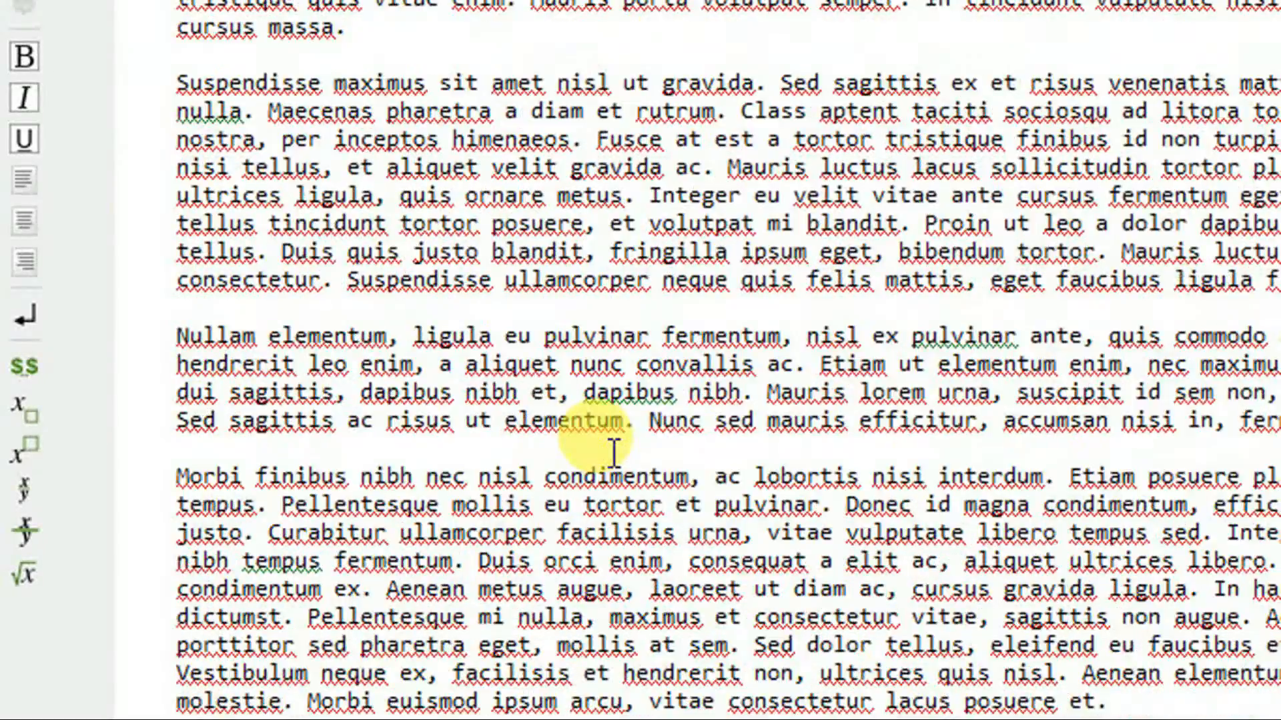
scroll(614, 454, "down", 8)
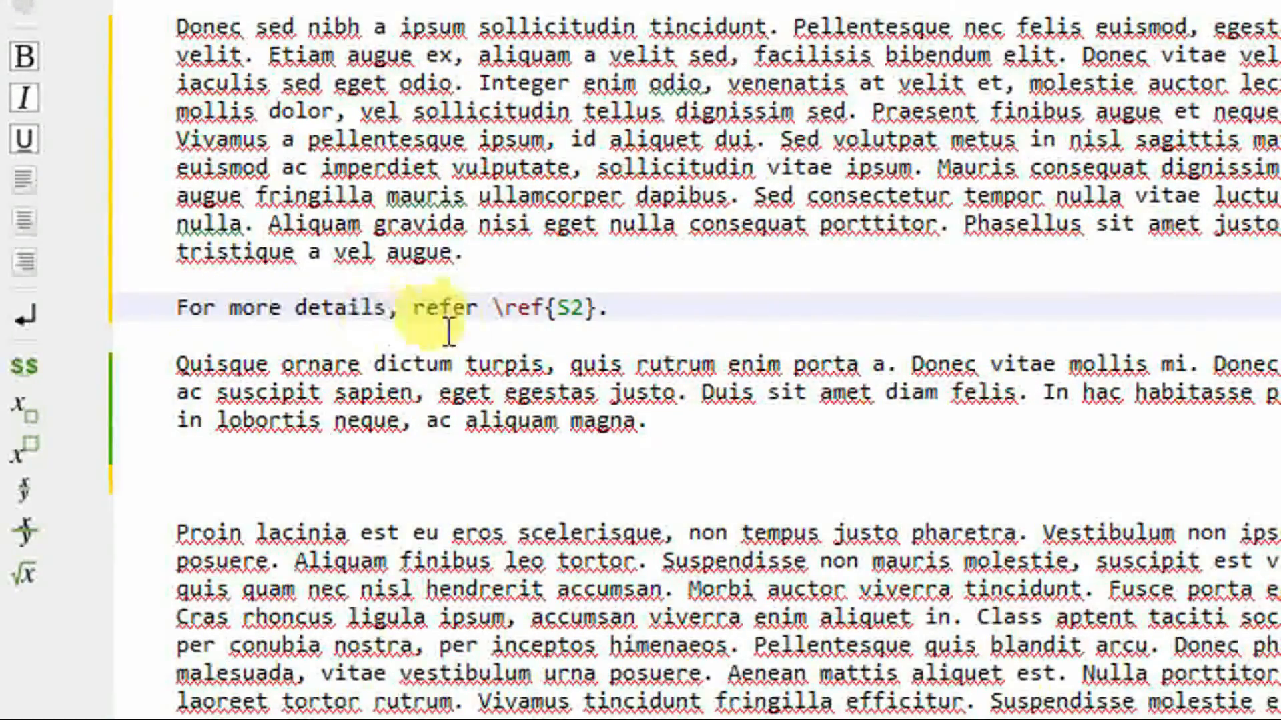
left_click(590, 319, "ctrl")
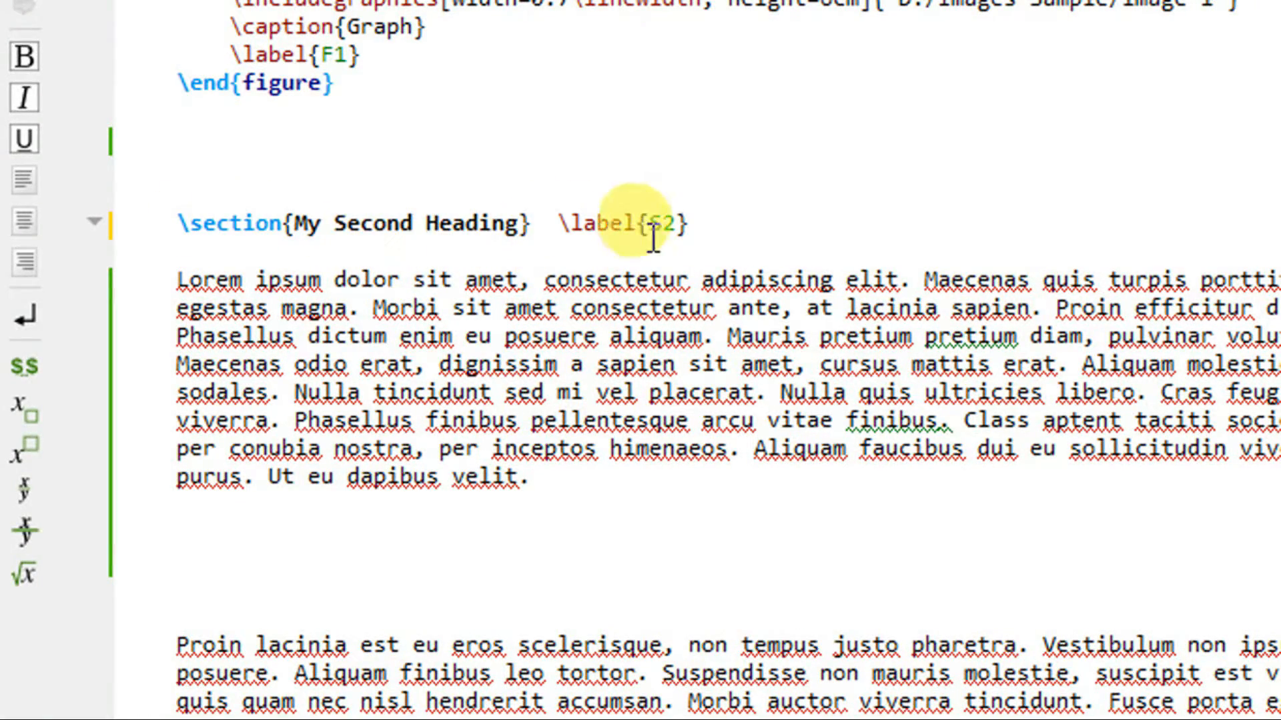
Write "As we discussed in section \ref{S1}." on the blank lines below the first paragraph of "My Second Heading".
scroll(707, 231, "down", 2)
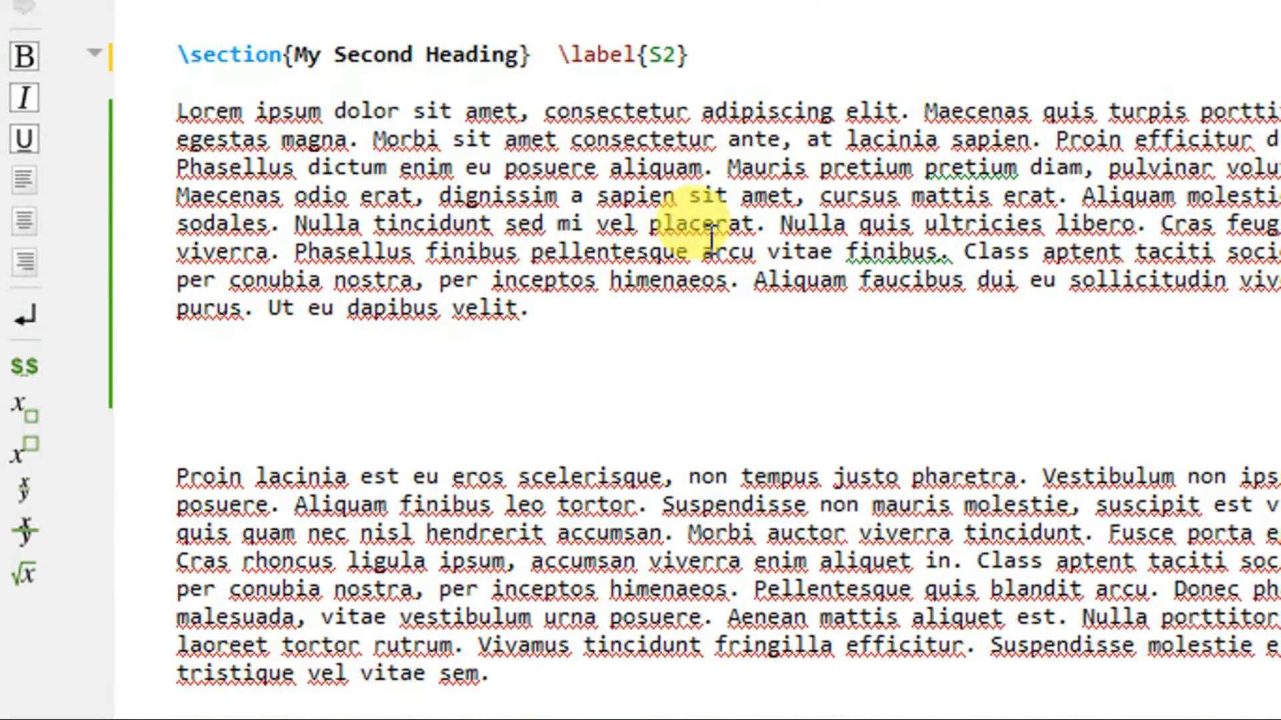
left_click(240, 394)
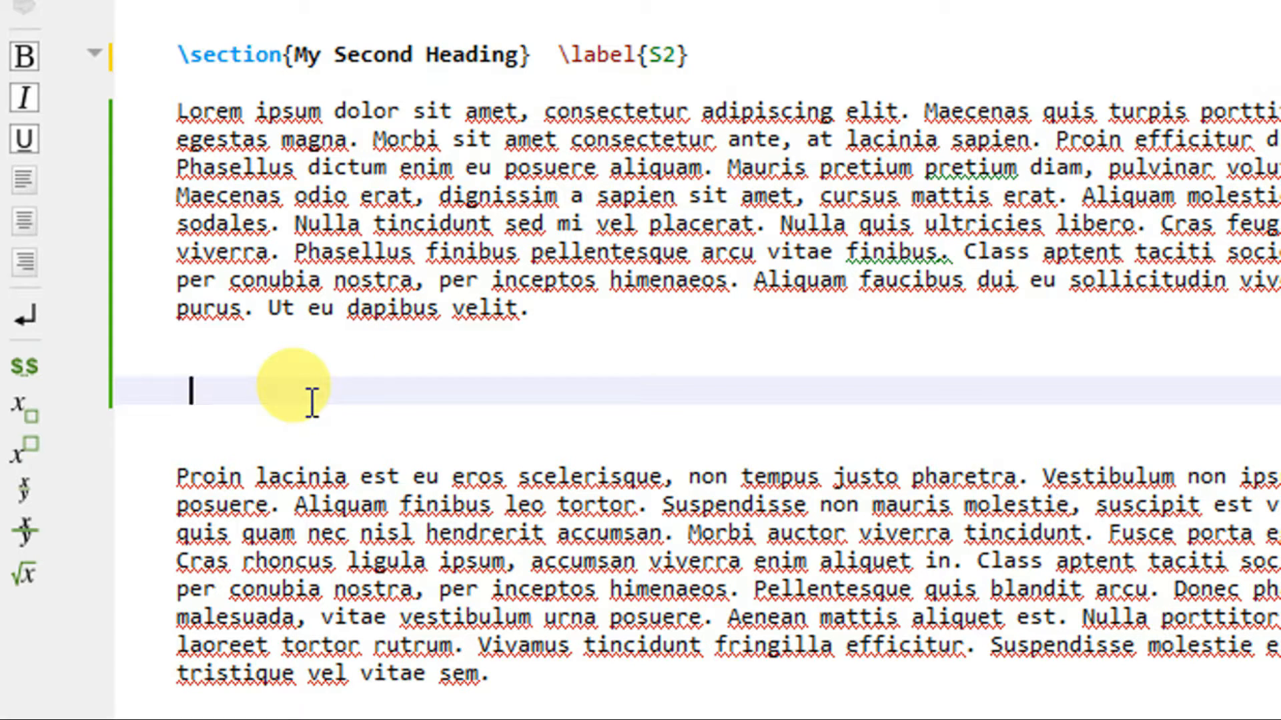
type("As we di")
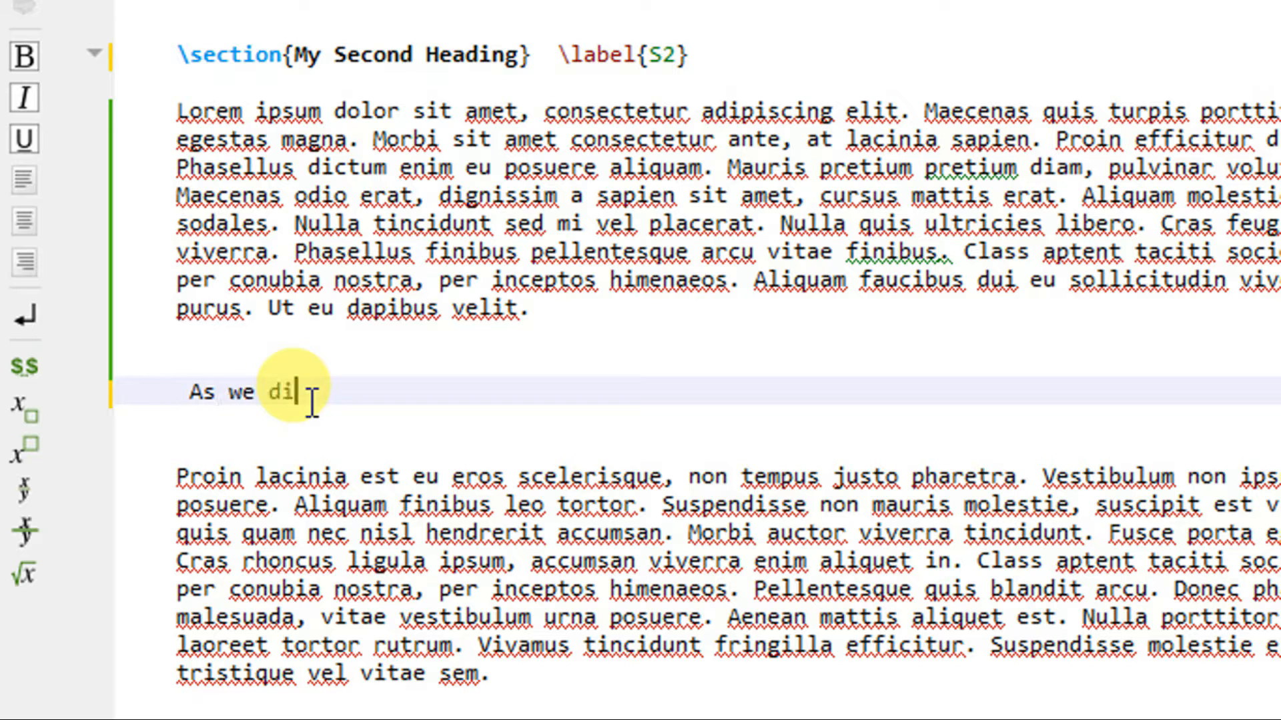
type("scusse")
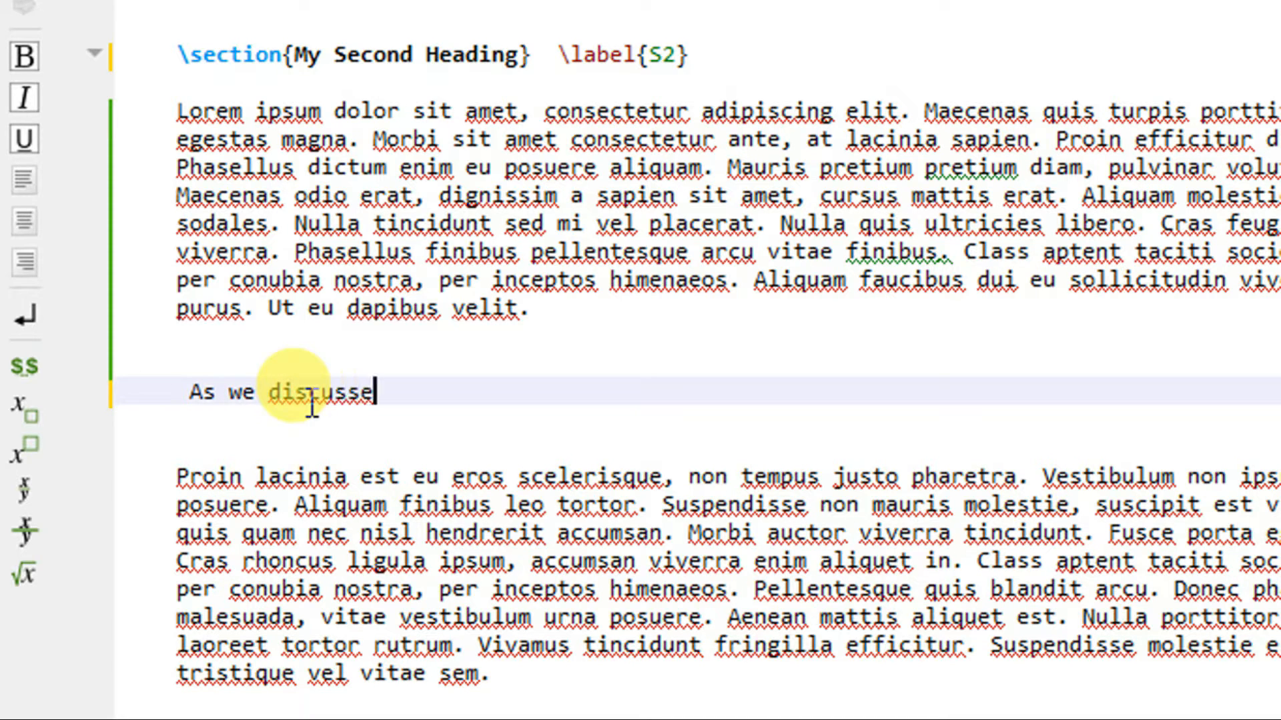
type("d in sectio")
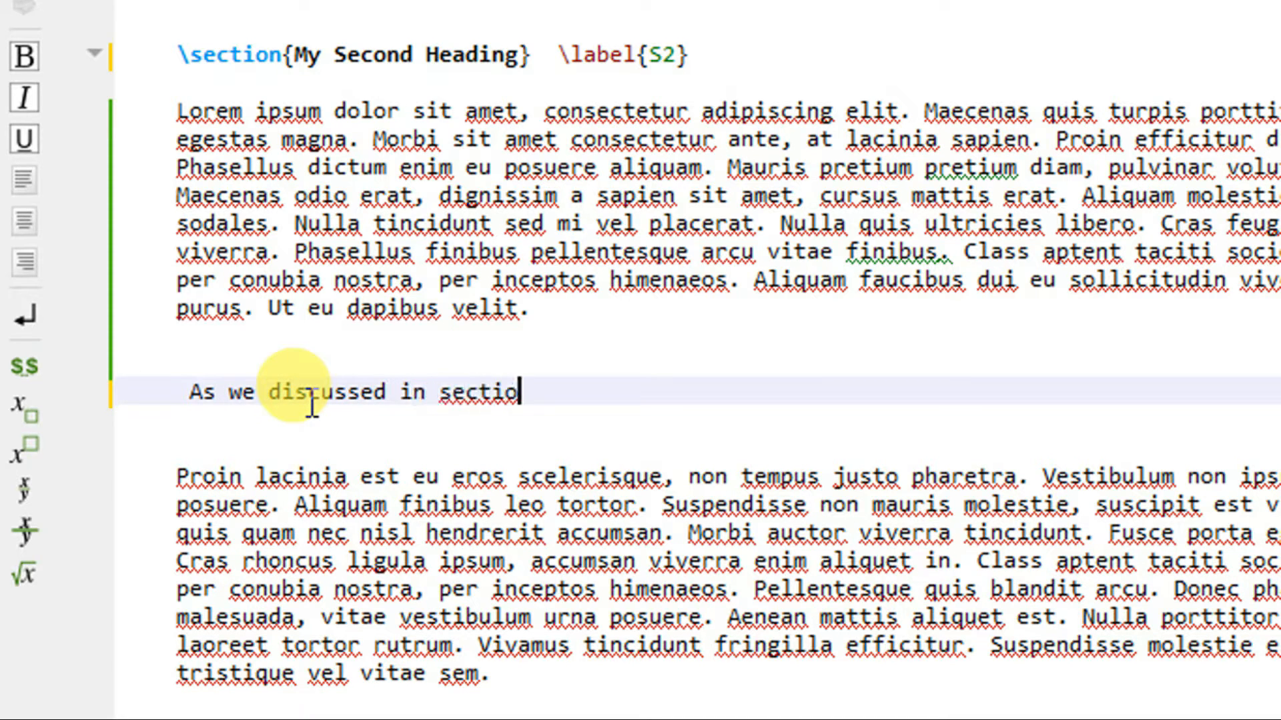
type("n \\ref")
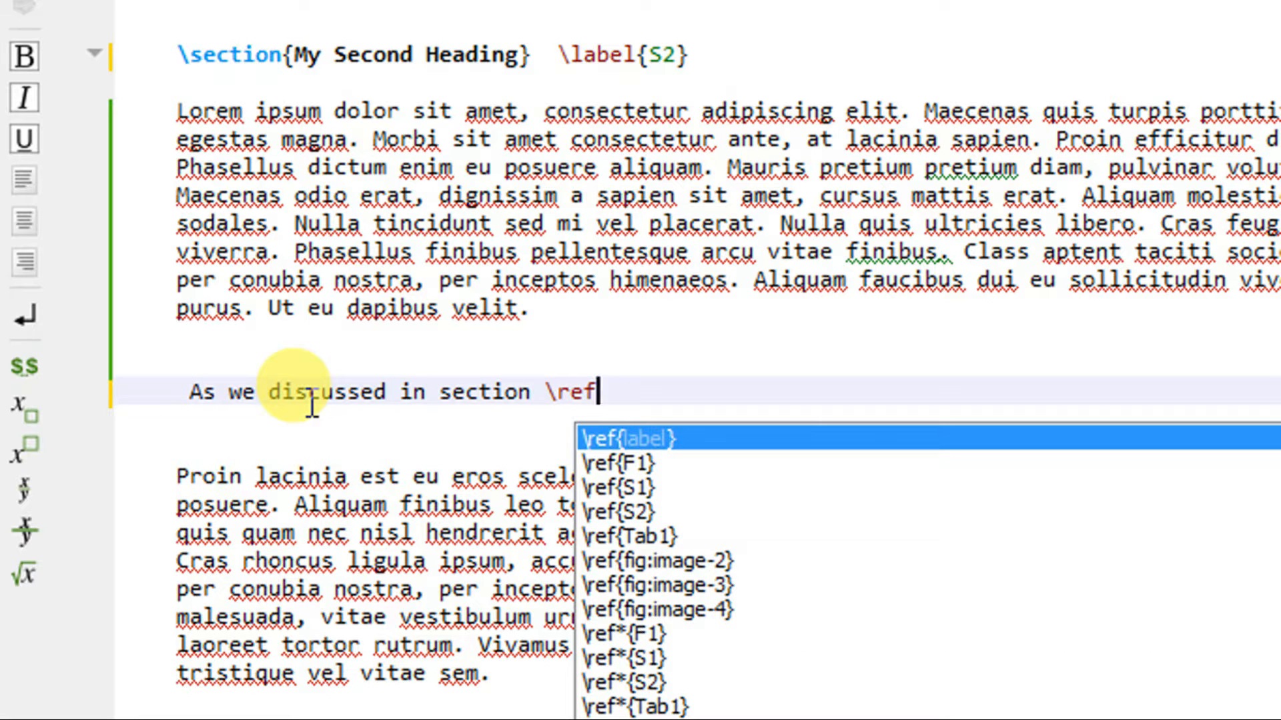
key("Return")
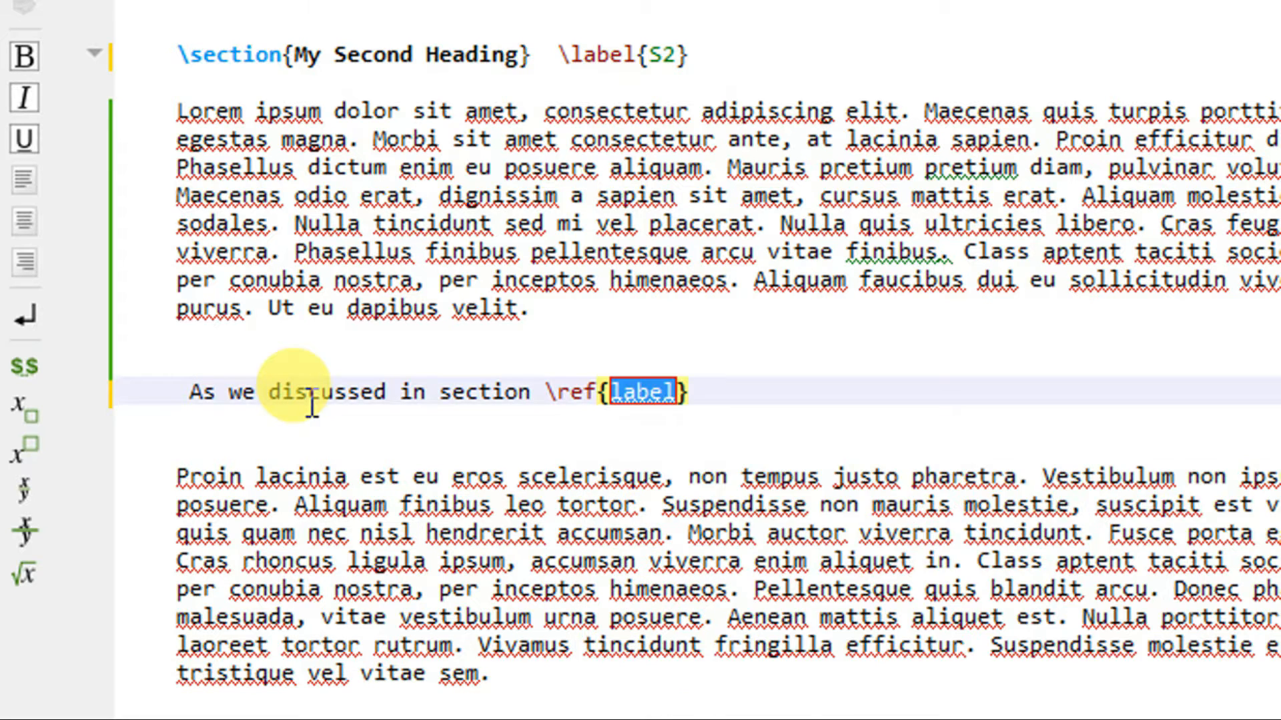
type("S1")
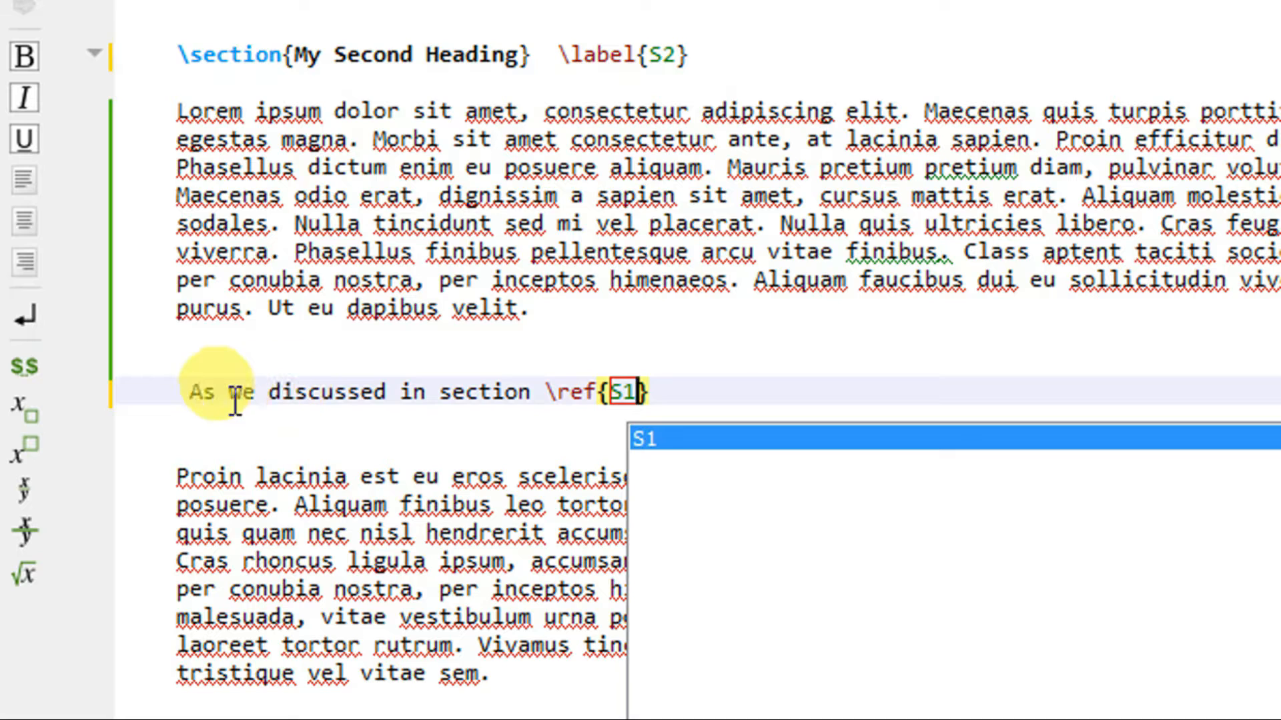
left_click(674, 390)
type(".")
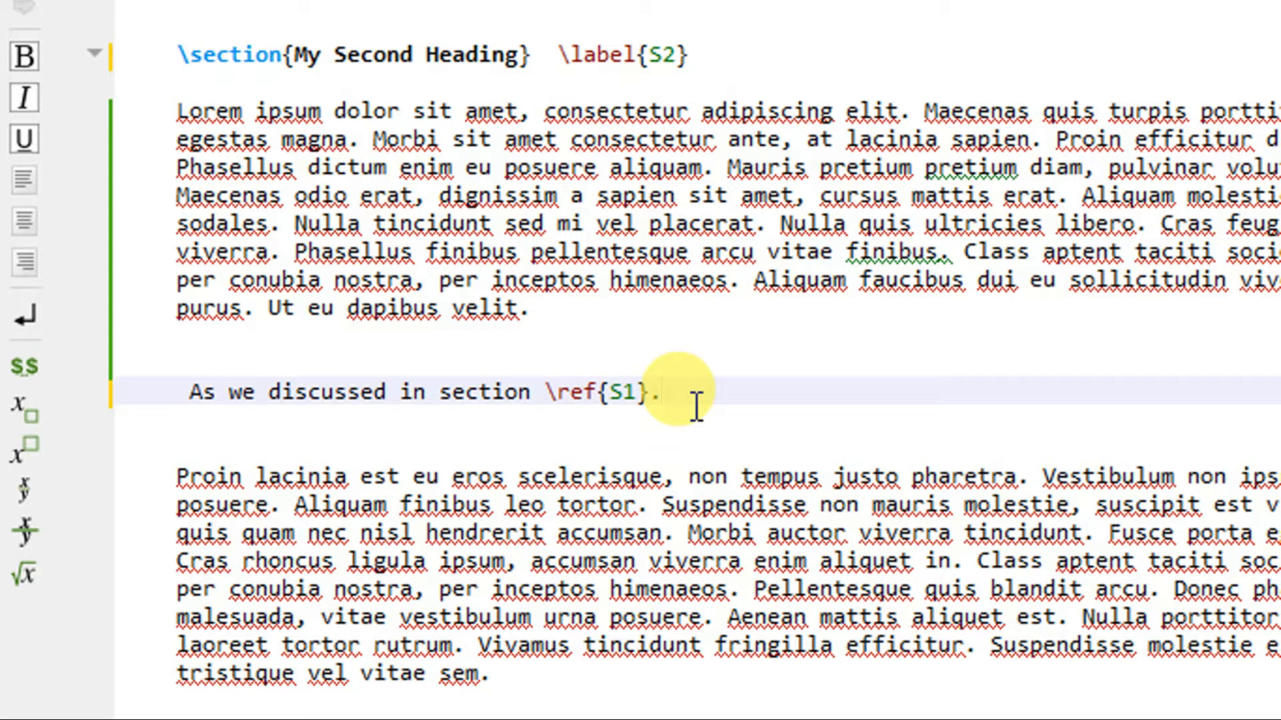
Build the book and view the updated PDF with the new S1 section reference.
double_click(619, 392)
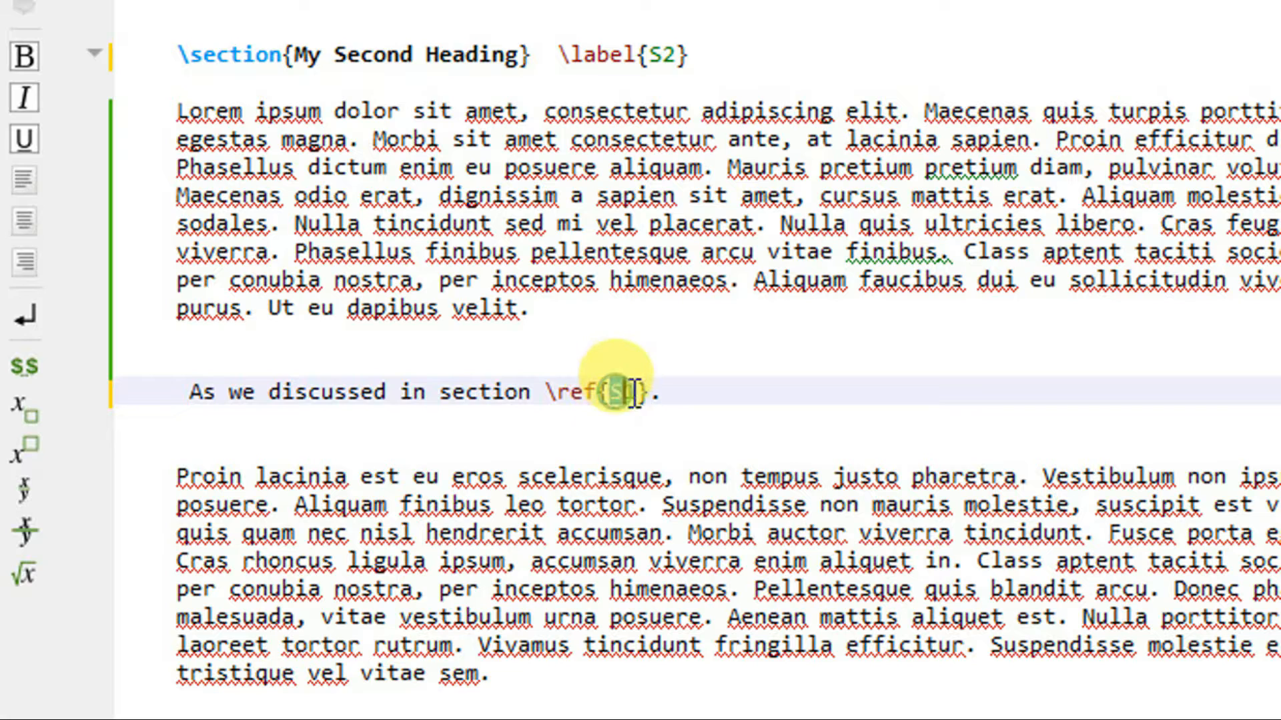
left_click(697, 380)
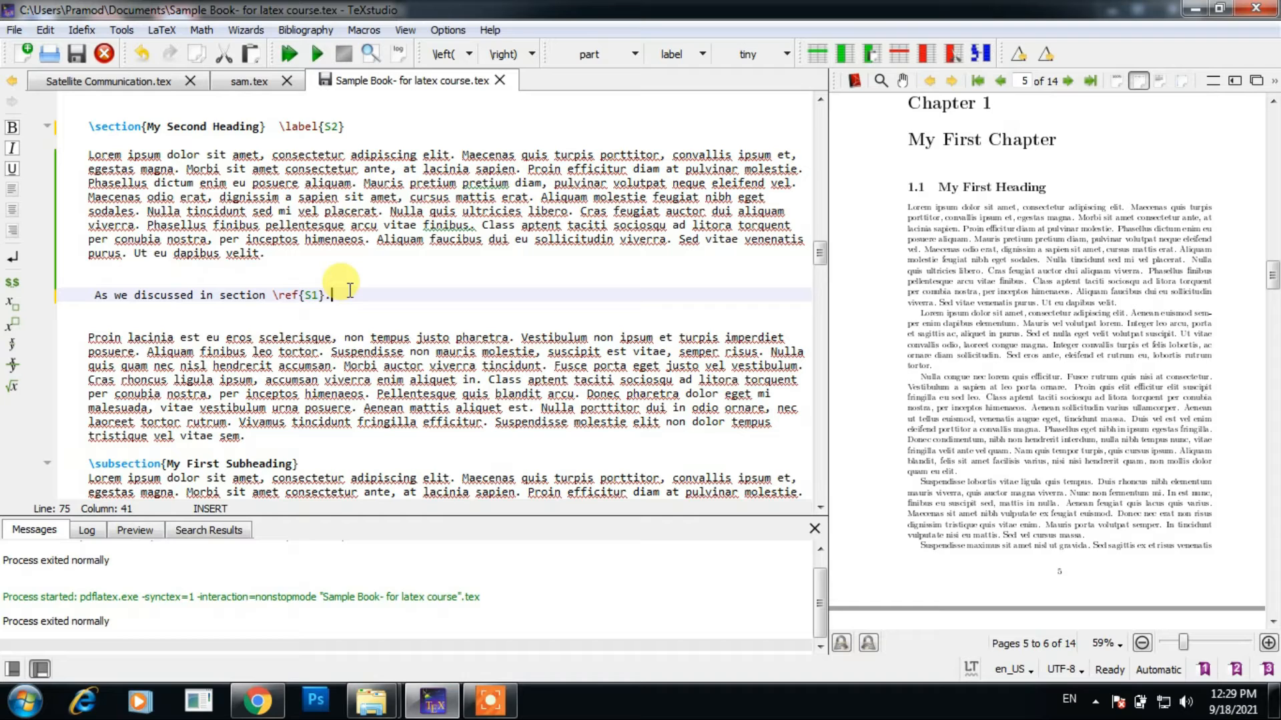
left_click(285, 54)
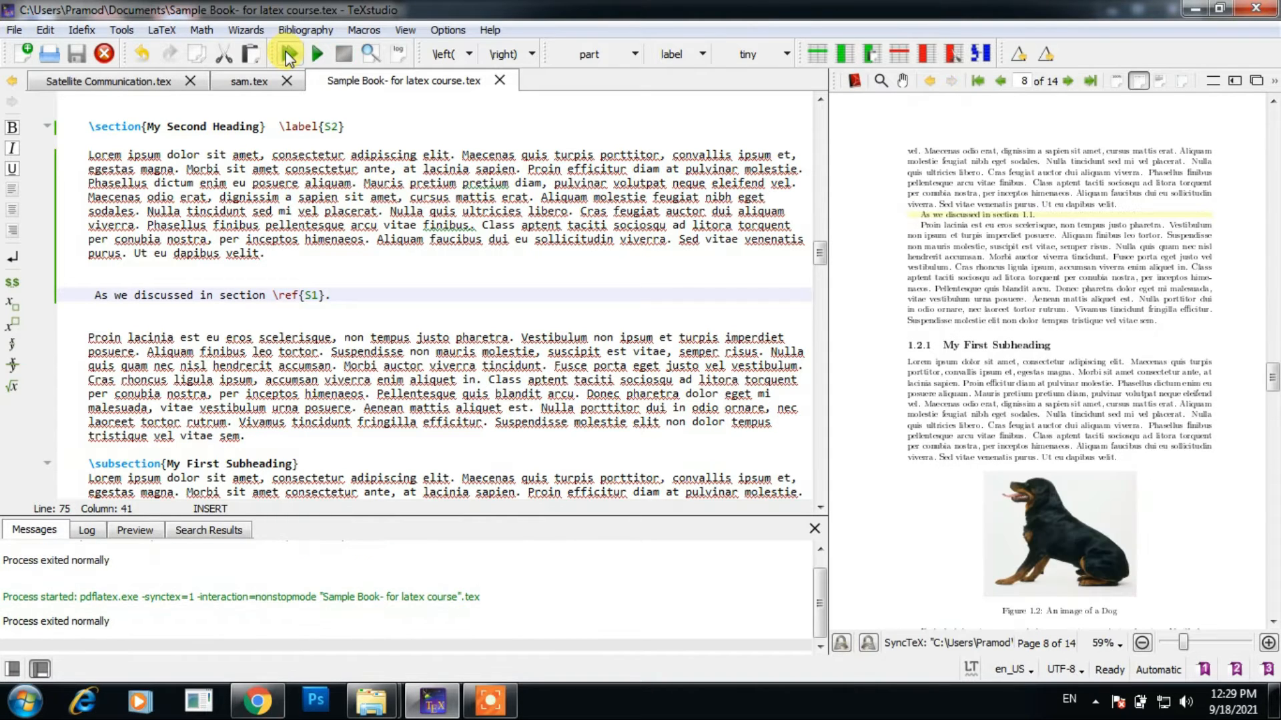
Enlarge the PDF preview to full width and go back to the "My First Heading" section title.
scroll(1059, 273, "up", 5)
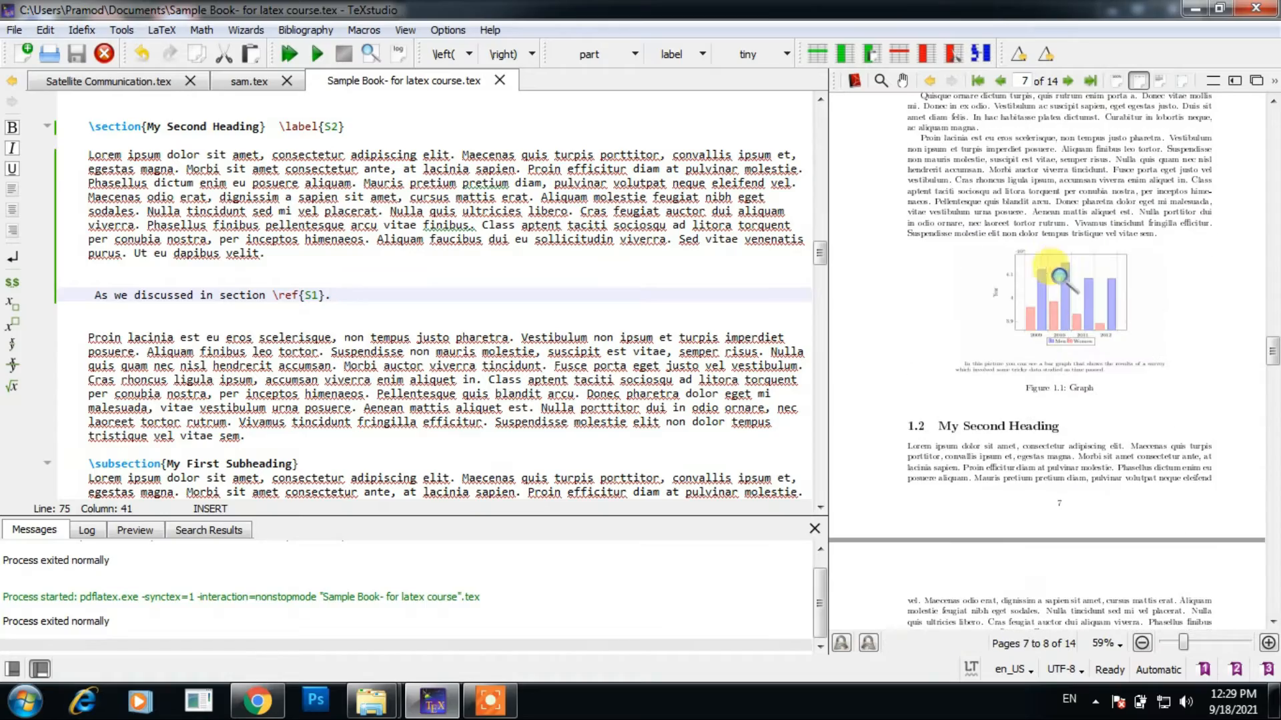
left_click(1256, 79)
scroll(898, 327, "up", 5)
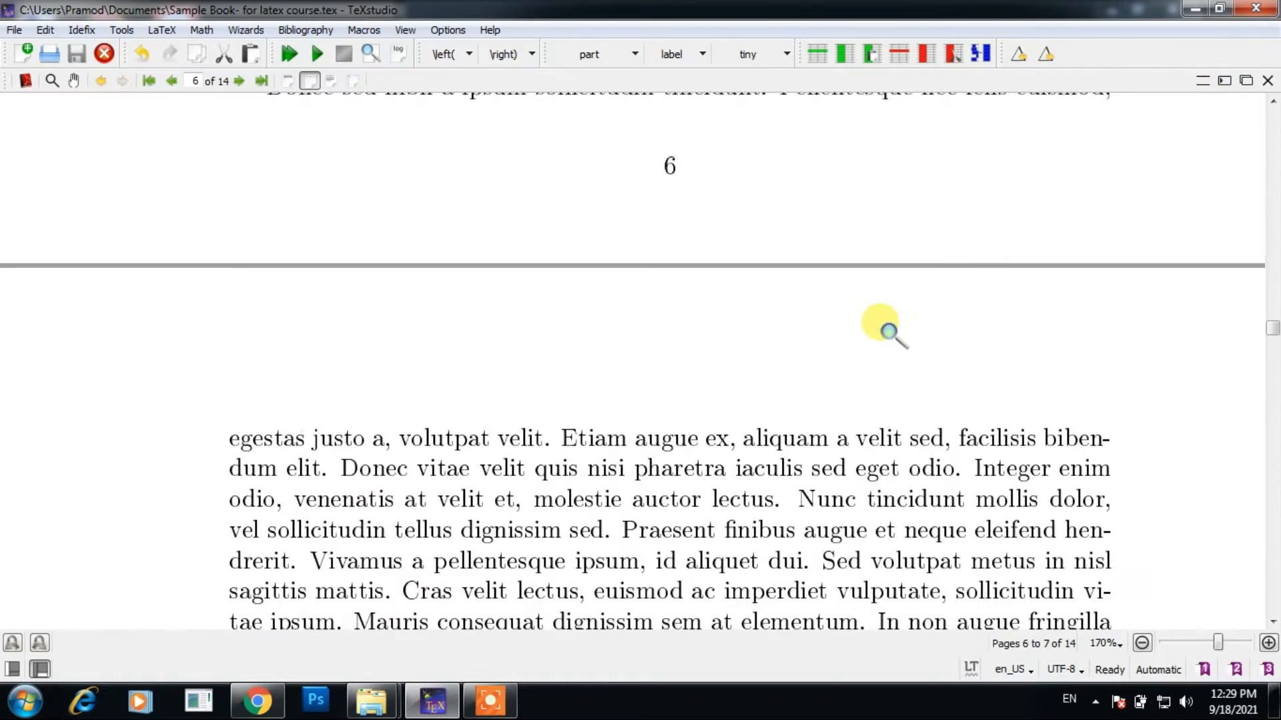
scroll(887, 331, "up", 10)
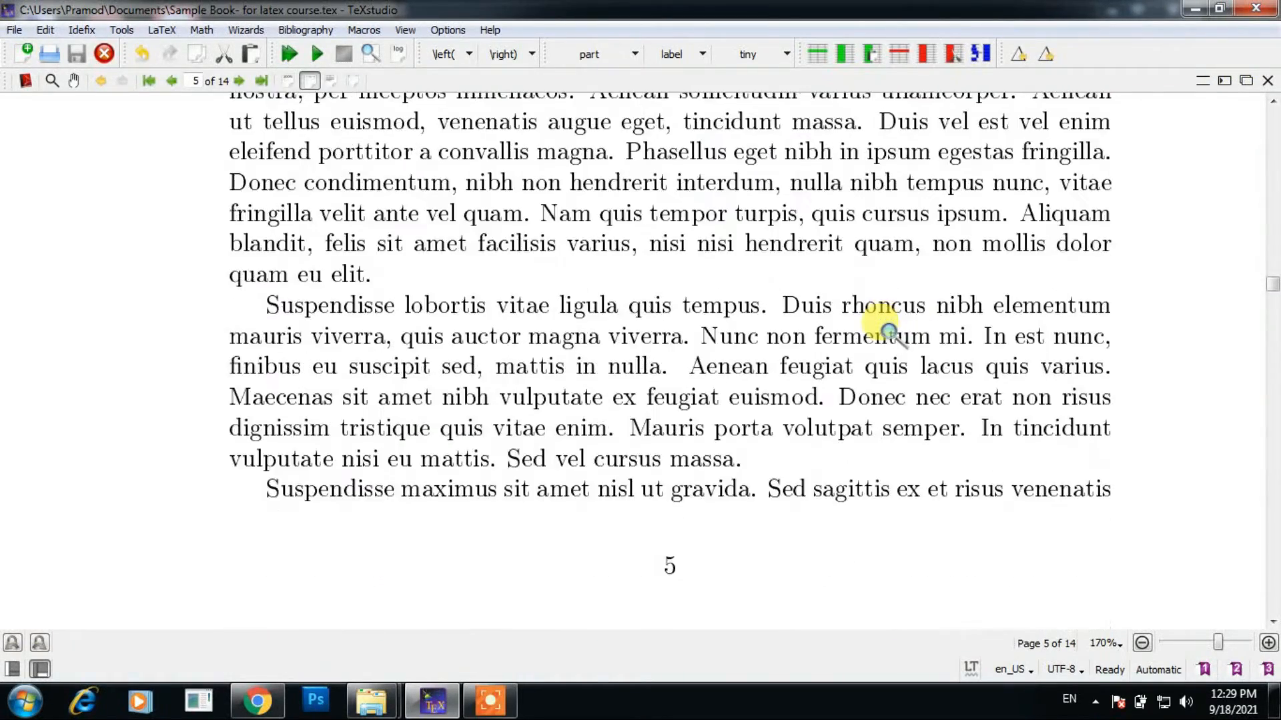
scroll(889, 332, "up", 10)
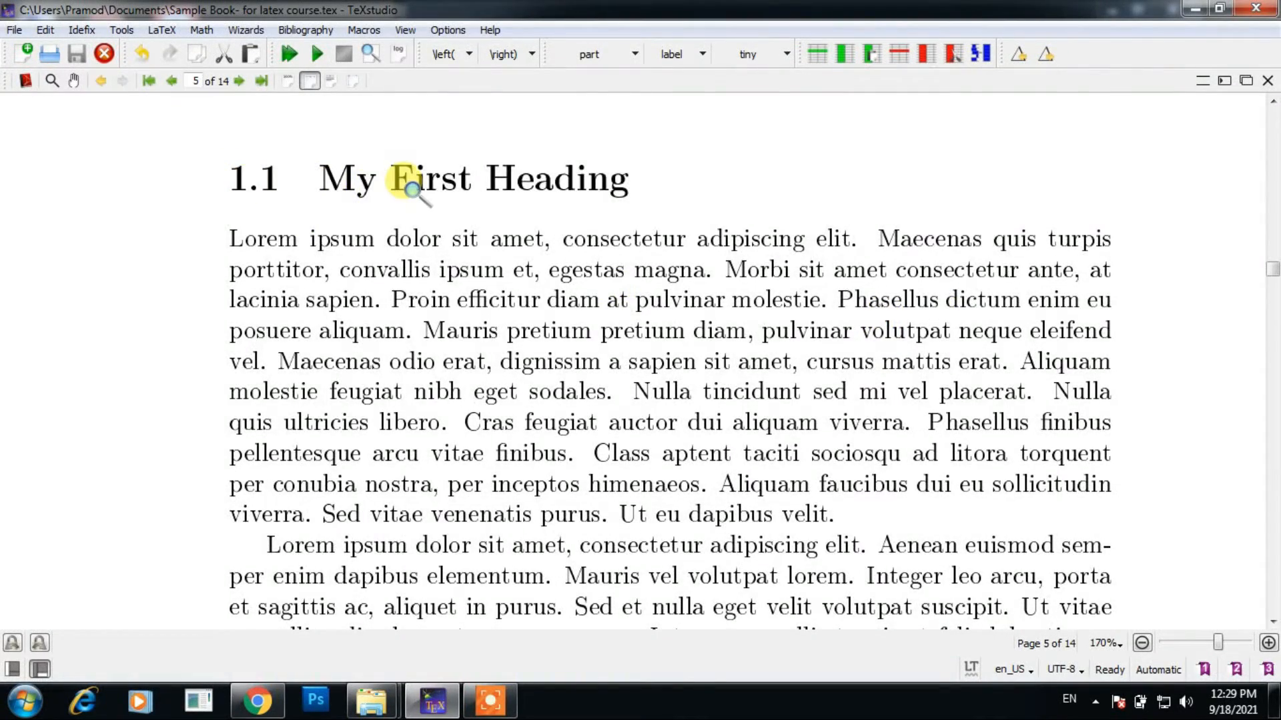
Check the "For more details" and "As we discussed" references against their section headings in the PDF, then restore the side-by-side editor view.
scroll(408, 189, "down", 15)
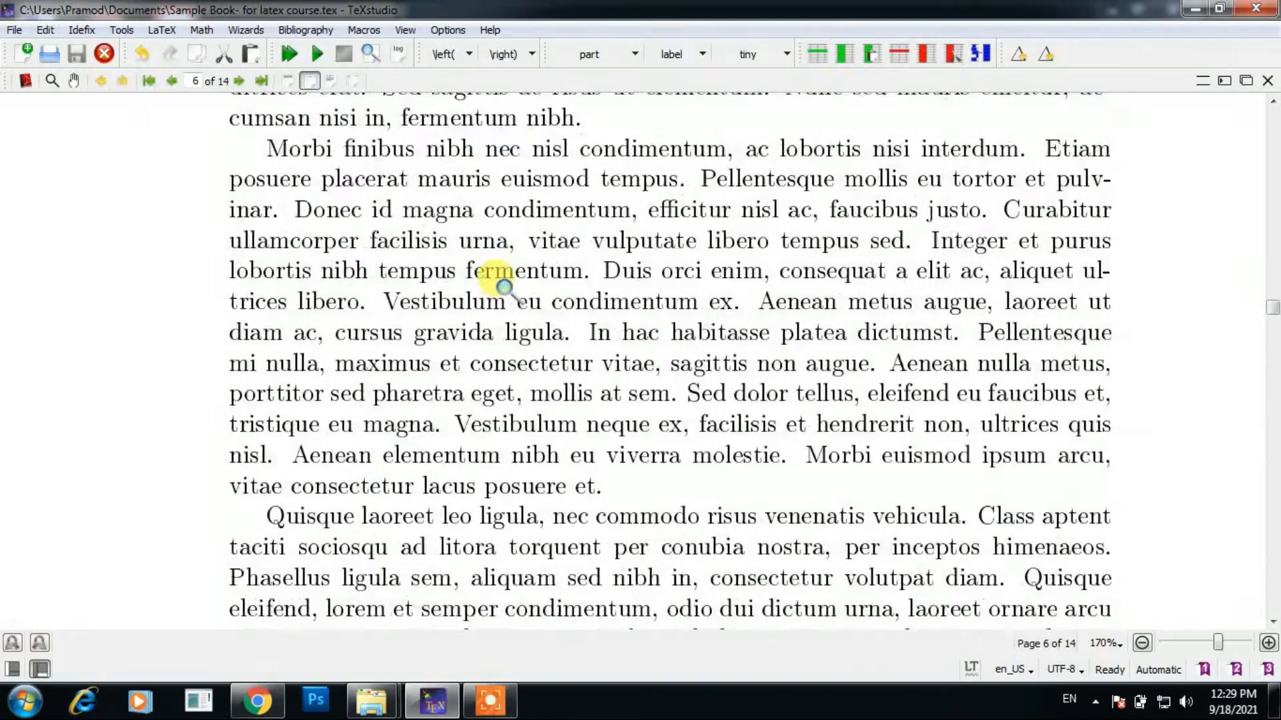
scroll(504, 286, "down", 12)
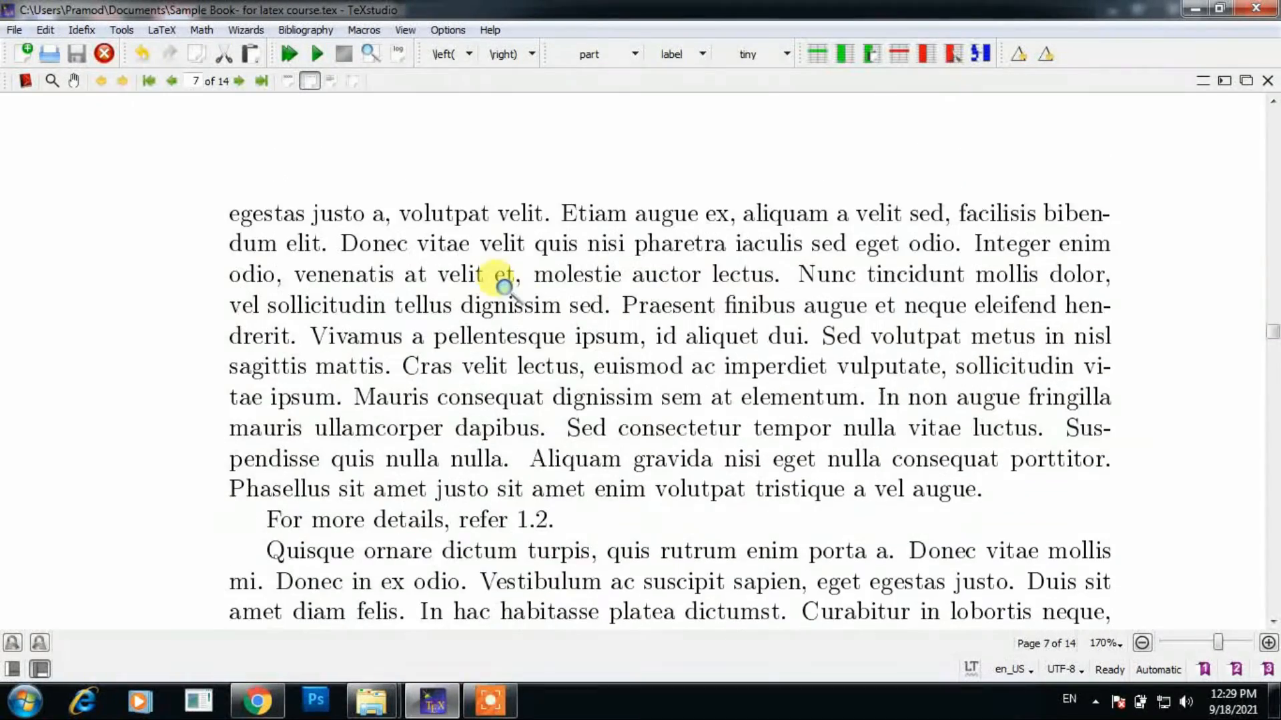
scroll(504, 285, "down", 4)
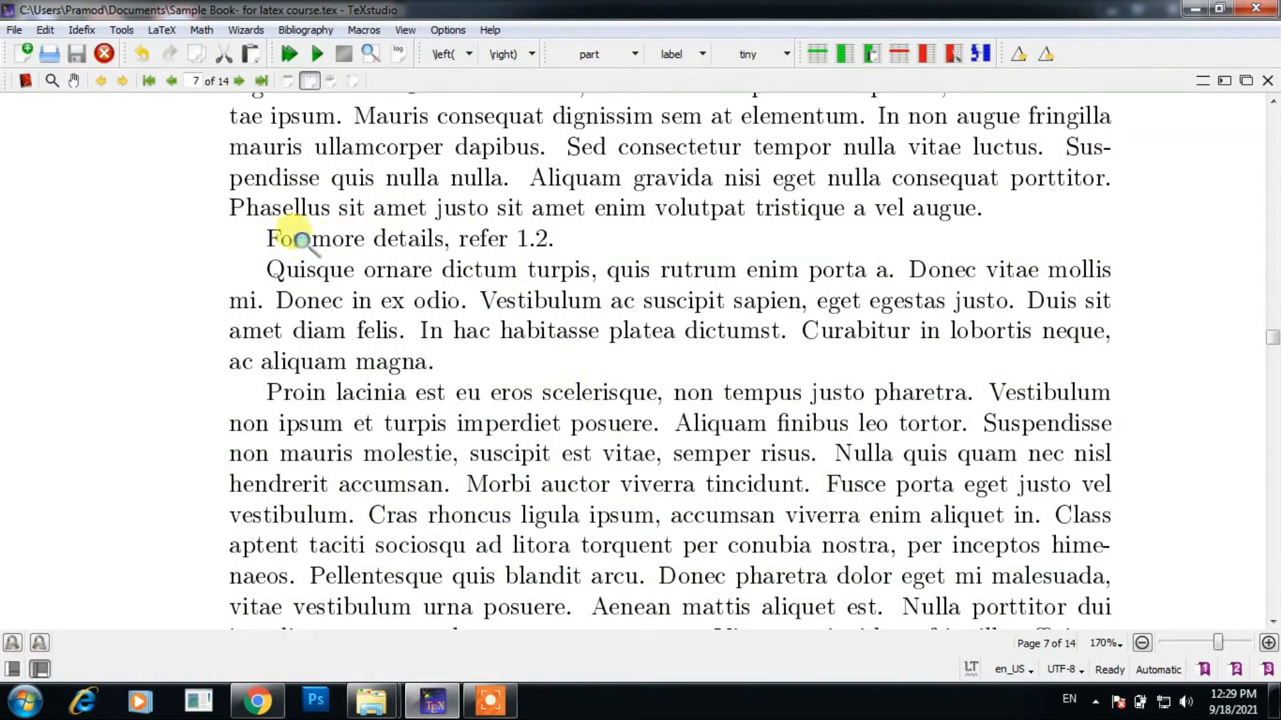
left_click_drag(281, 239, 536, 236)
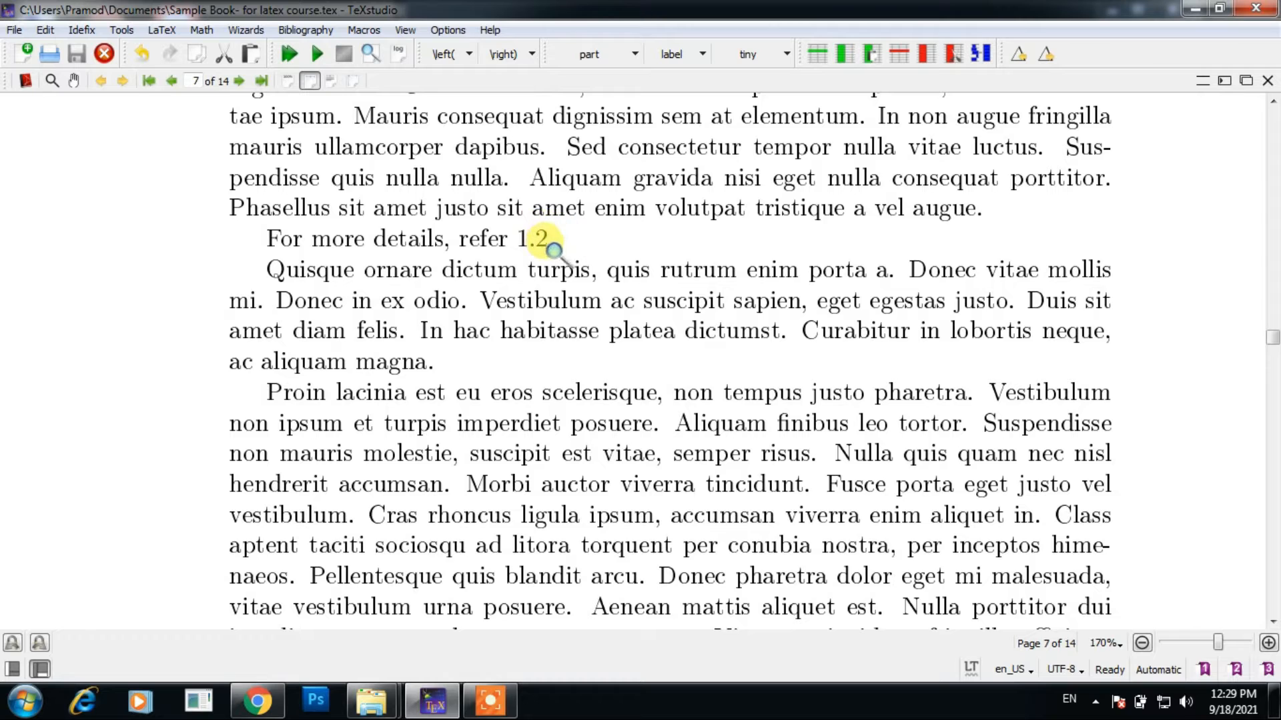
scroll(564, 255, "down", 5)
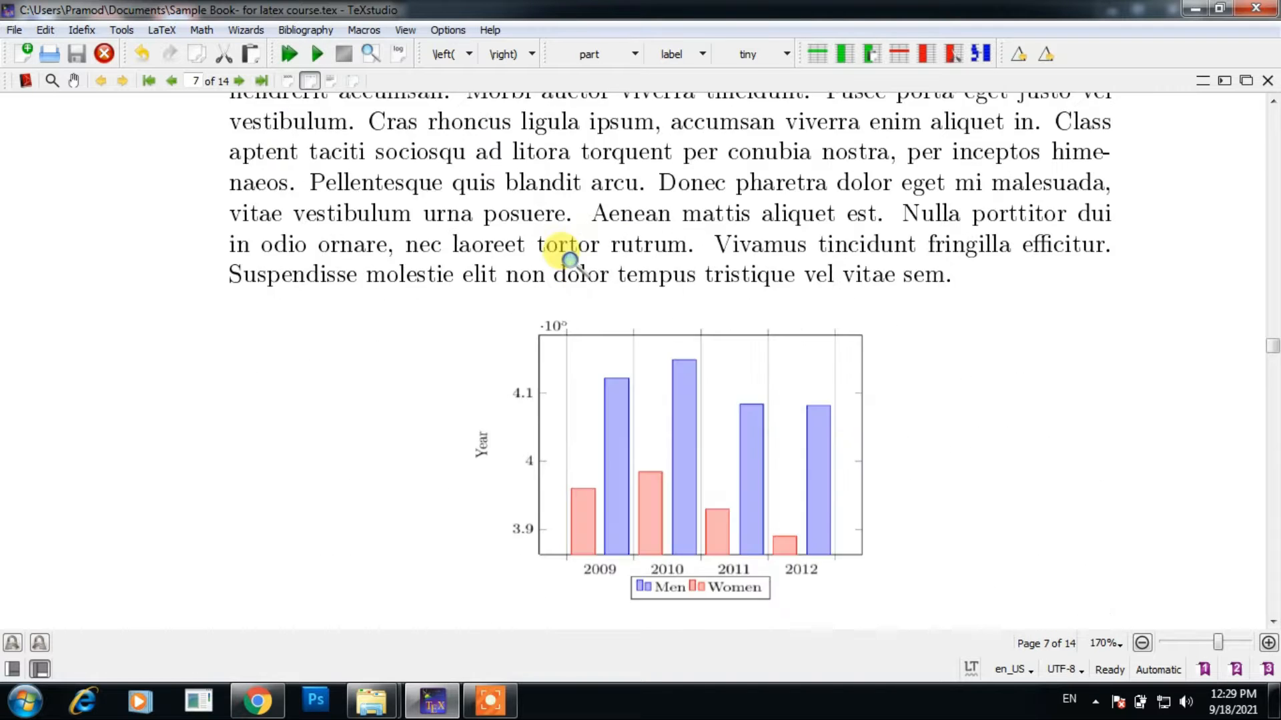
scroll(569, 267, "down", 8)
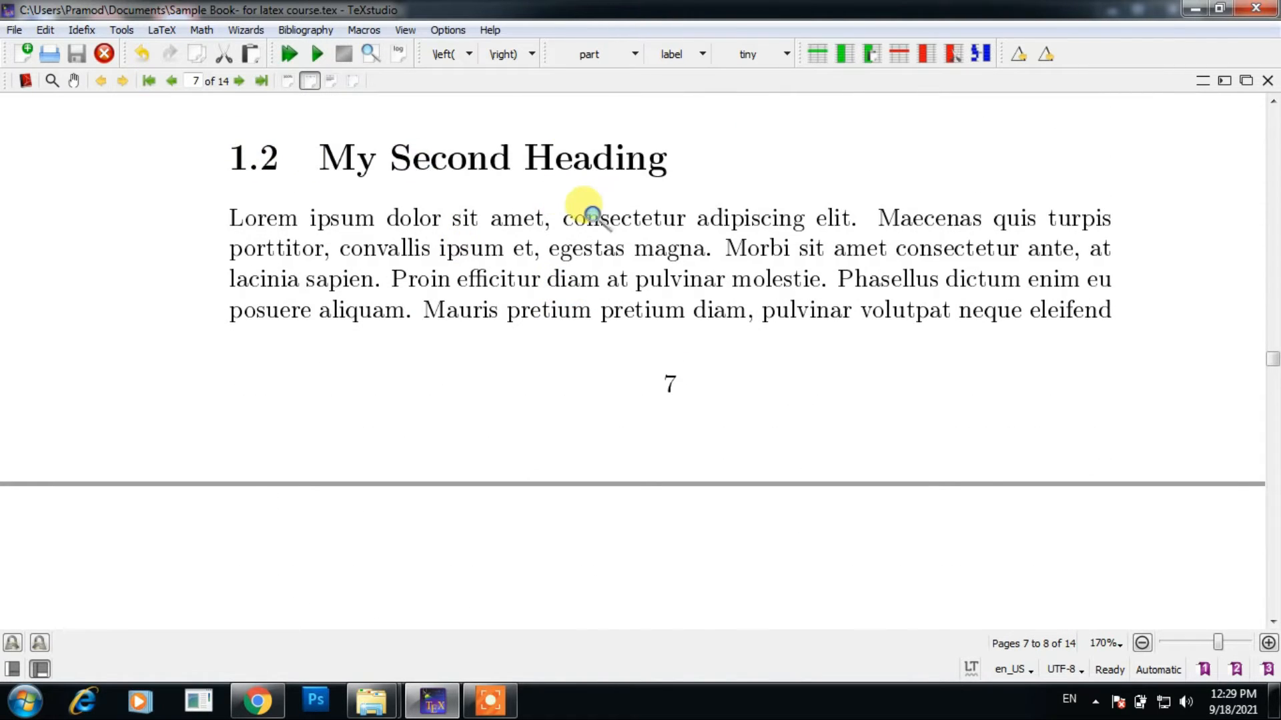
scroll(587, 214, "down", 6)
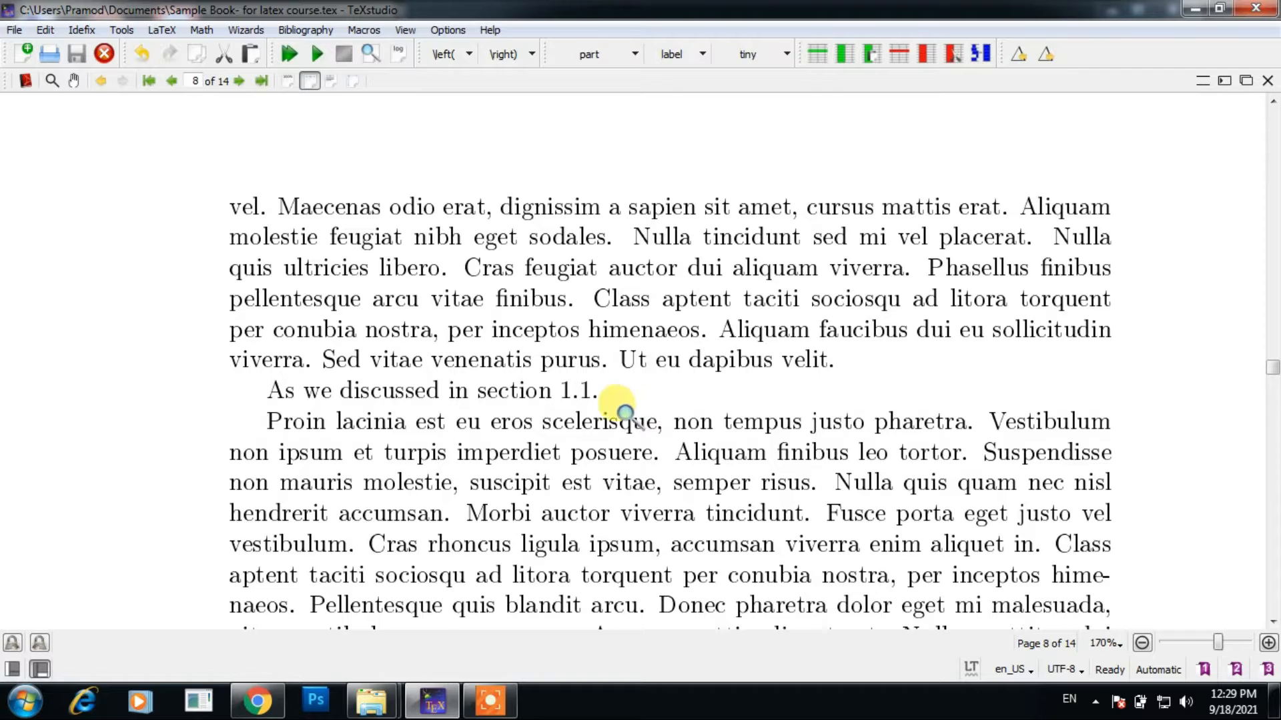
left_click(1225, 80)
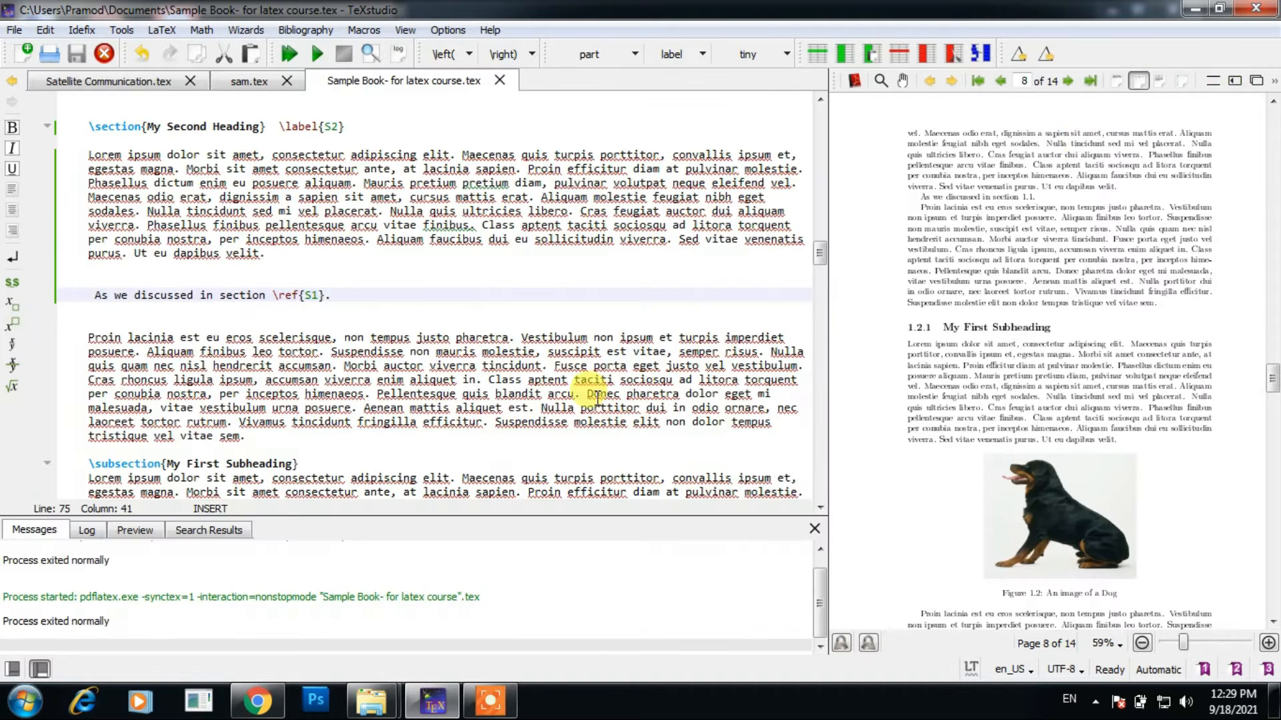
Add \label{SS2} after the "My Second Subheading" subsection command in the source.
scroll(311, 368, "down", 8)
scroll(311, 368, "down", 20)
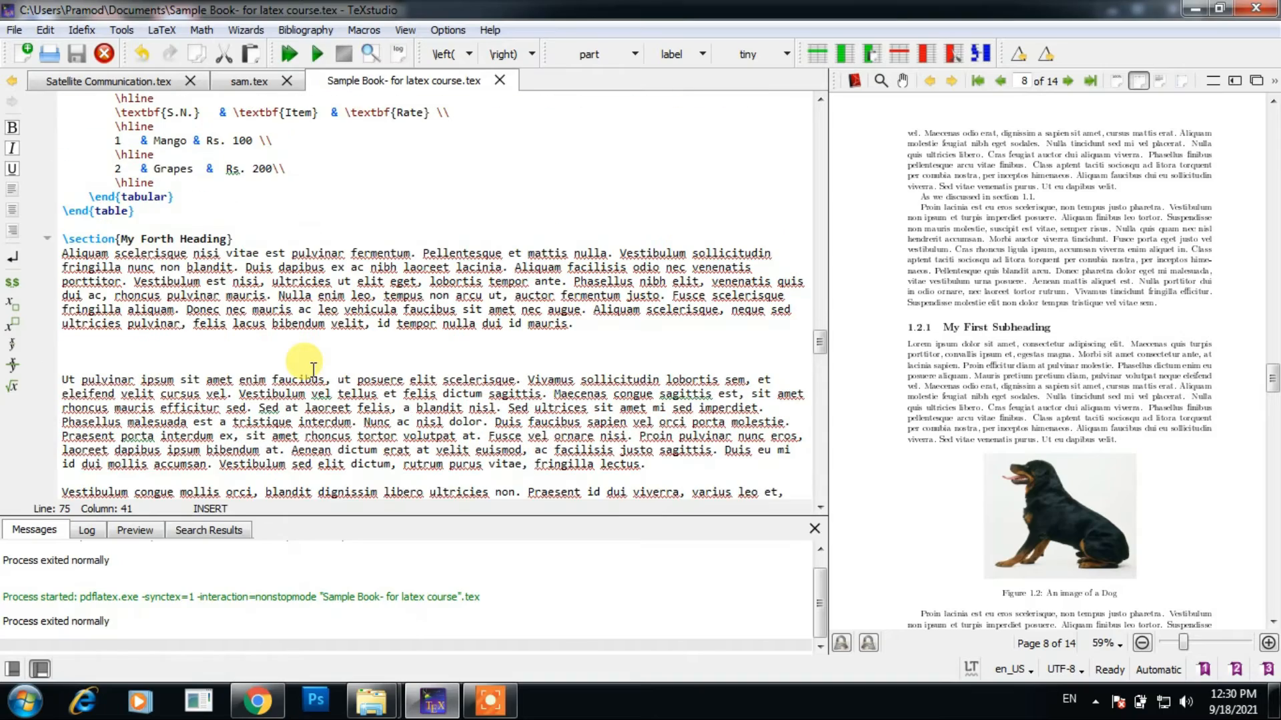
scroll(314, 368, "up", 15)
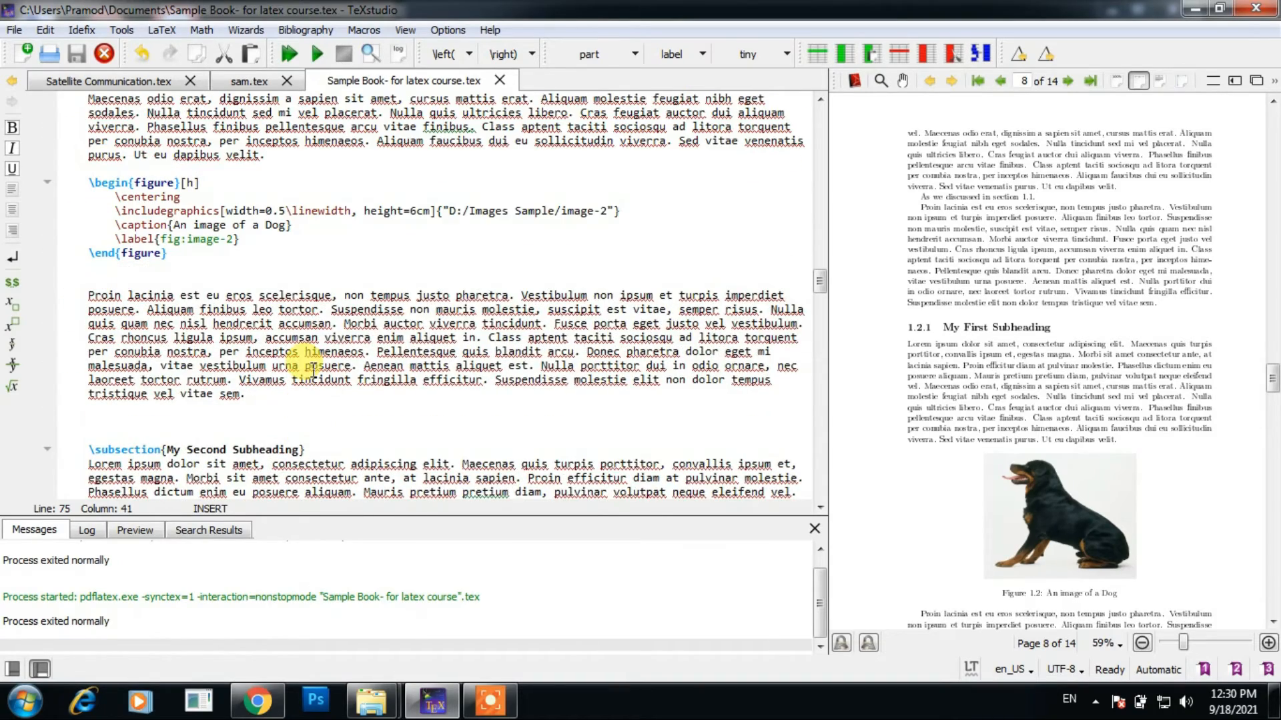
scroll(313, 368, "down", 2)
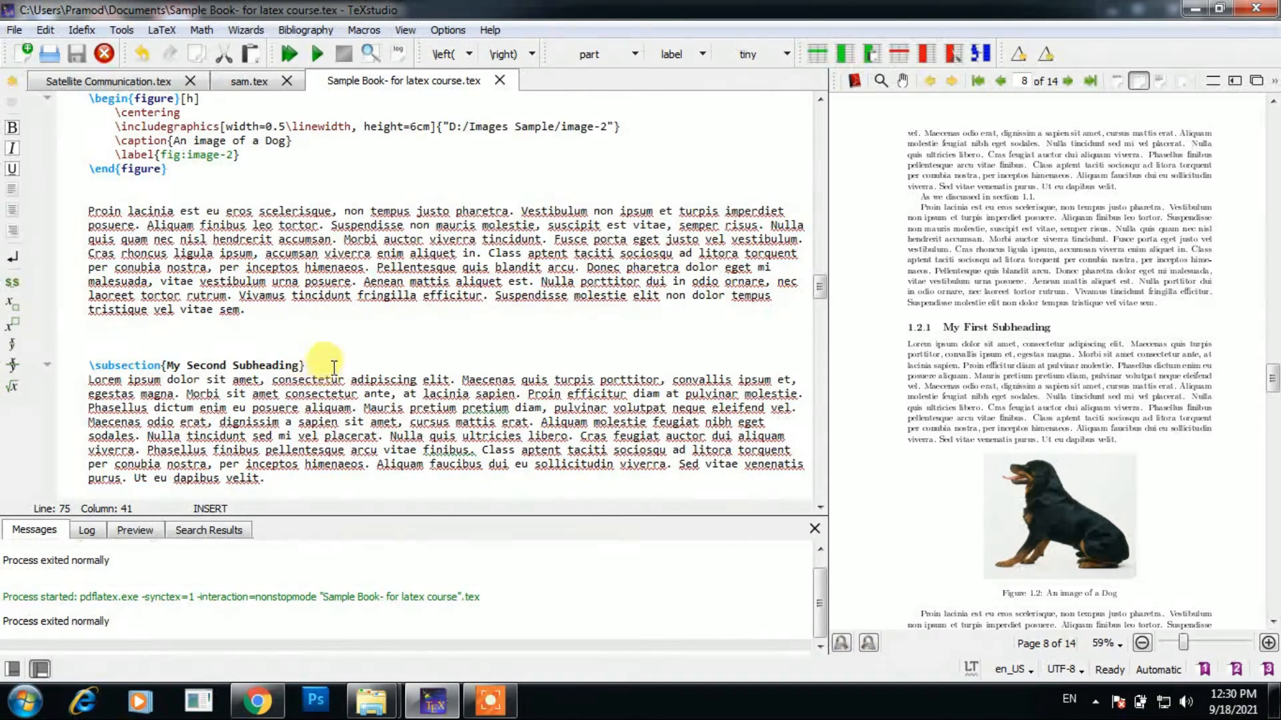
left_click(329, 363)
type("\\")
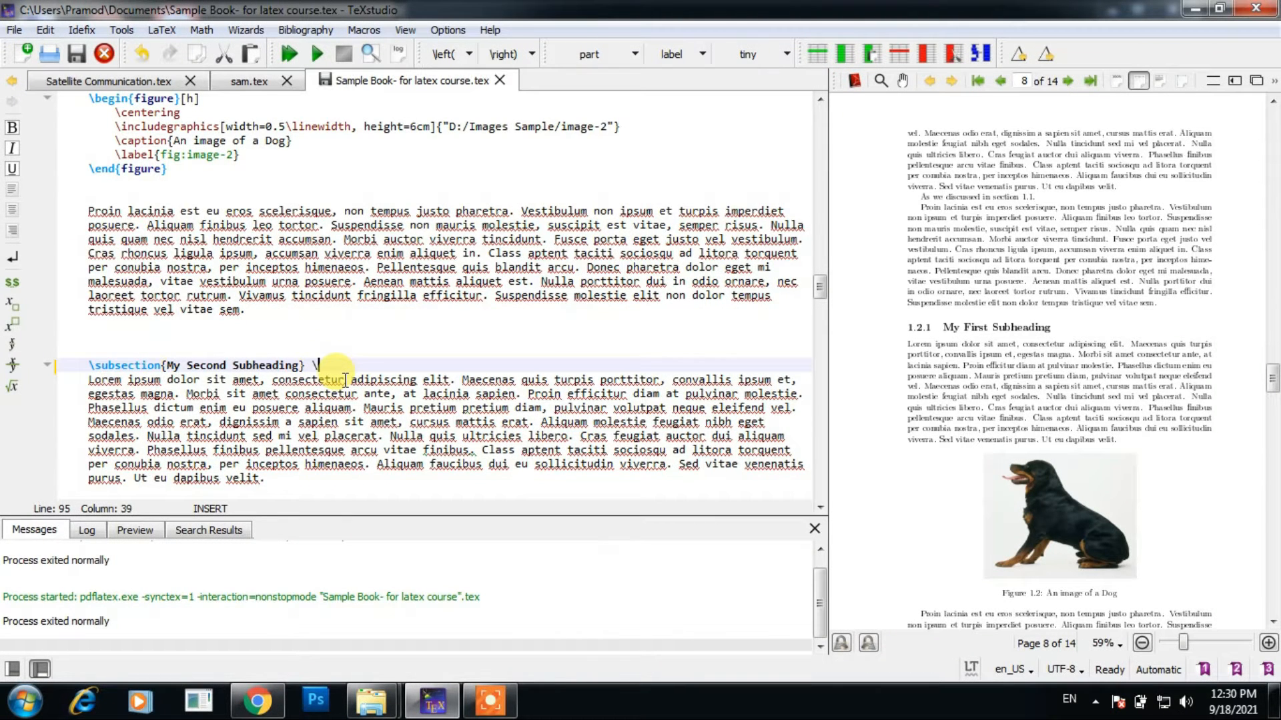
type("labe")
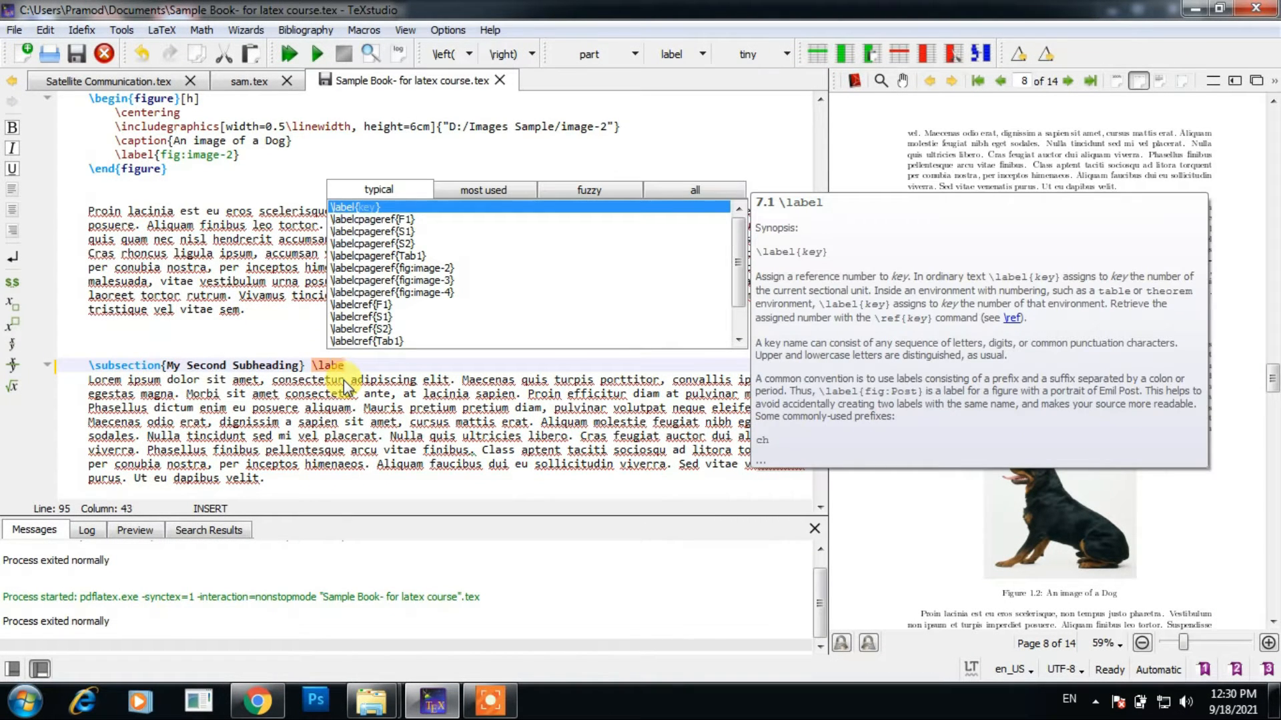
key("Return")
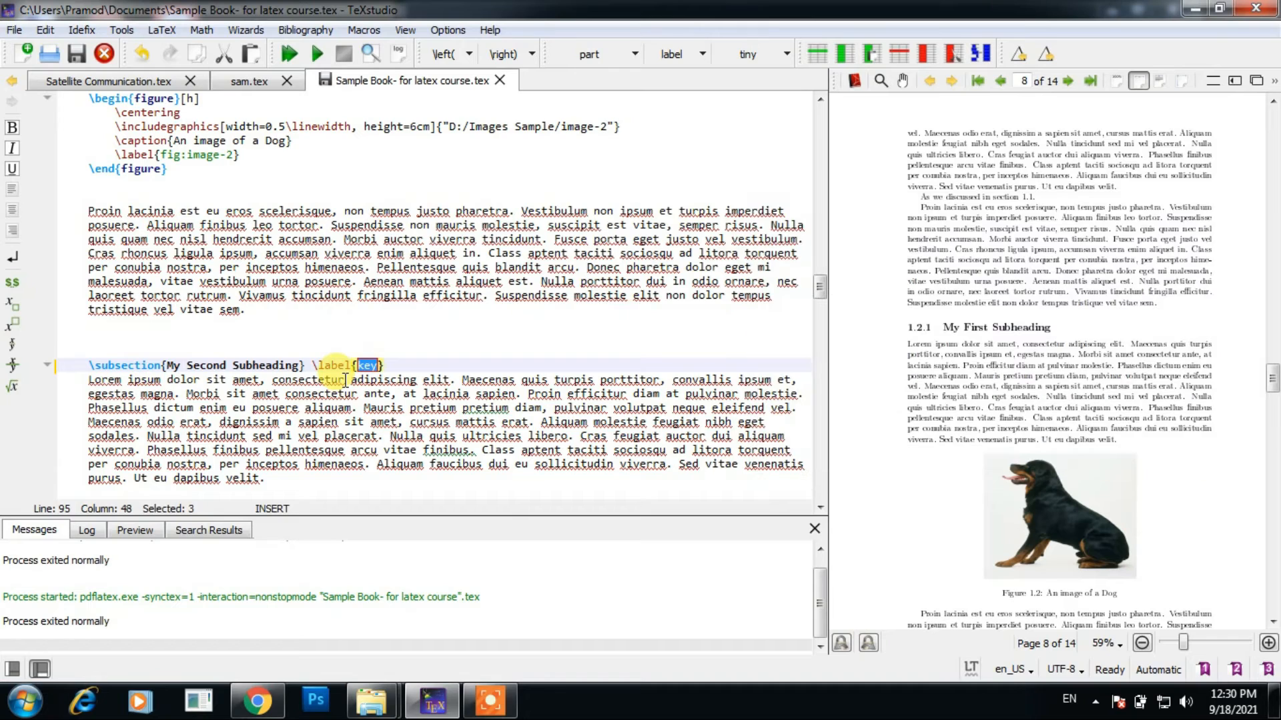
type("SS2")
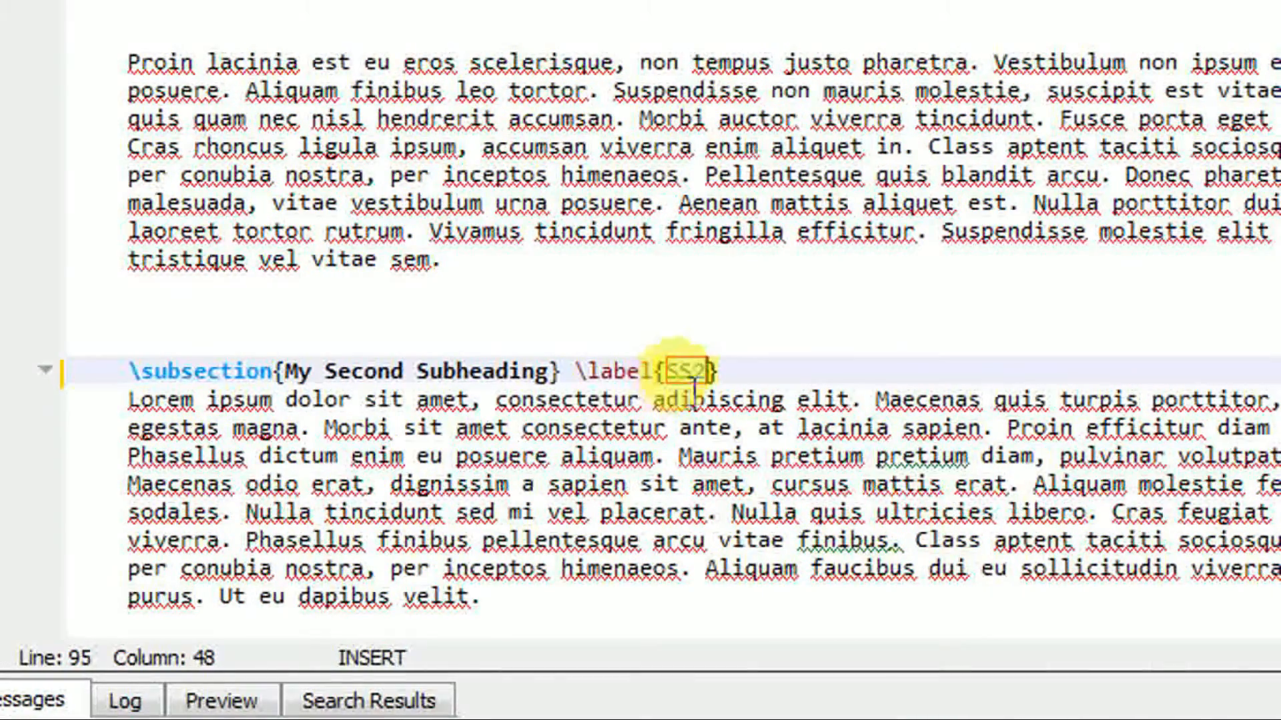
left_click(707, 371)
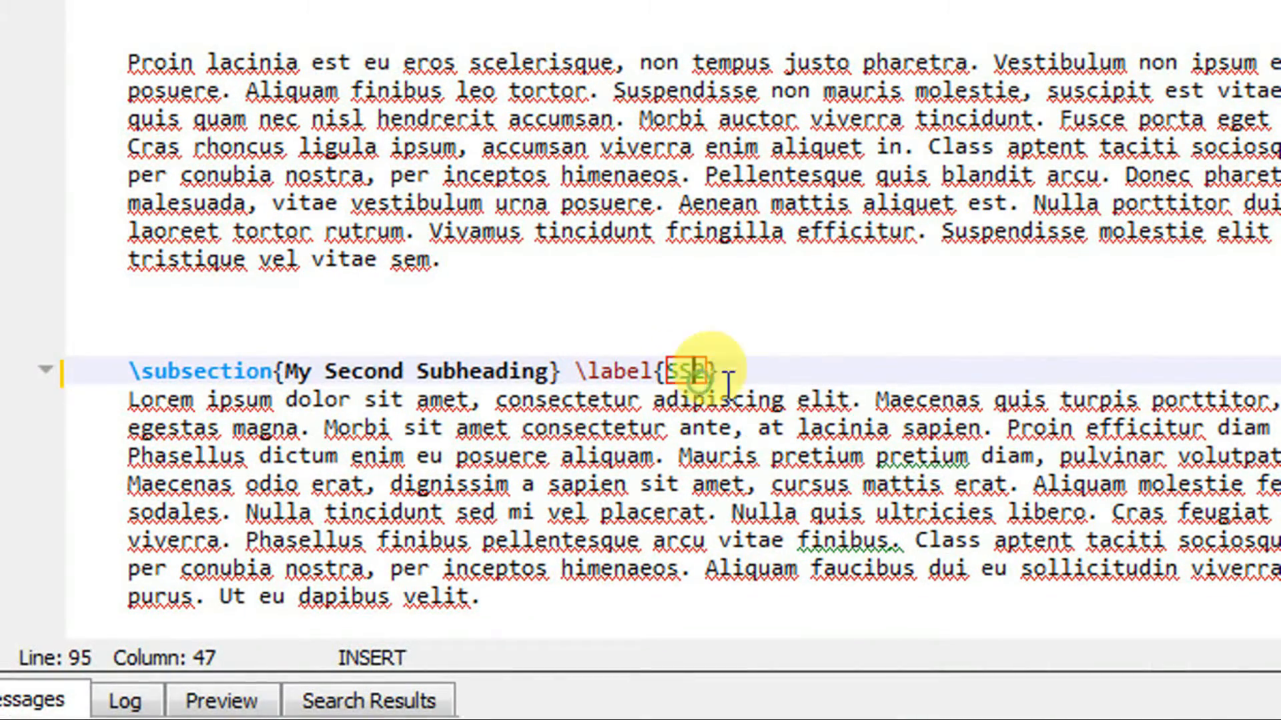
Start a new paragraph below the text ending "tristique vel vitae sem." just above "My Second Subheading".
left_click(511, 264)
scroll(510, 264, "up", 6)
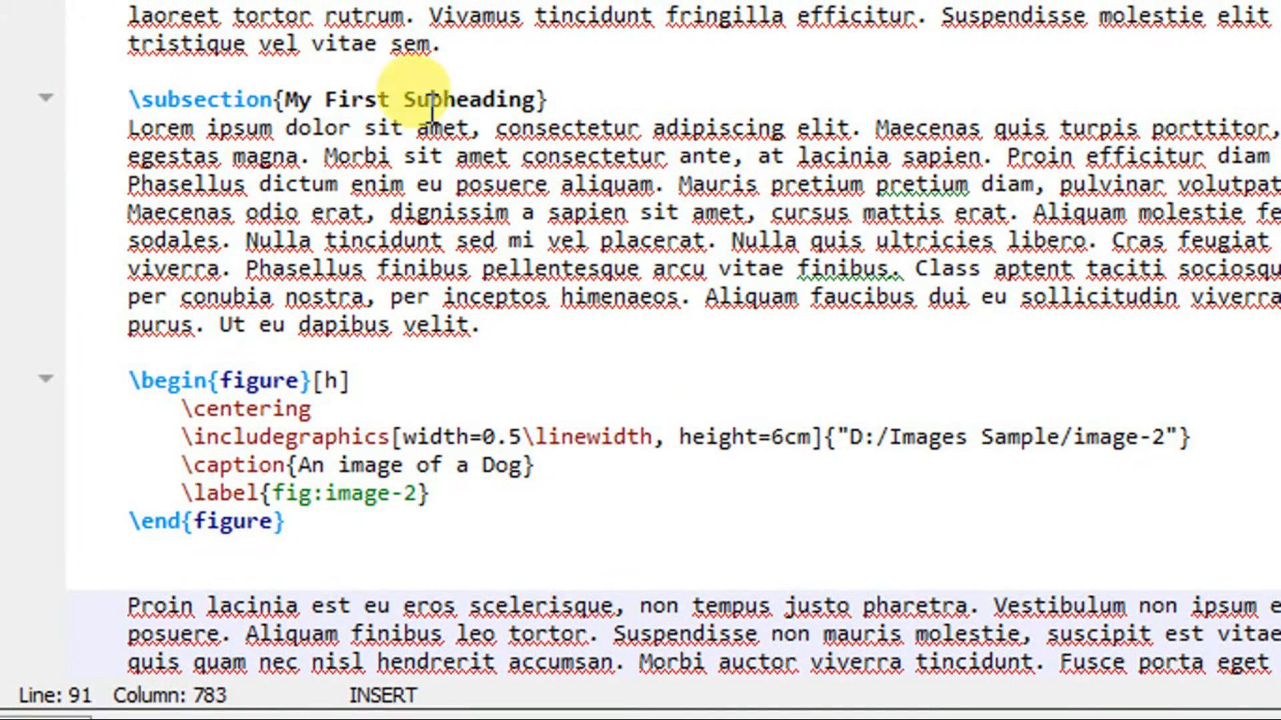
scroll(496, 144, "down", 6)
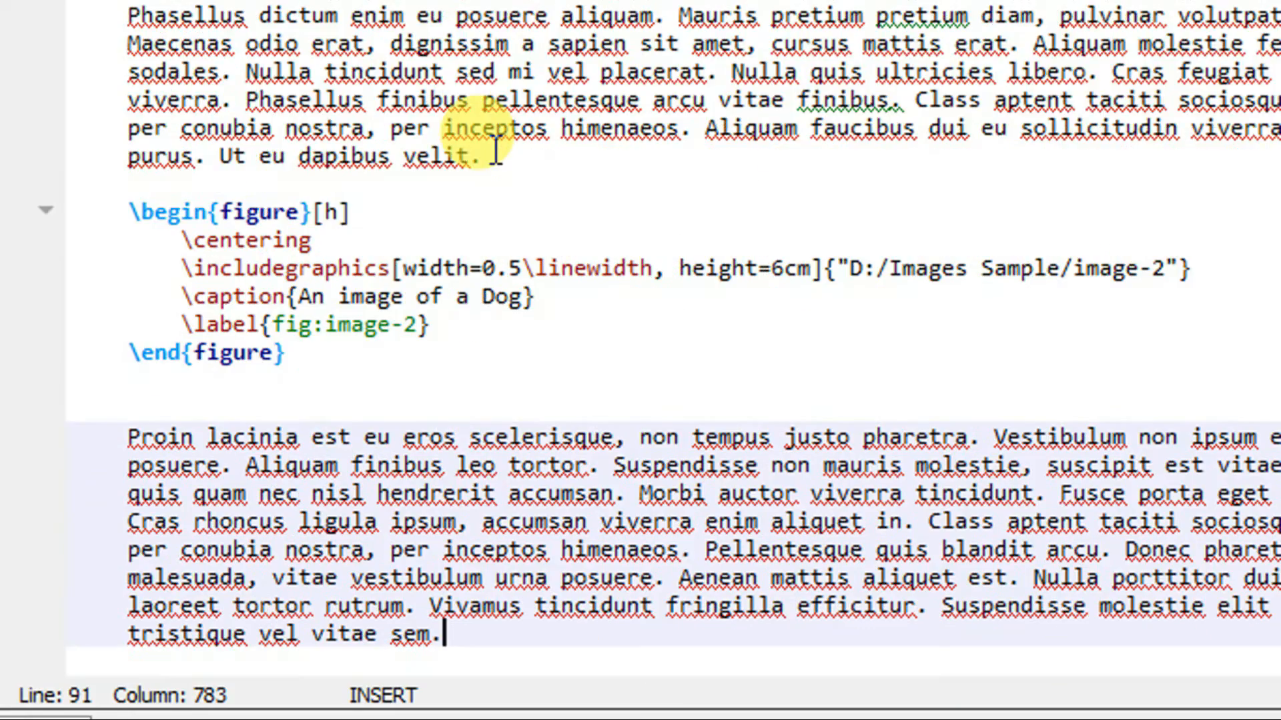
key("Return")
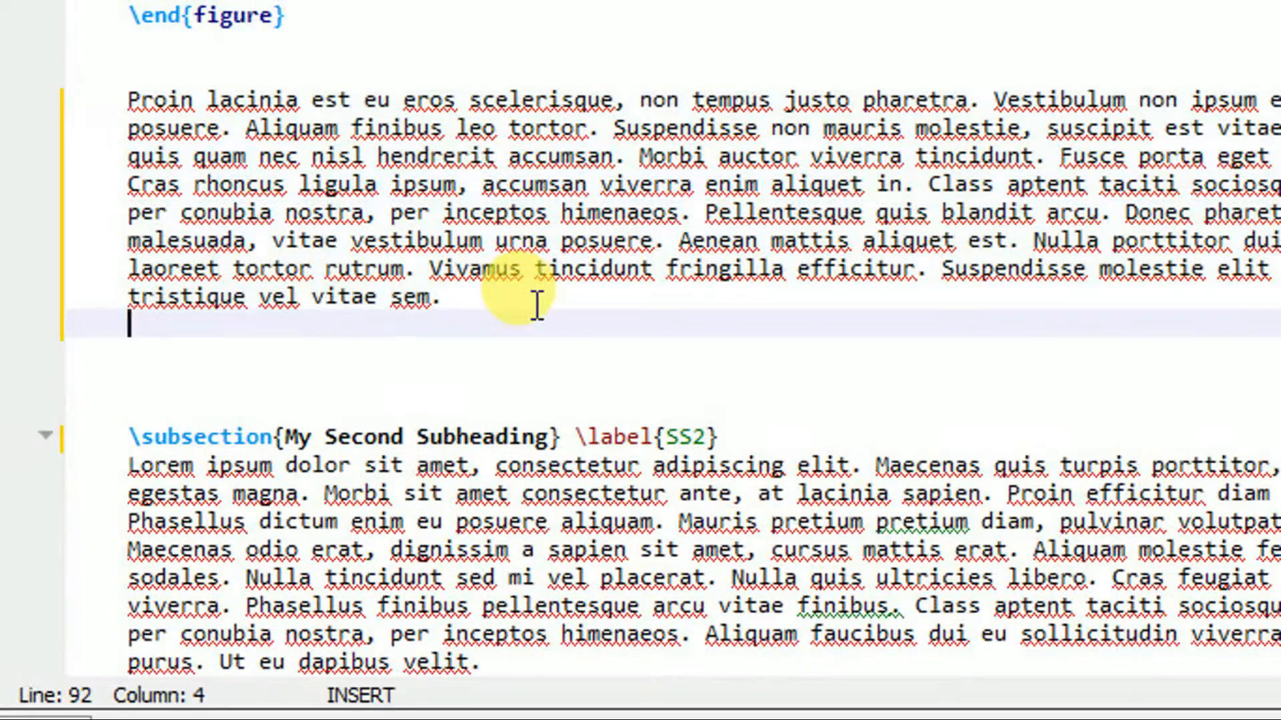
key("Return")
type("\\")
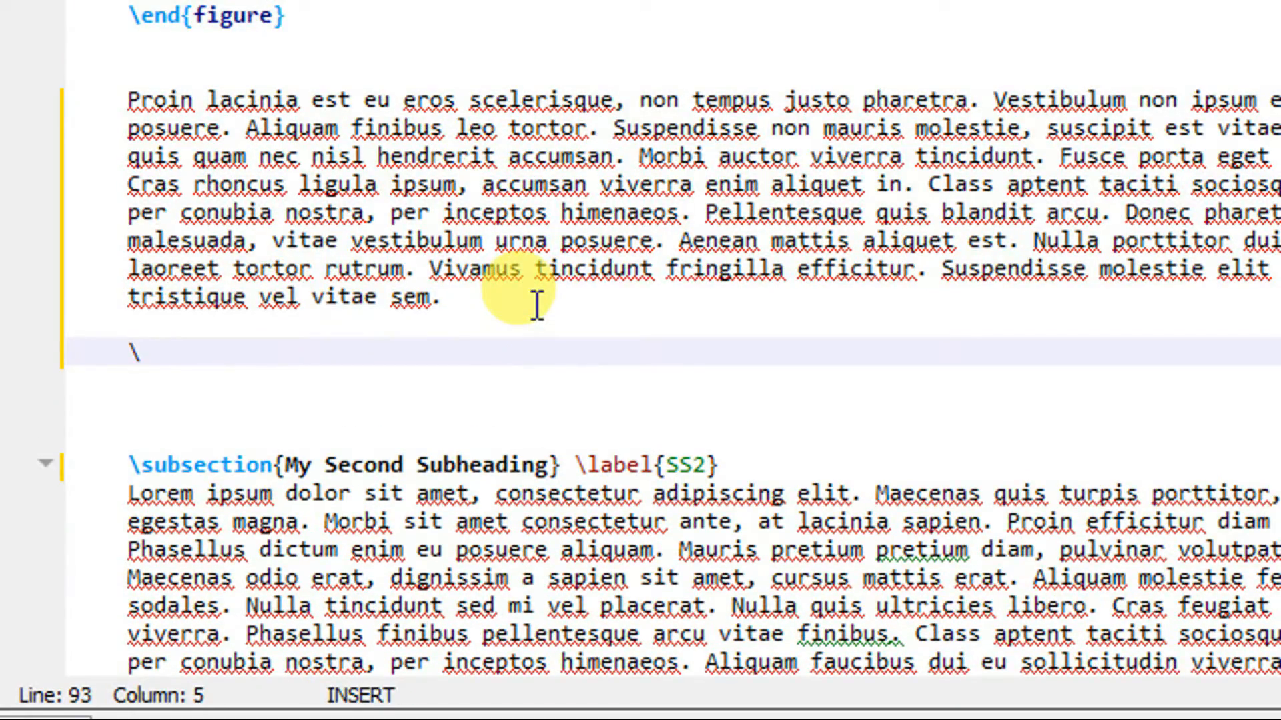
type("refer")
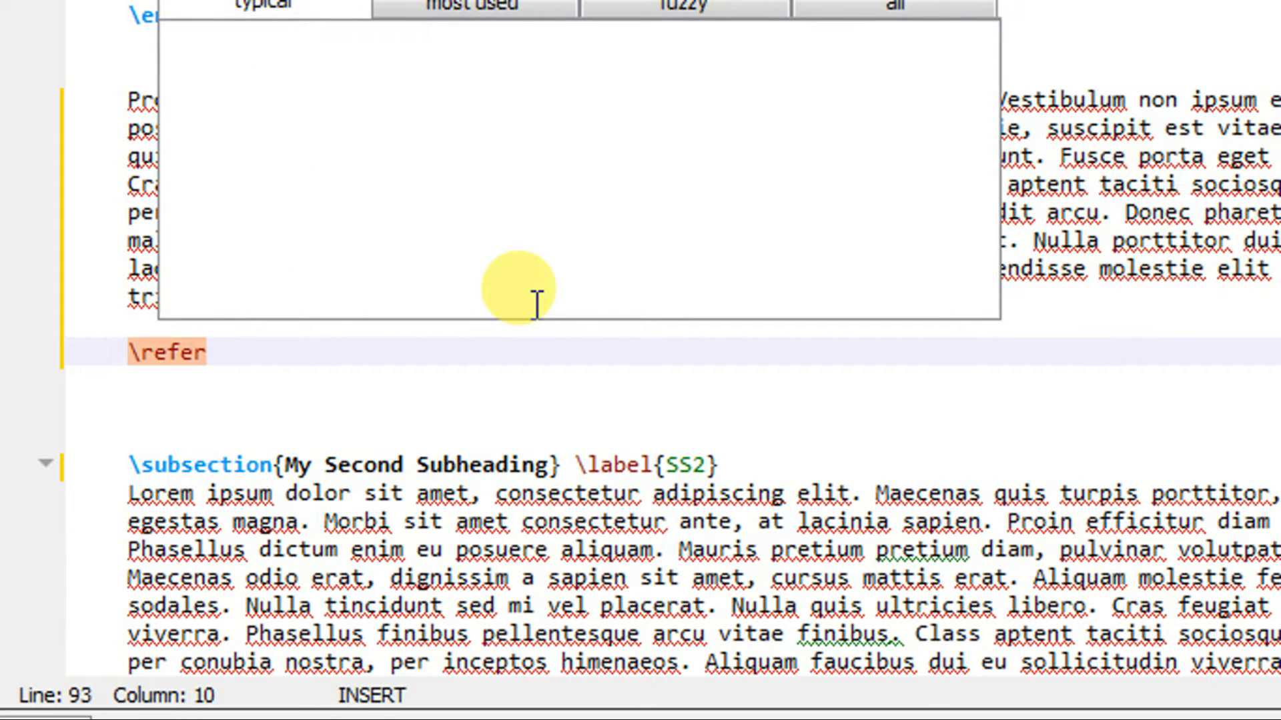
key("BackSpace")
key("BackSpace")
key("BackSpace")
key("BackSpace")
key("BackSpace")
key("BackSpace")
Write "Refer subheading \ref{SS2}." as the new paragraph above "My Second Subheading".
type("Refer")
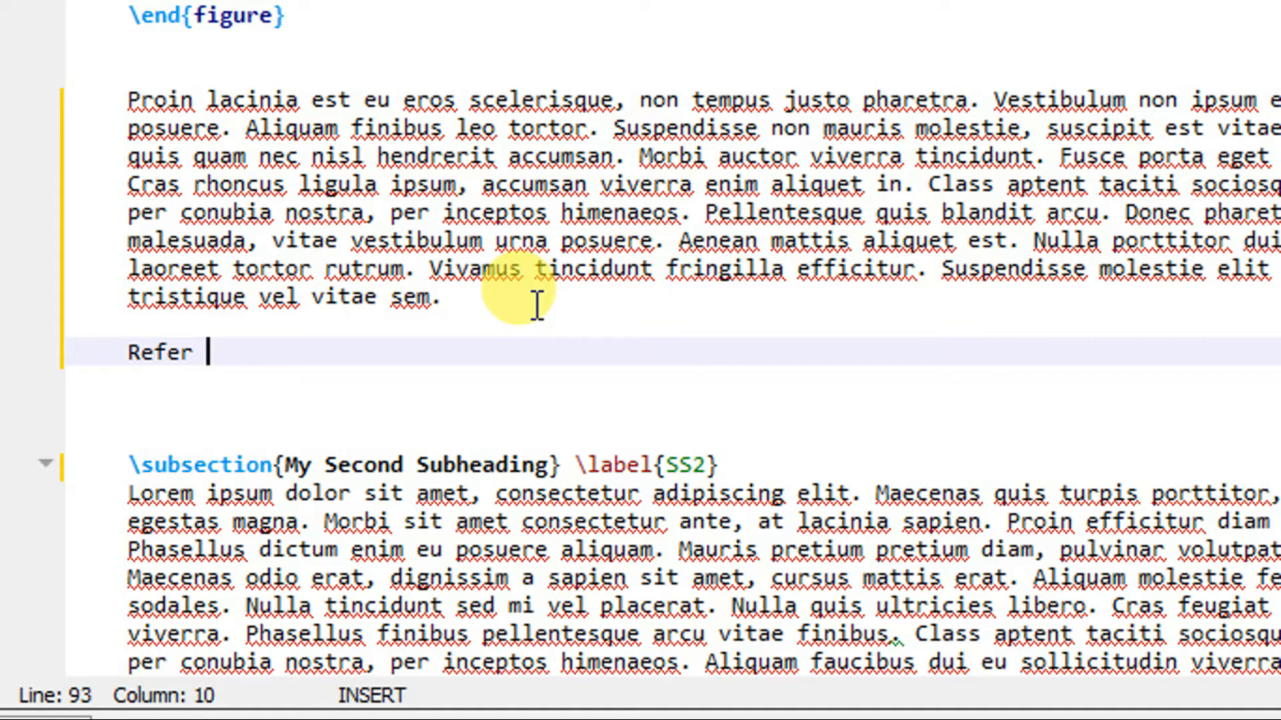
type(" subs")
key("BackSpace")
type("he")
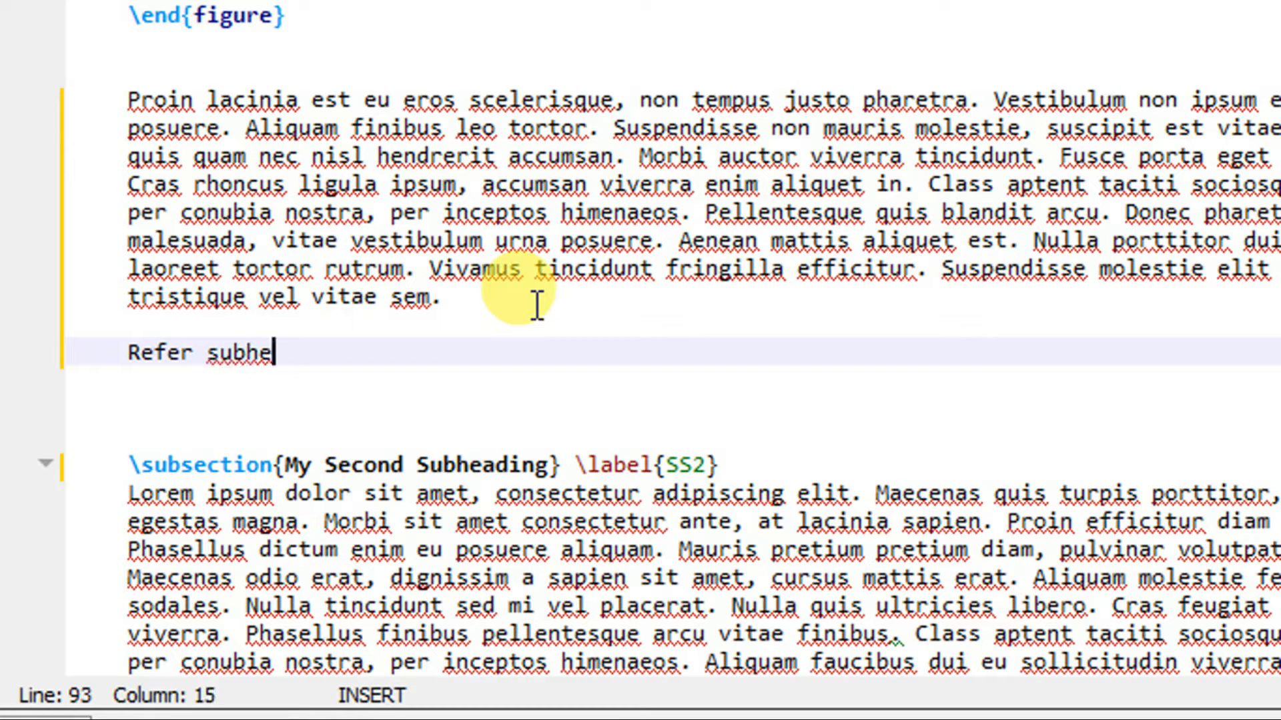
type("ading \\ref")
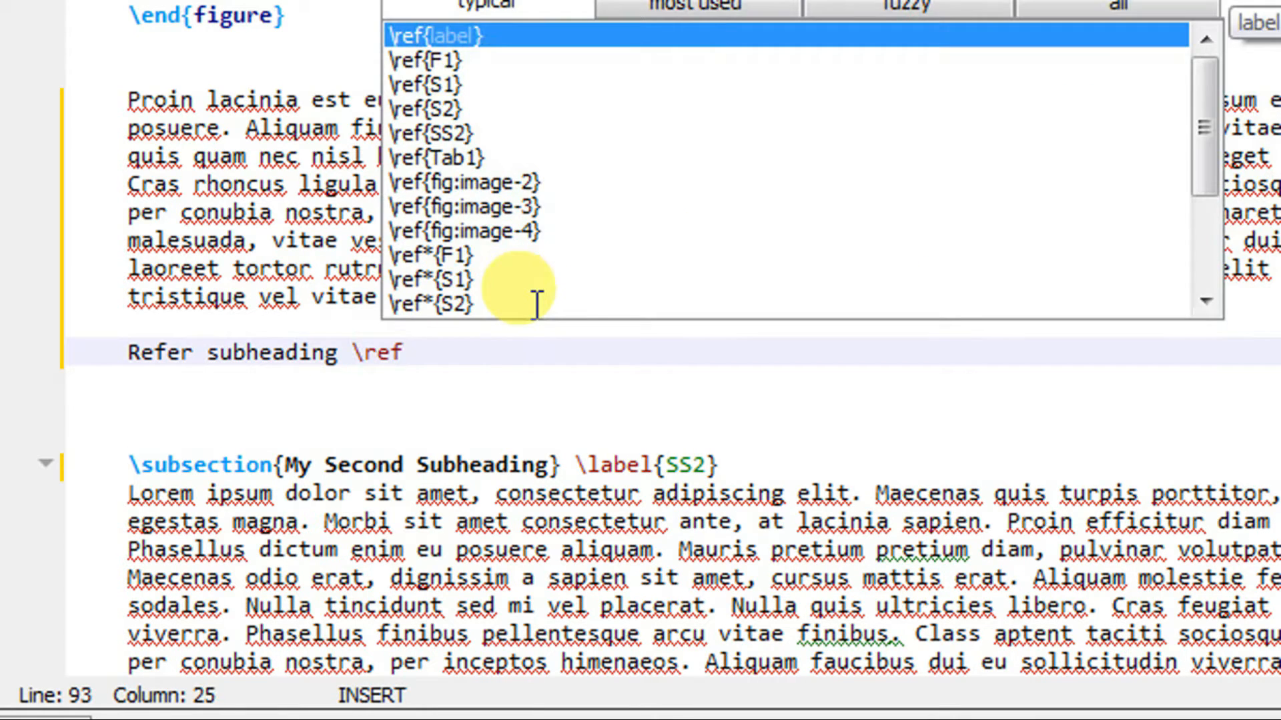
key("Return")
type("SS")
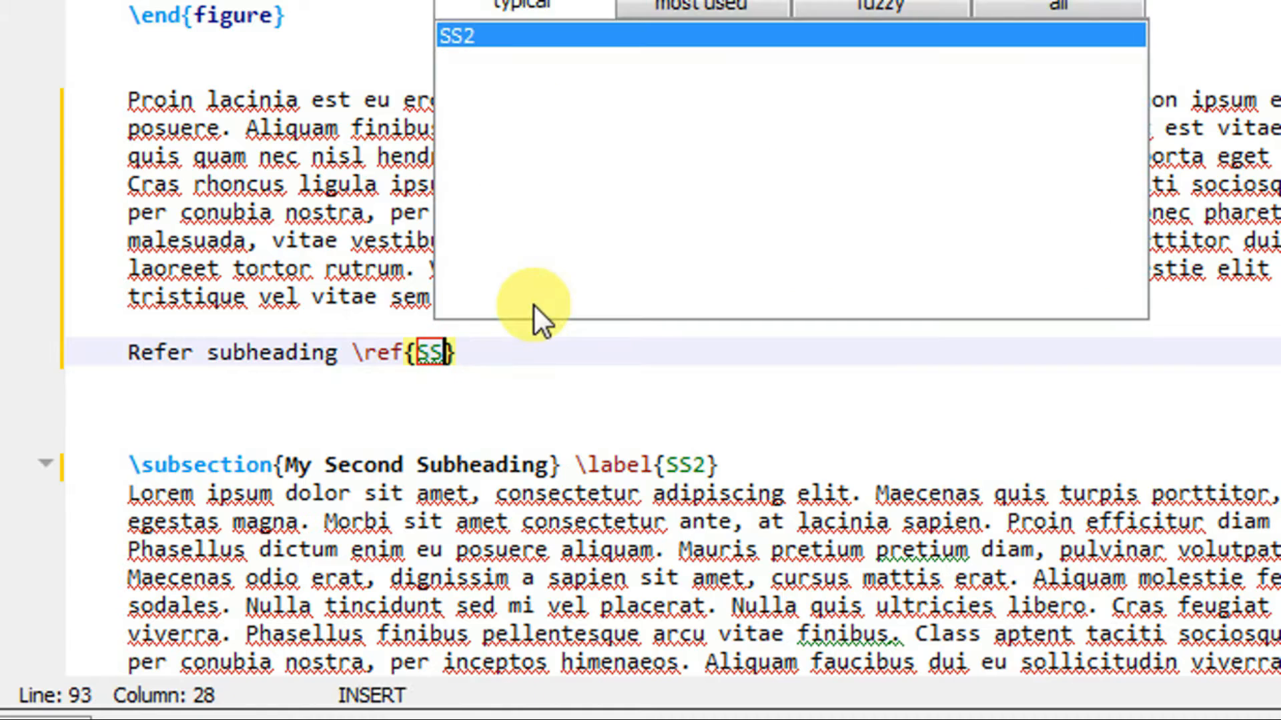
type("2")
key("Return")
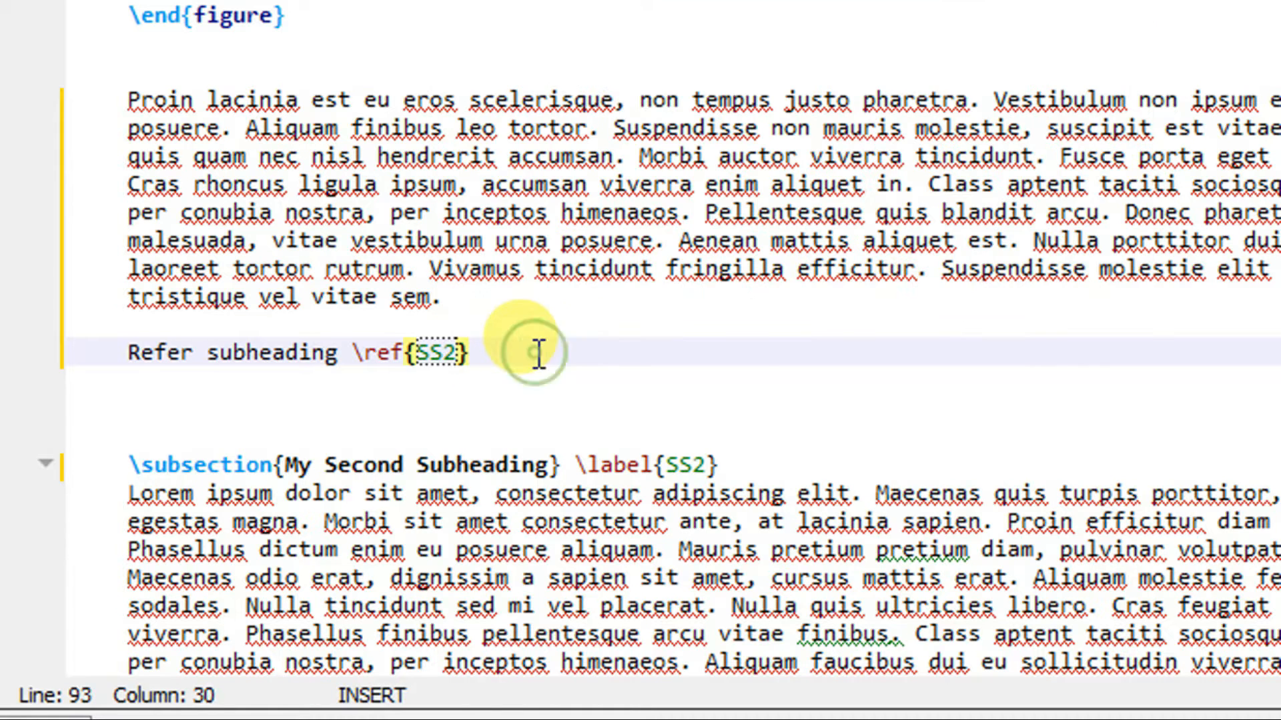
type(".")
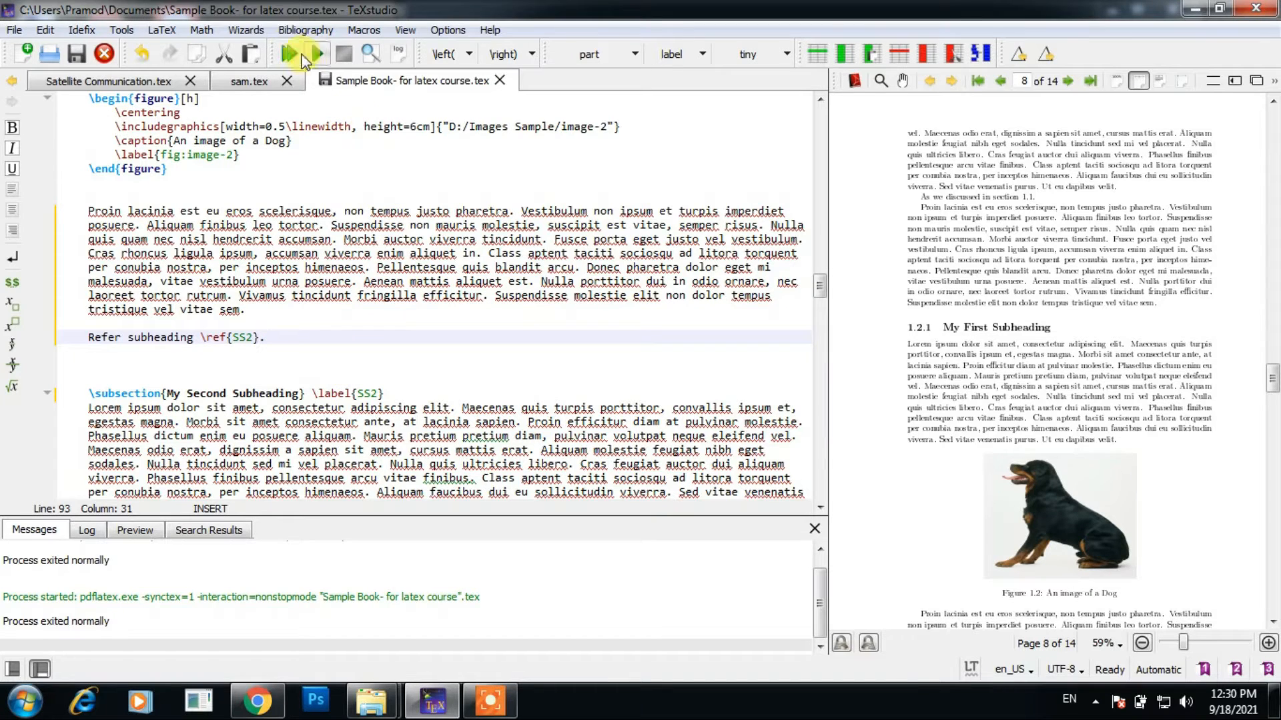
Build the book and inspect the new subheading reference beside "My Second Subheading" in the enlarged PDF.
left_click(288, 53)
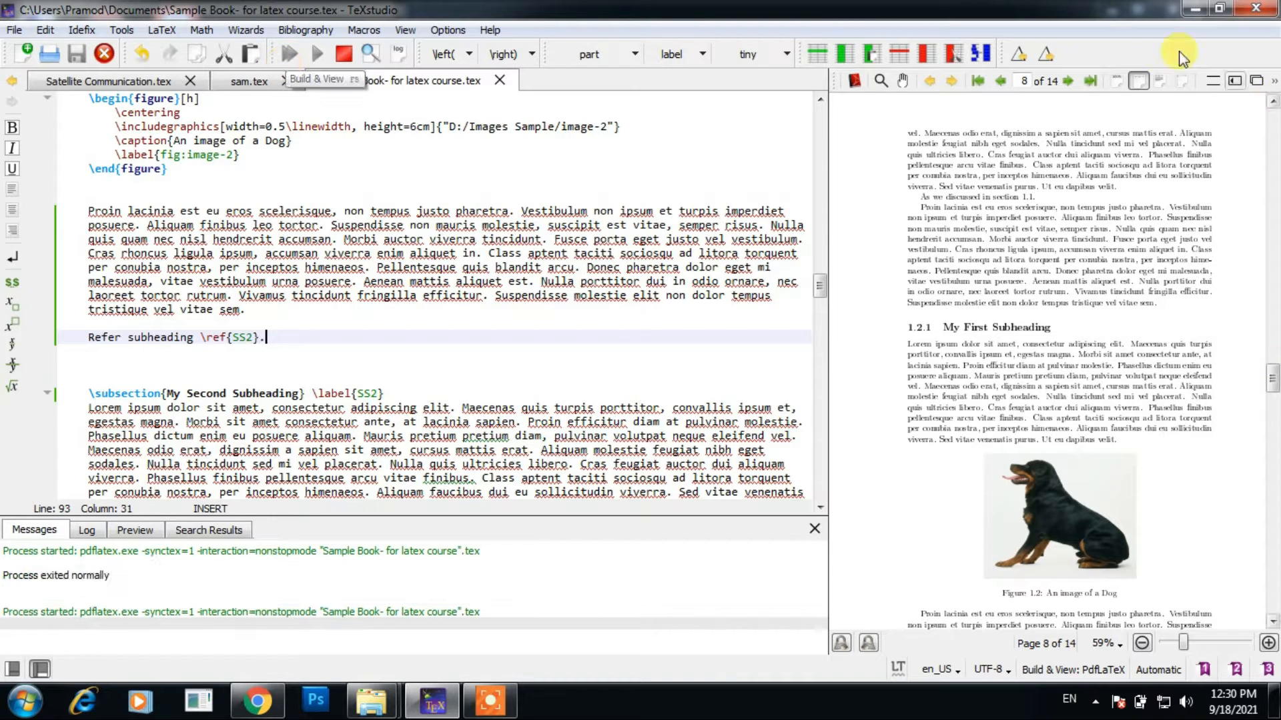
left_click(1235, 81)
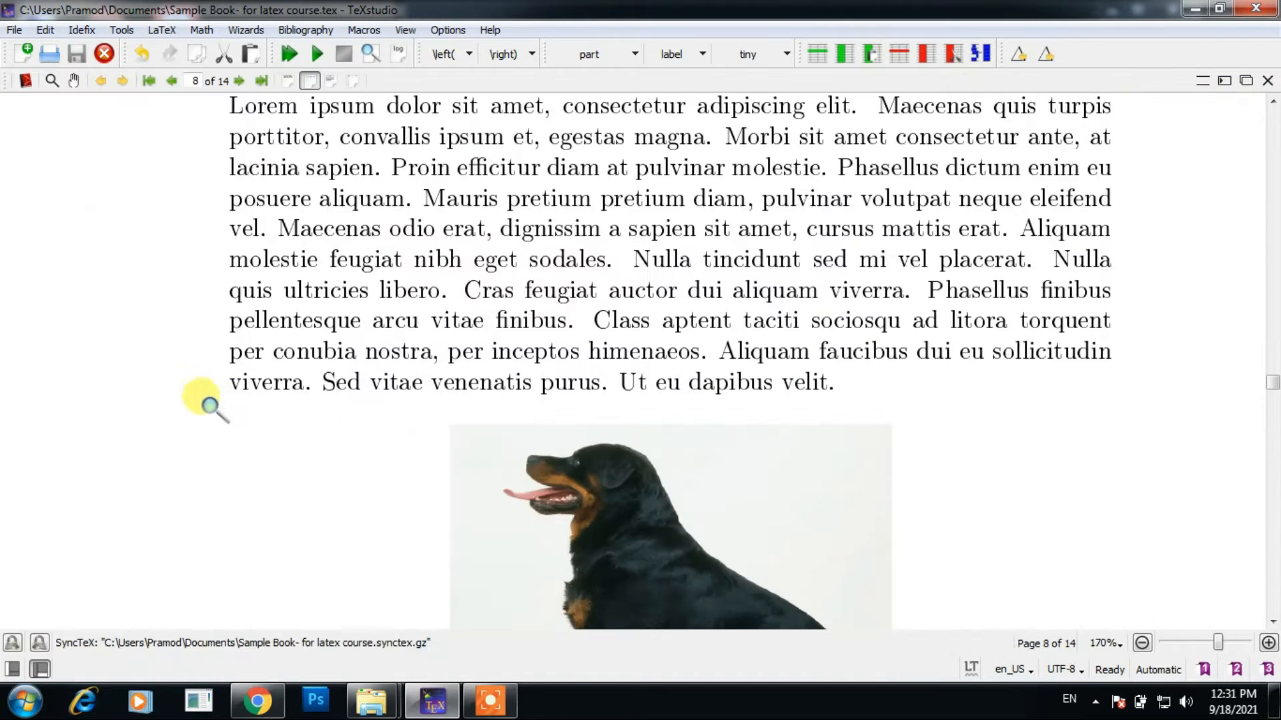
scroll(768, 420, "down", 15)
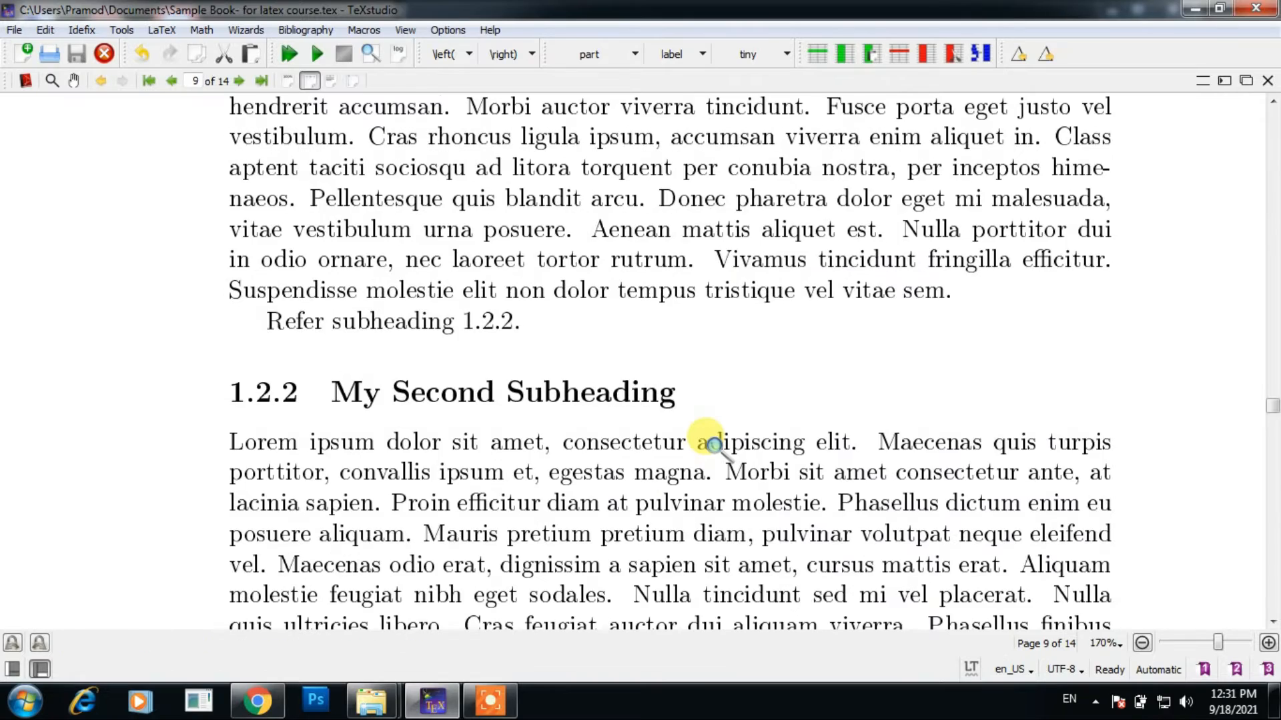
scroll(712, 444, "down", 3)
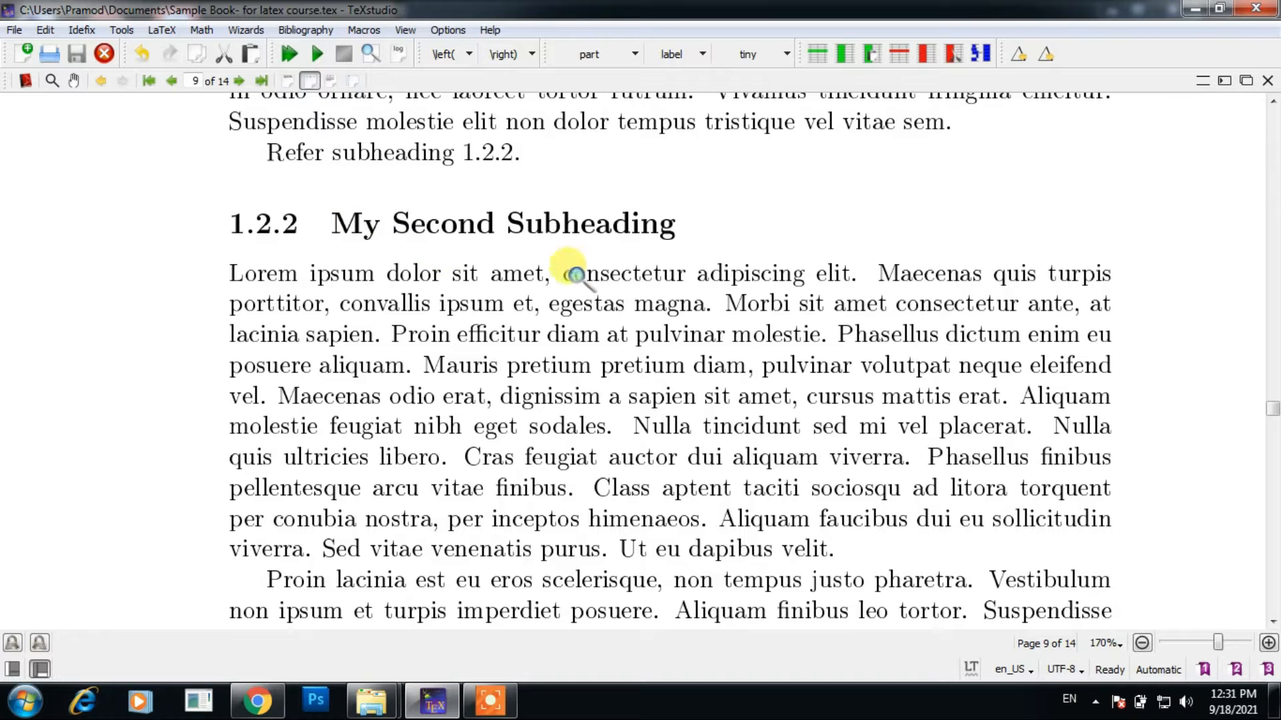
Compare the "Refer subheading" line with the "My Second Subheading" number in the PDF, and dismiss the Windows color scheme prompt.
scroll(574, 273, "up", 3)
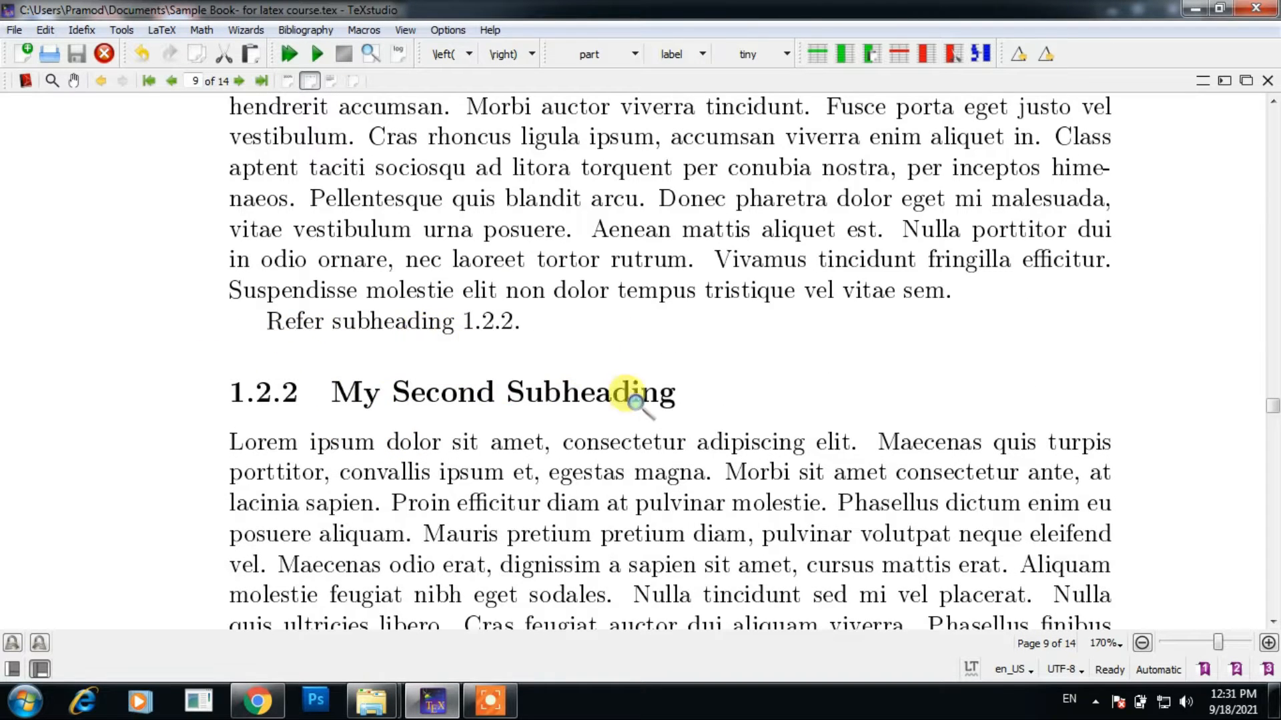
left_click(478, 317)
left_click(458, 310)
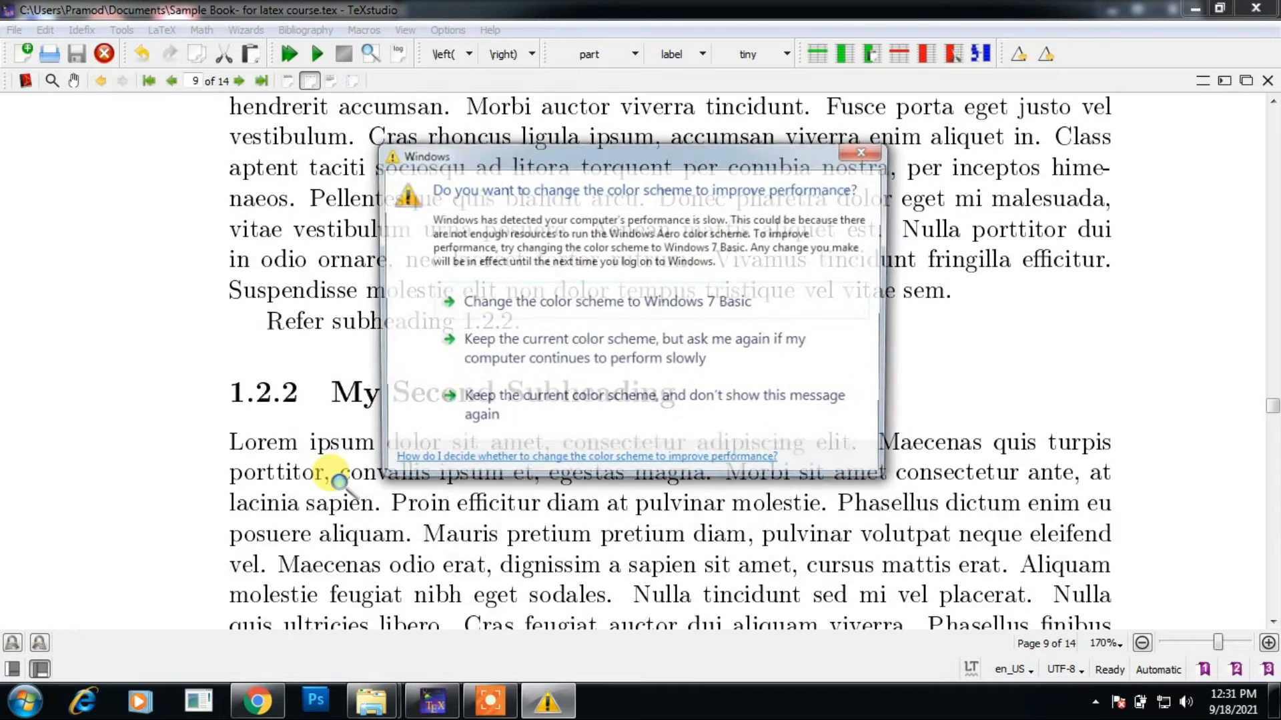
left_click(866, 151)
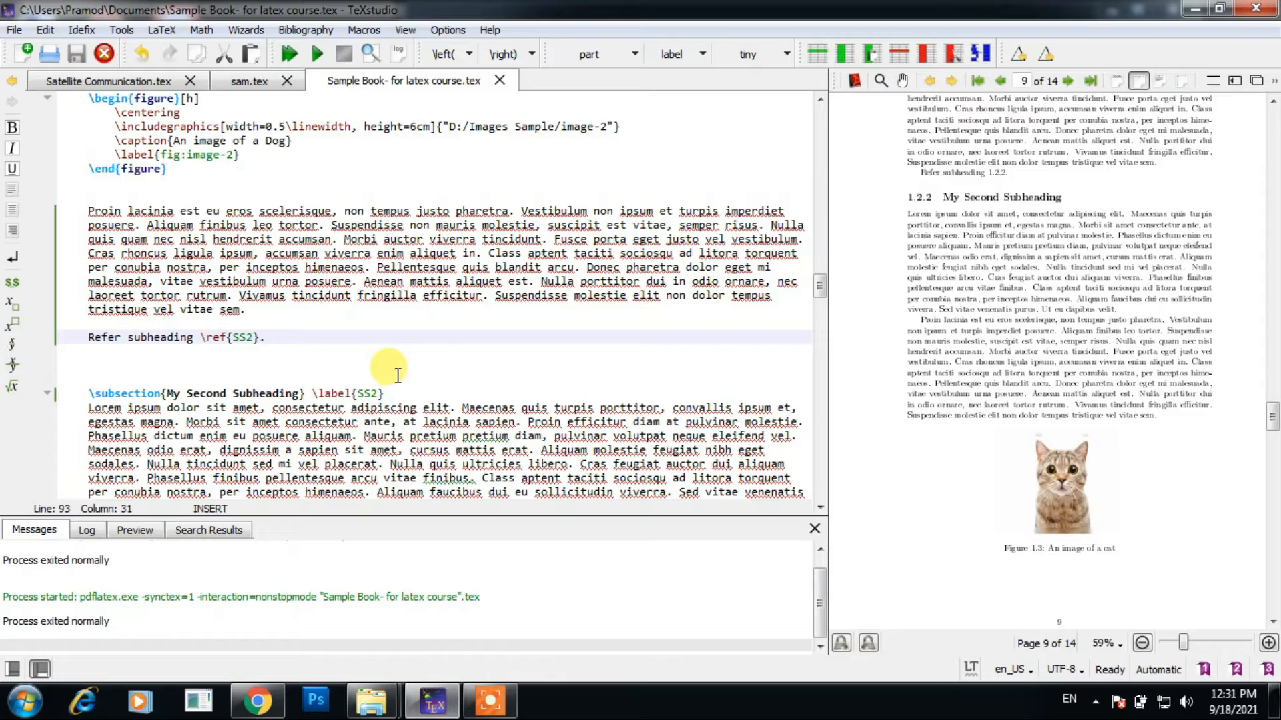
Examine the "For more details, refer" and "As we discussed in section" references against their headings in the enlarged PDF.
left_click(1234, 81)
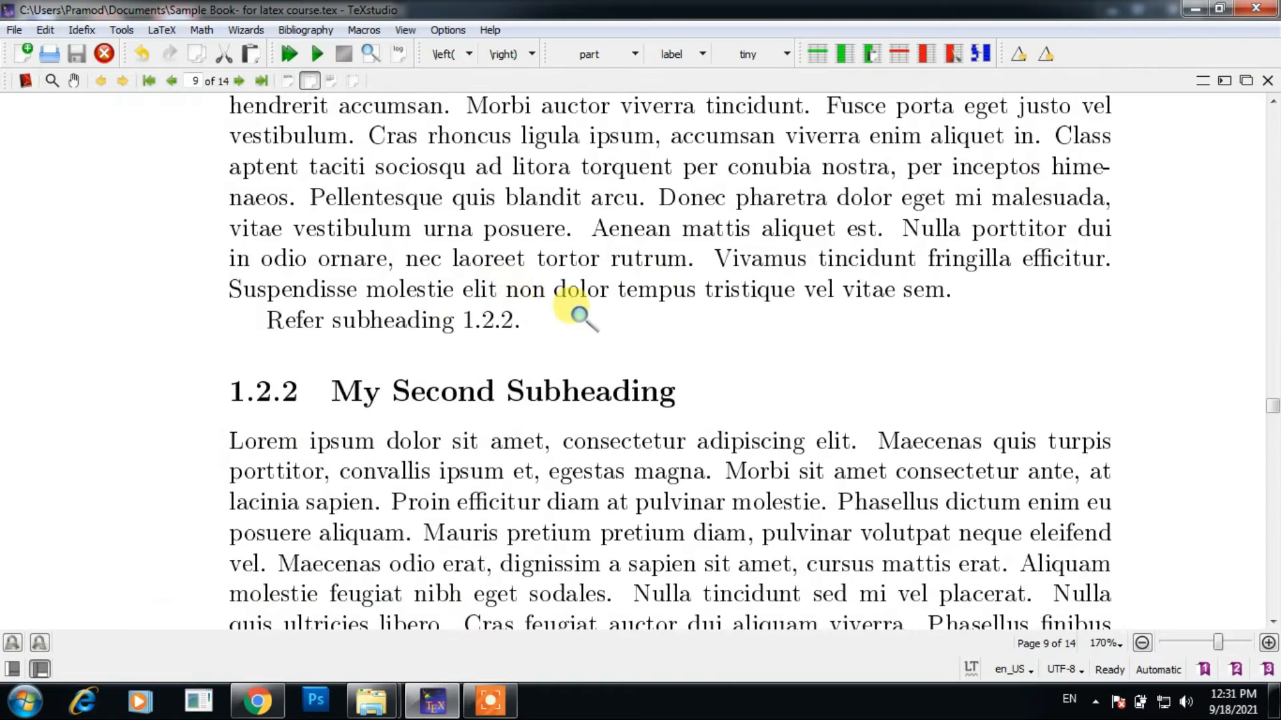
scroll(581, 317, "up", 15)
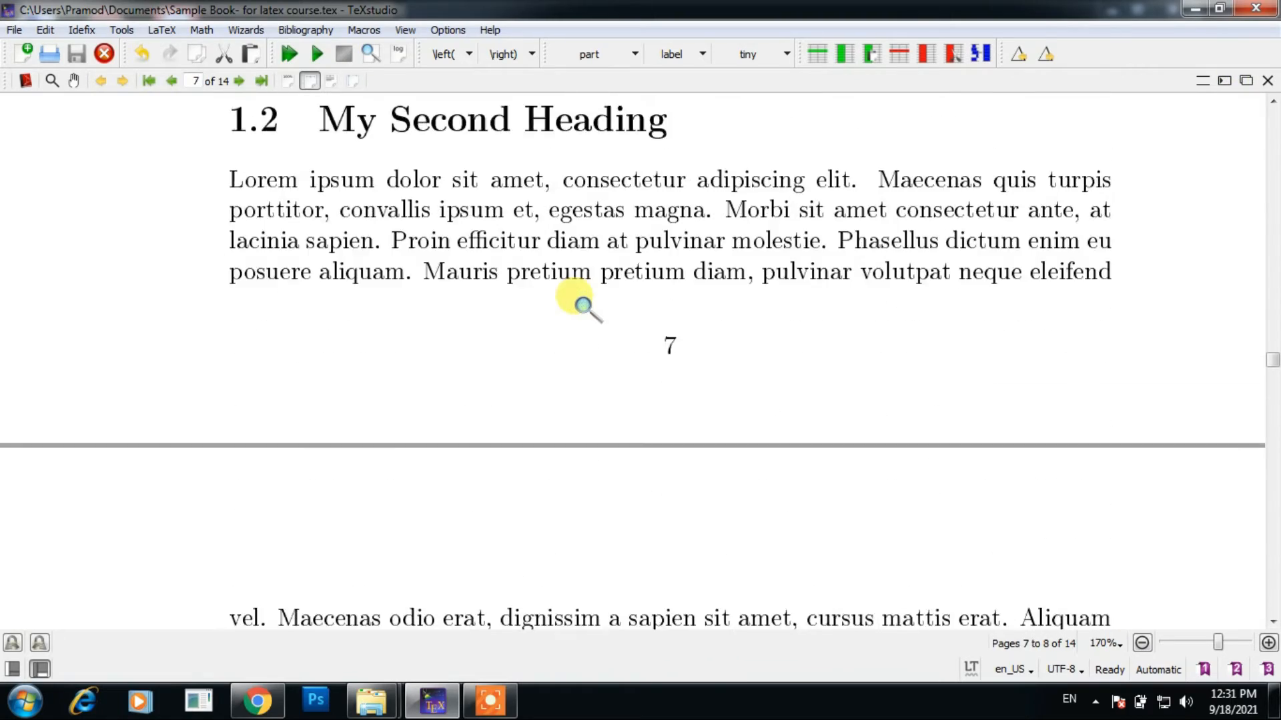
scroll(580, 300, "up", 15)
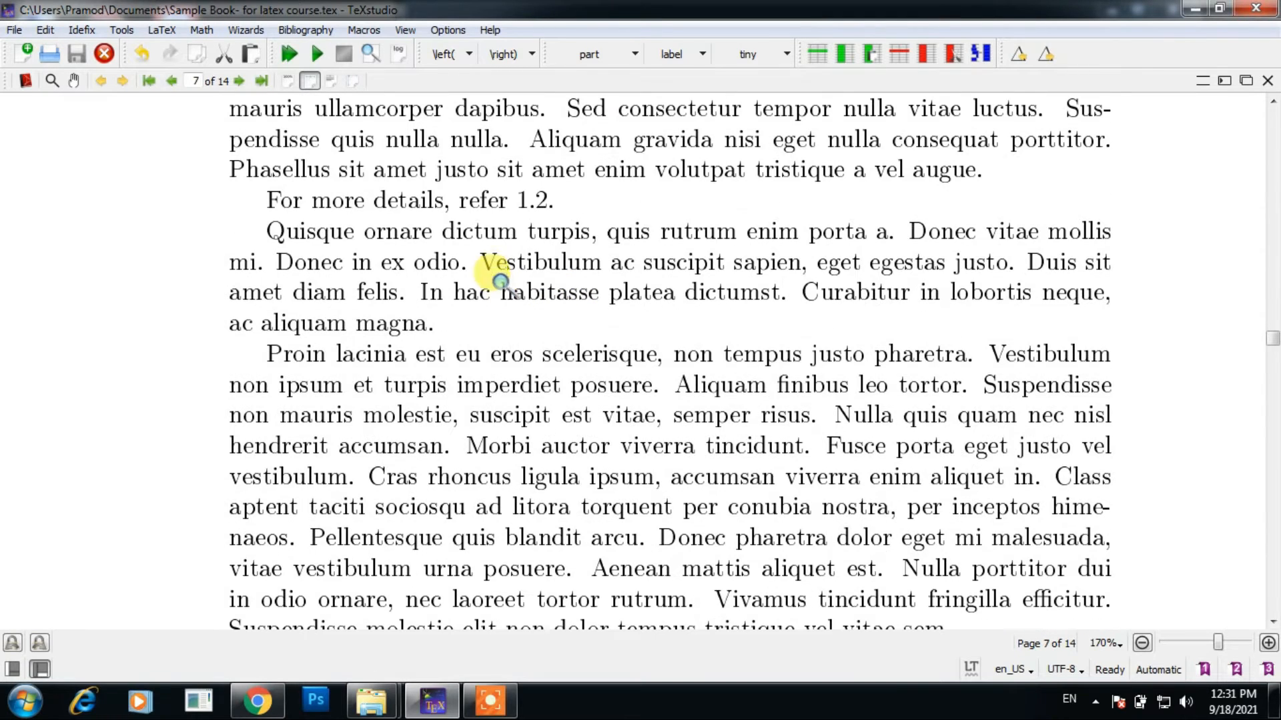
left_click(534, 200)
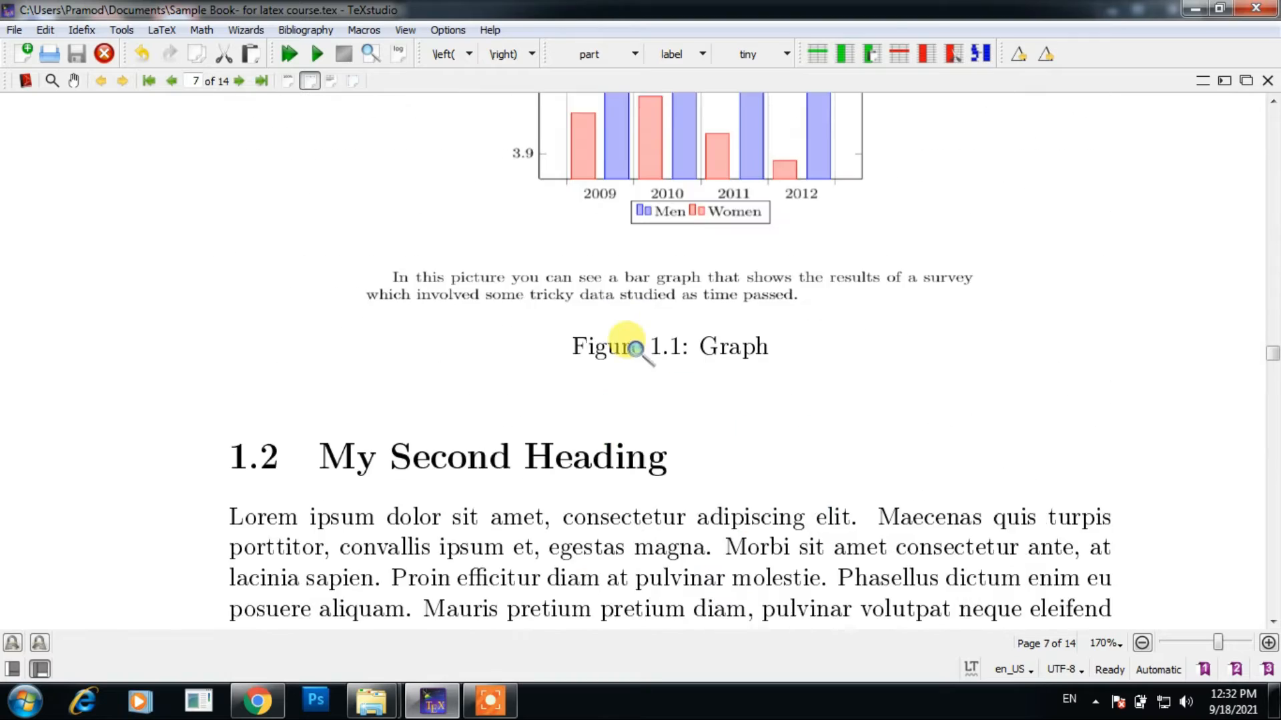
scroll(634, 347, "down", 12)
scroll(575, 167, "up", 2)
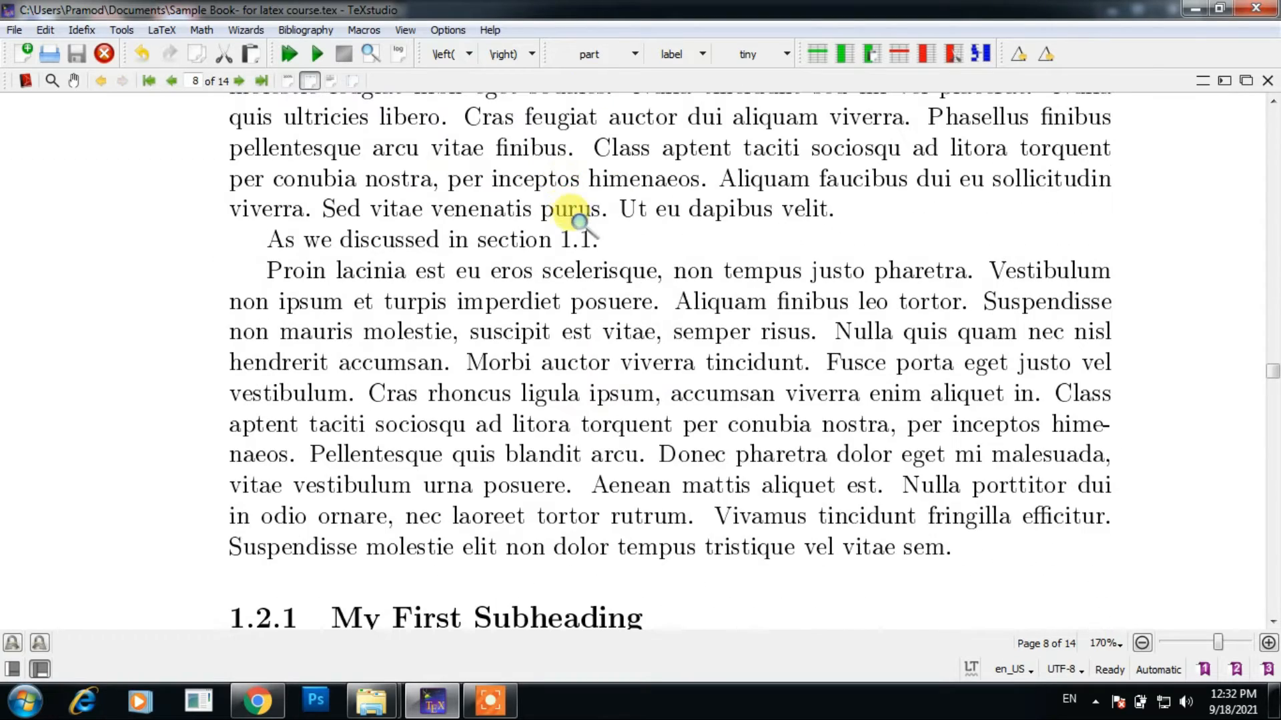
left_click(580, 236)
scroll(635, 415, "up", 4)
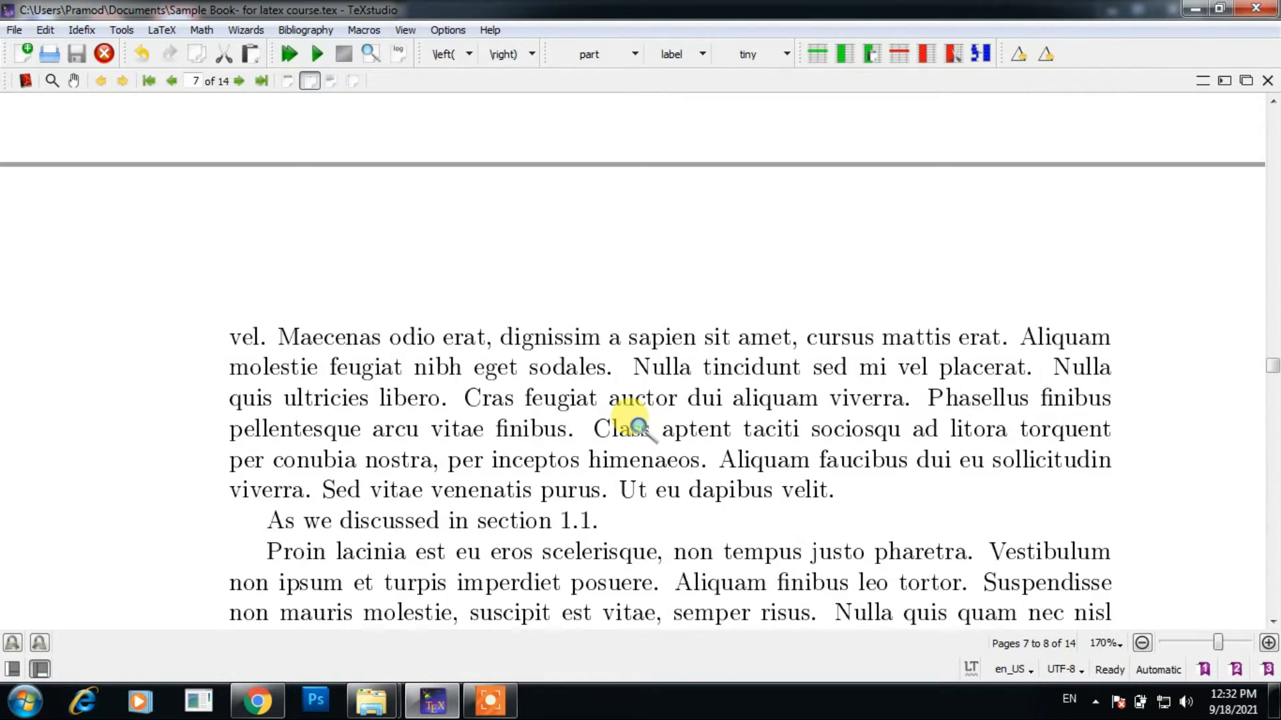
scroll(577, 347, "up", 6)
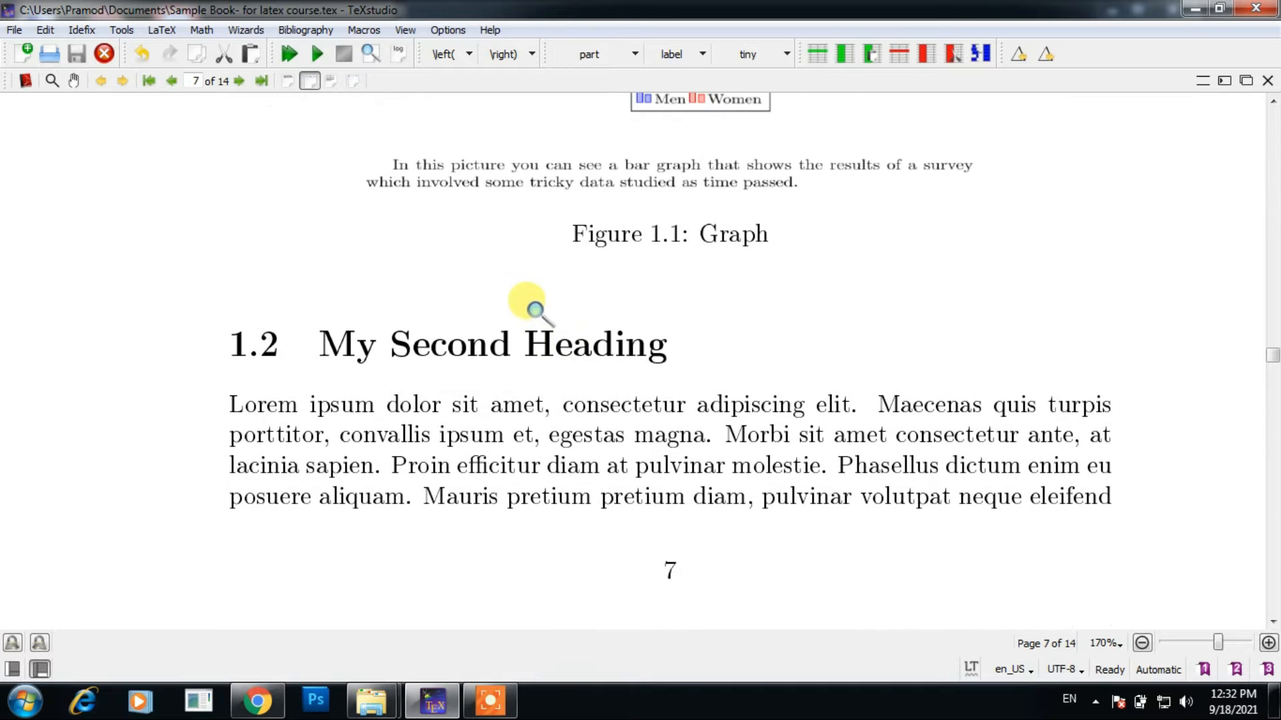
left_click(1225, 82)
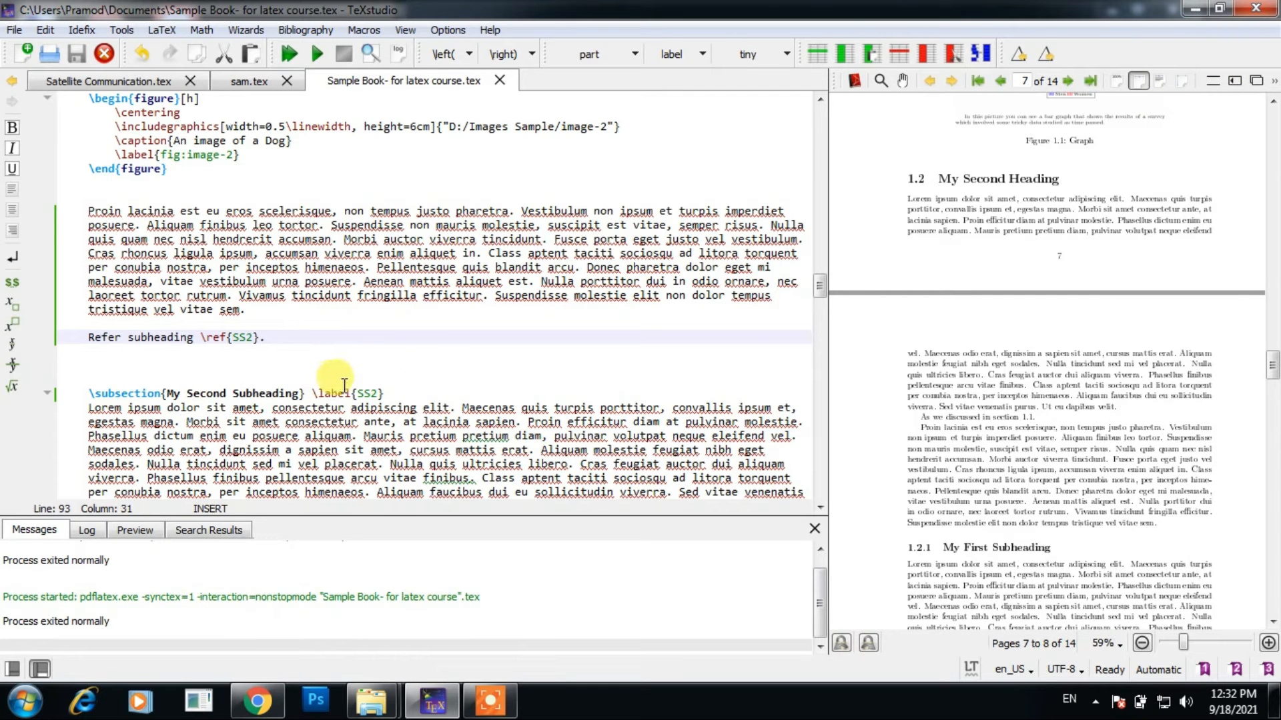
Insert \section{My Additional Section} in the source between the Graph figure and the "My Second Heading" section.
scroll(345, 385, "up", 10)
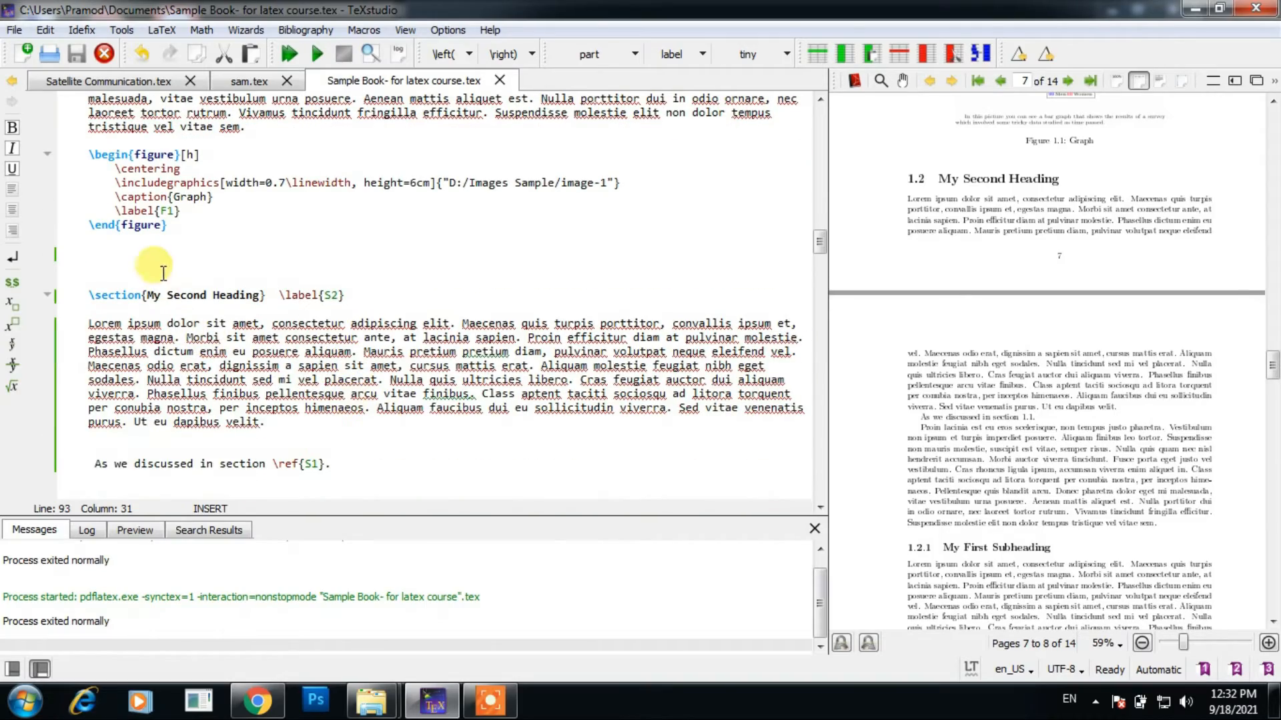
scroll(377, 310, "up", 10)
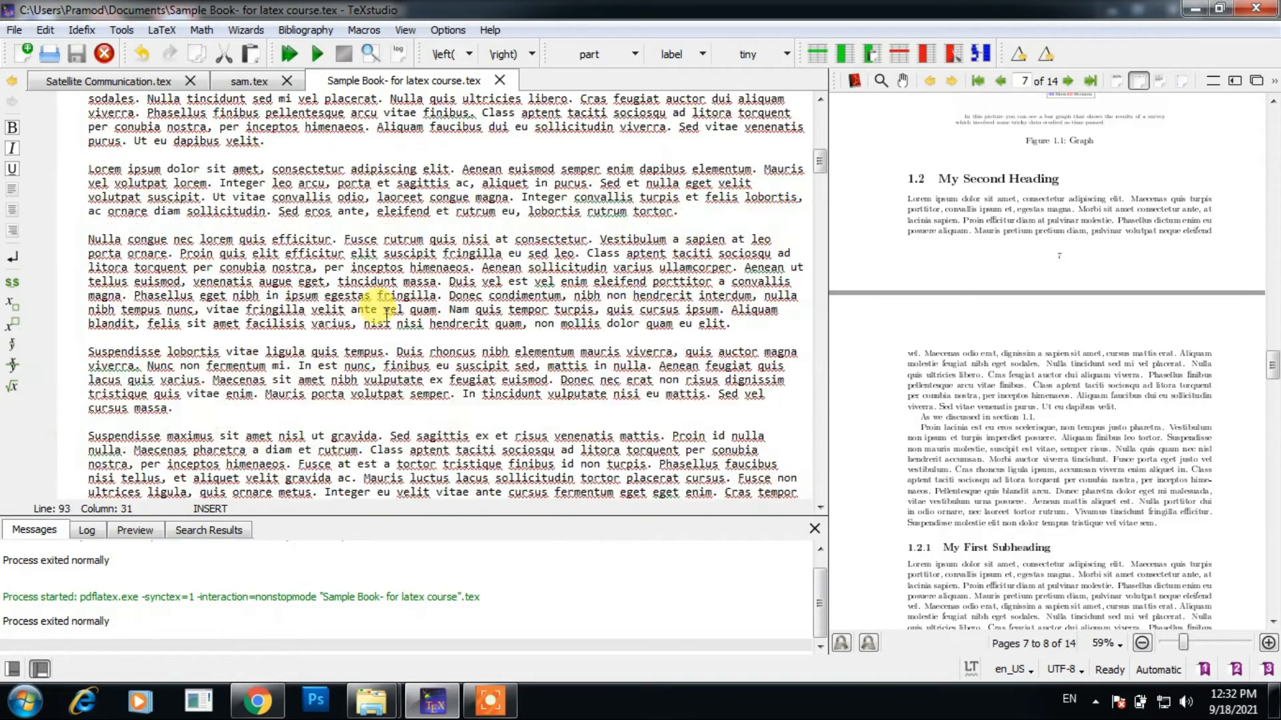
scroll(377, 310, "up", 3)
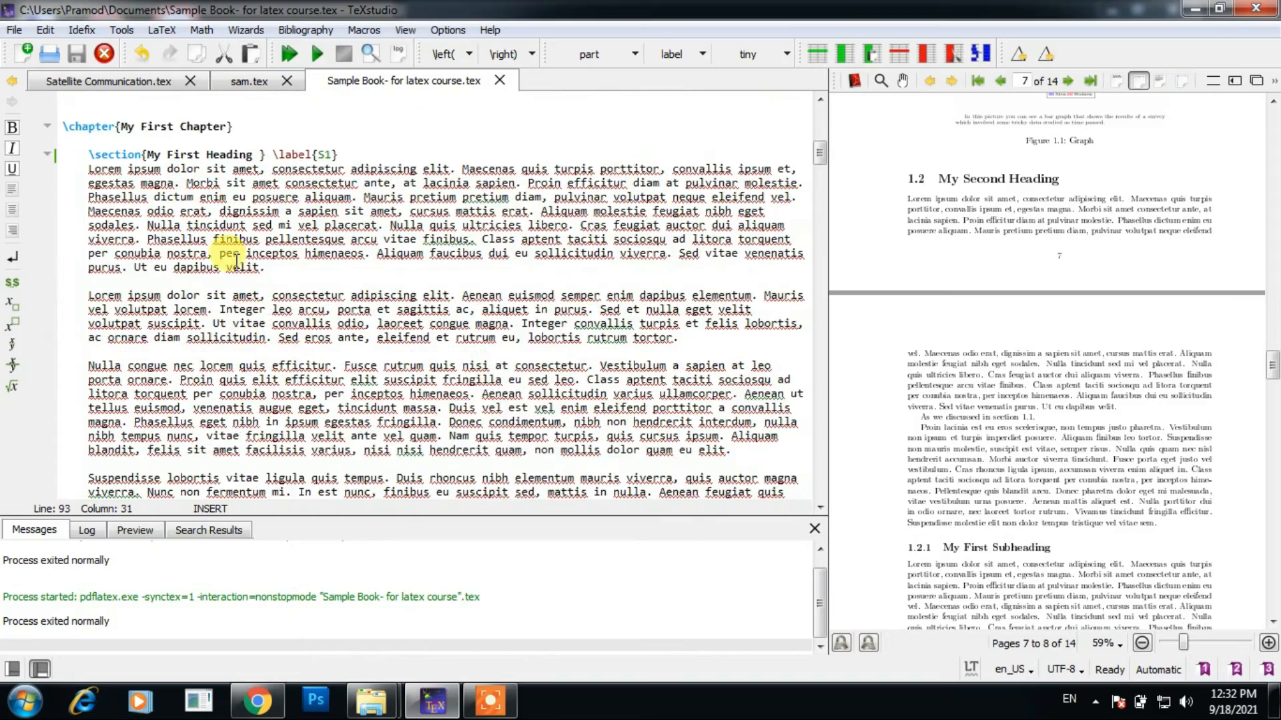
scroll(237, 262, "down", 12)
scroll(284, 321, "down", 6)
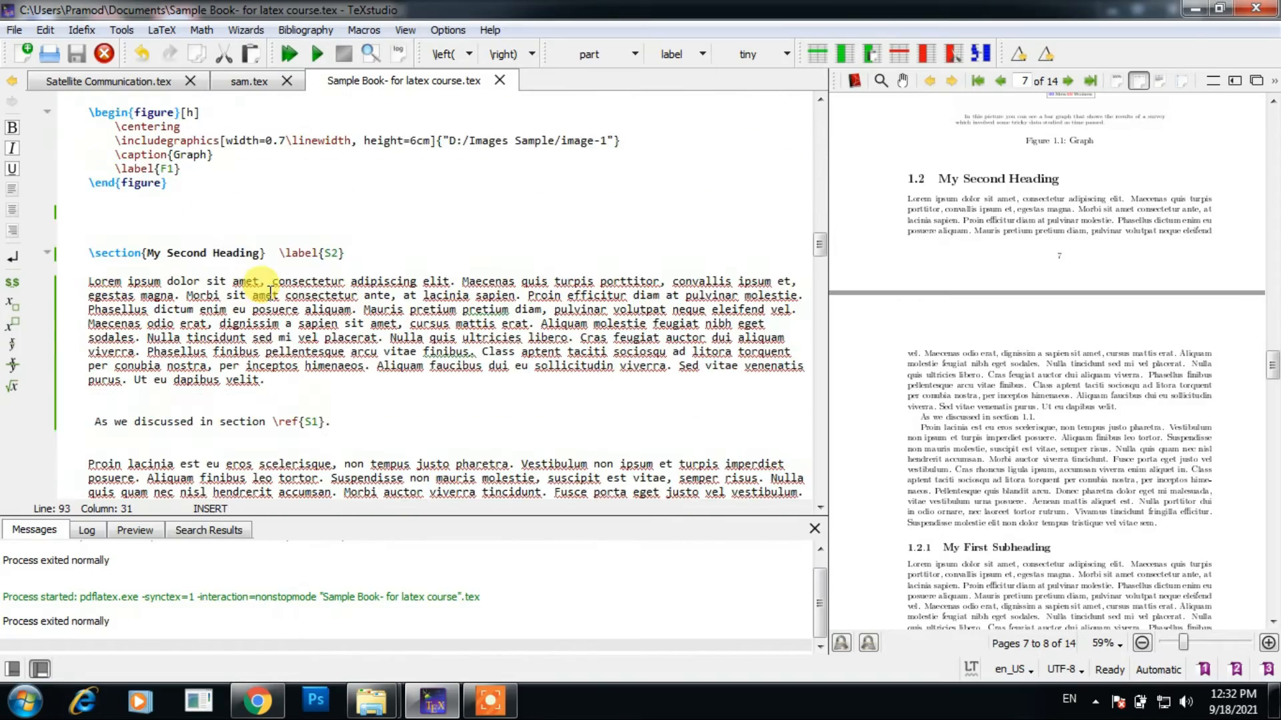
left_click(94, 211)
key("Return")
type("\\section")
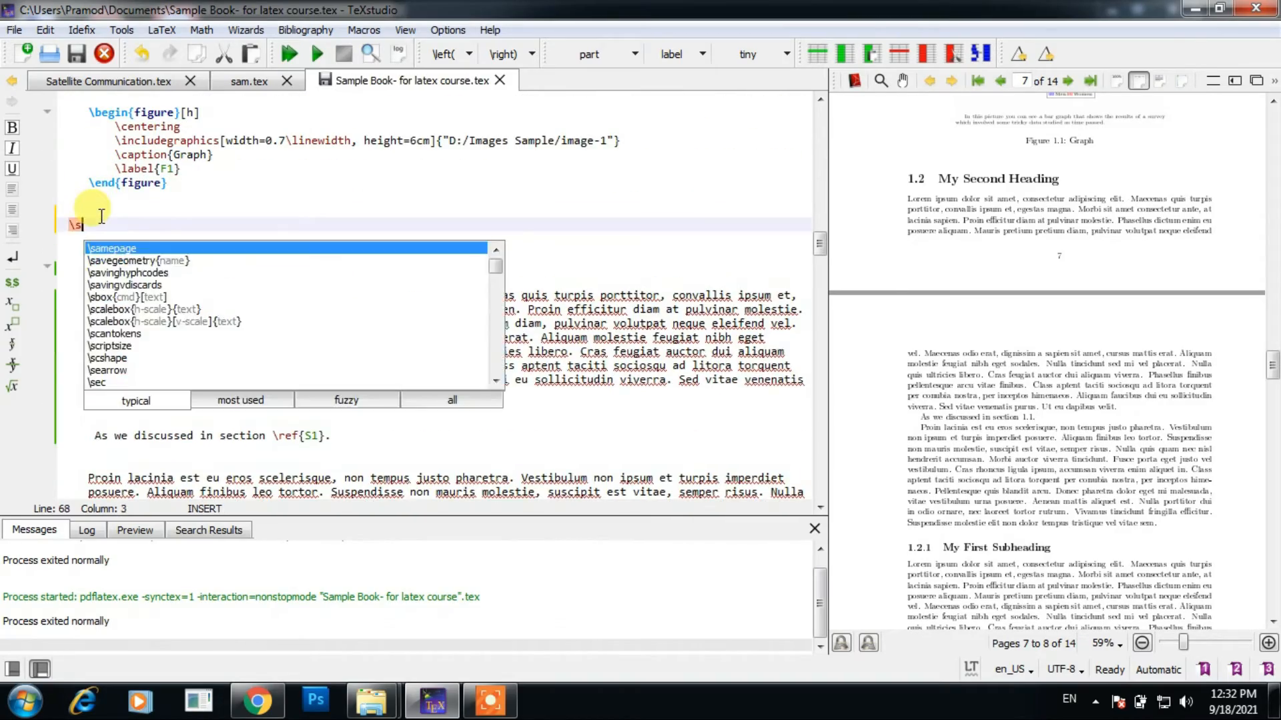
key("Return")
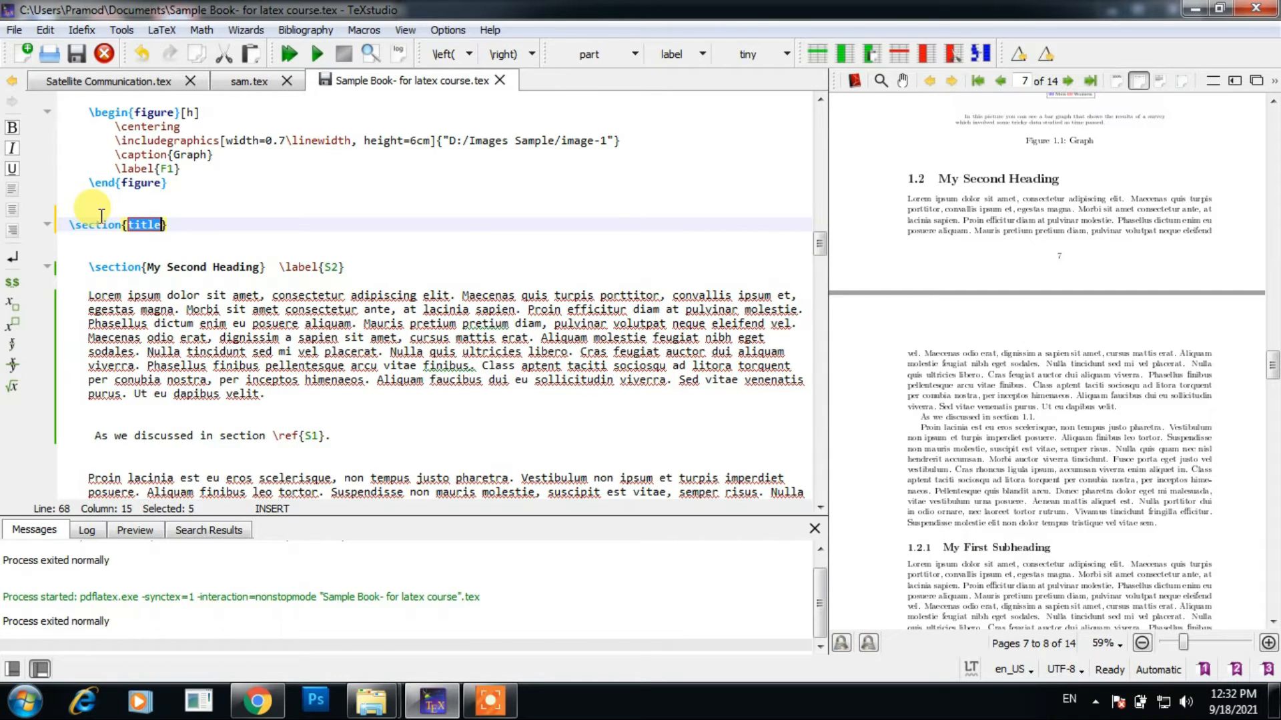
type("My Add")
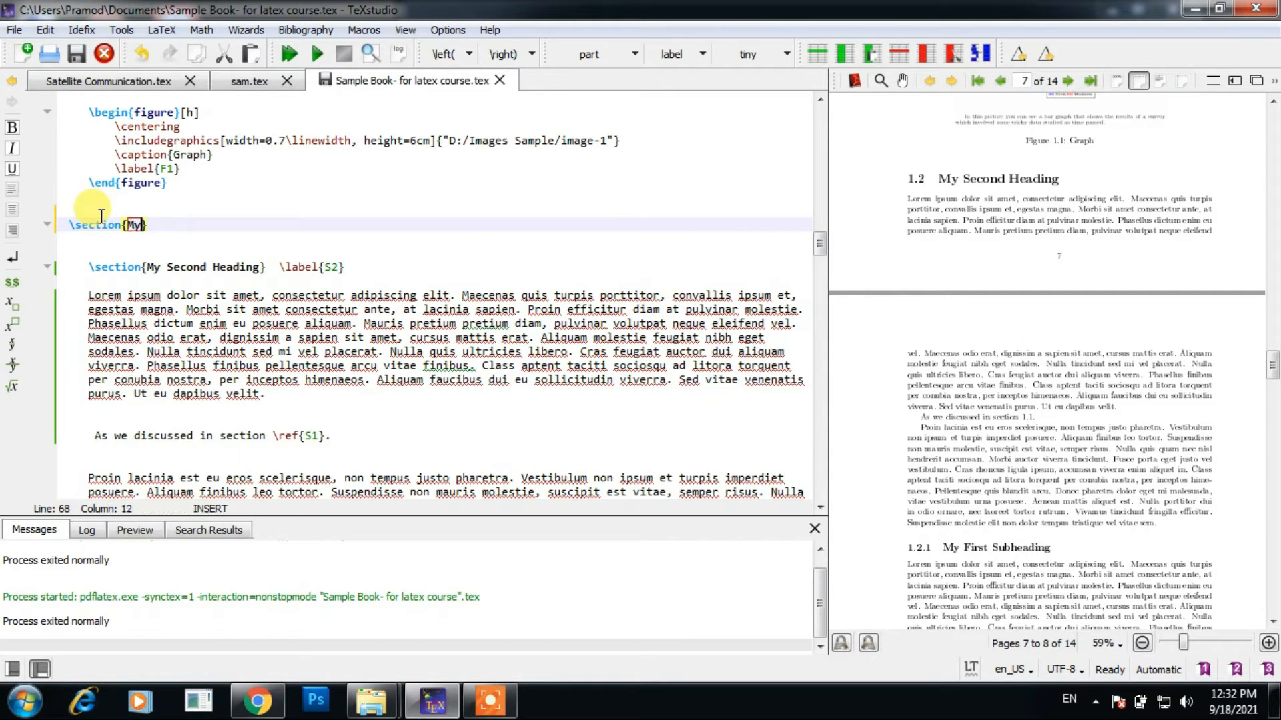
type("itional Sect")
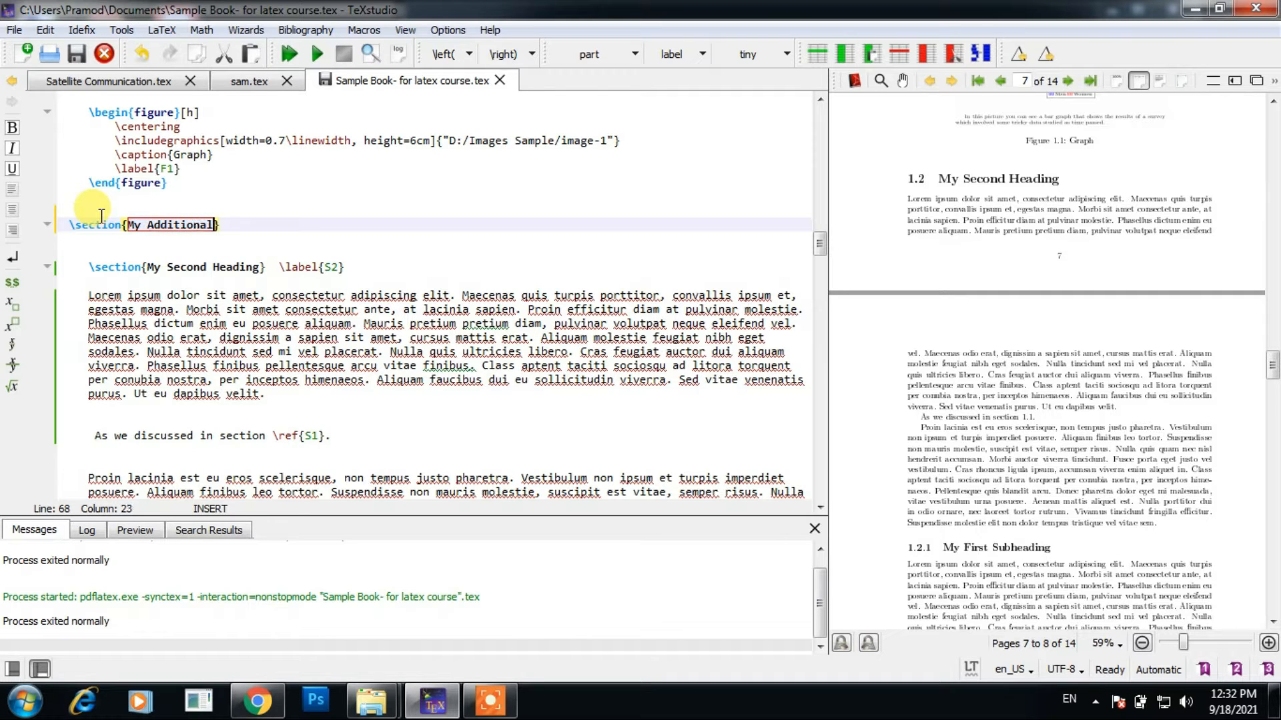
type("ion")
scroll(308, 252, "up", 3)
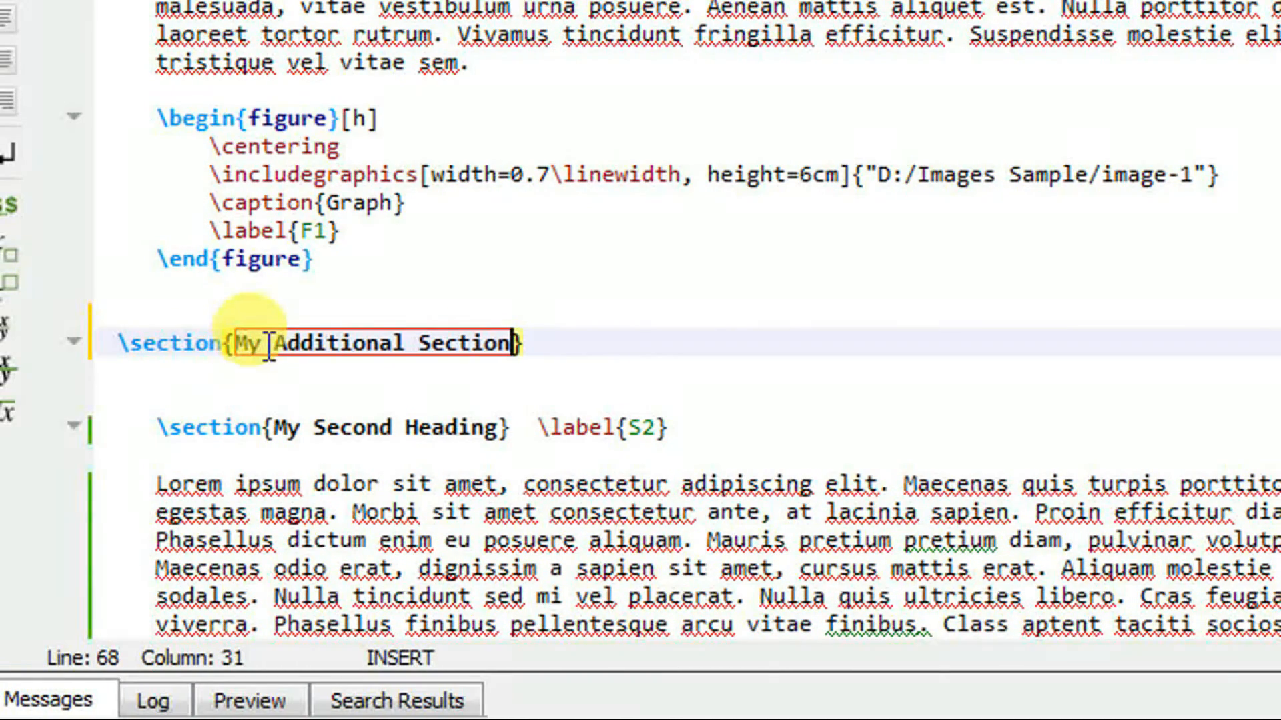
scroll(268, 344, "down", 4)
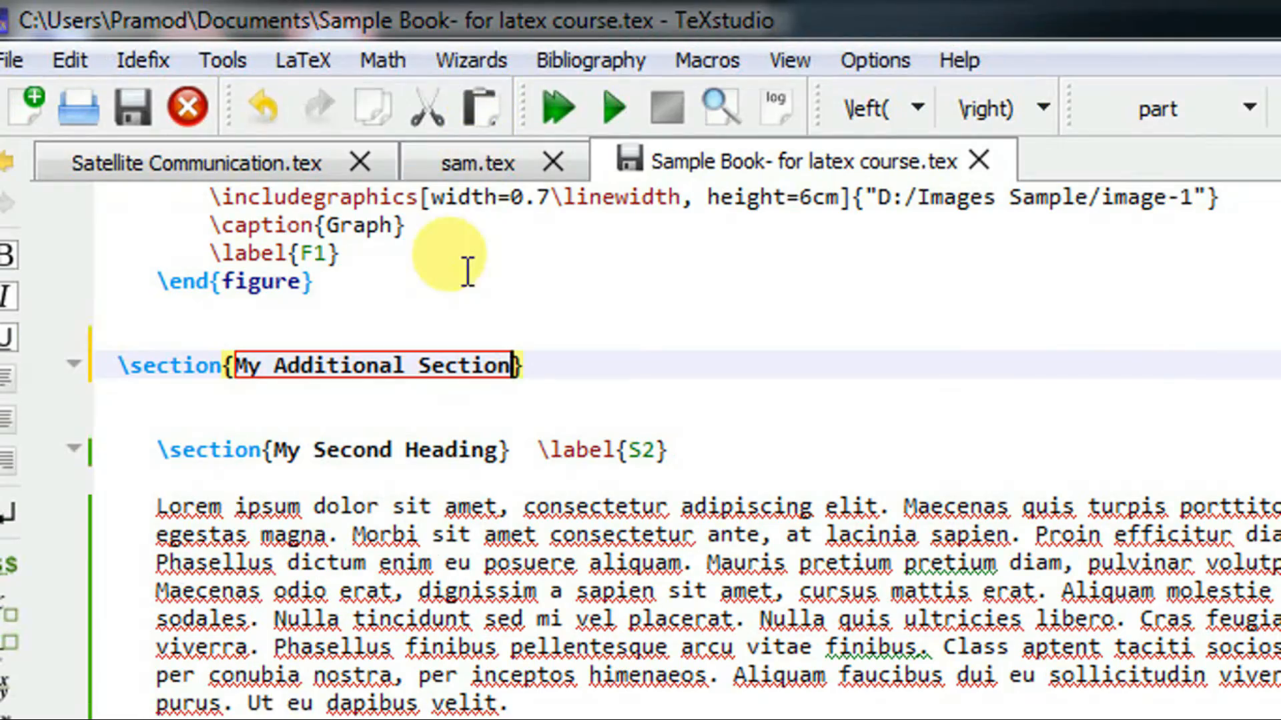
Copy the first three paragraphs from the Lorem Ipsum page in Chrome and paste them below \section{My Additional Section} in TeXstudio.
left_click(559, 363)
key("Return")
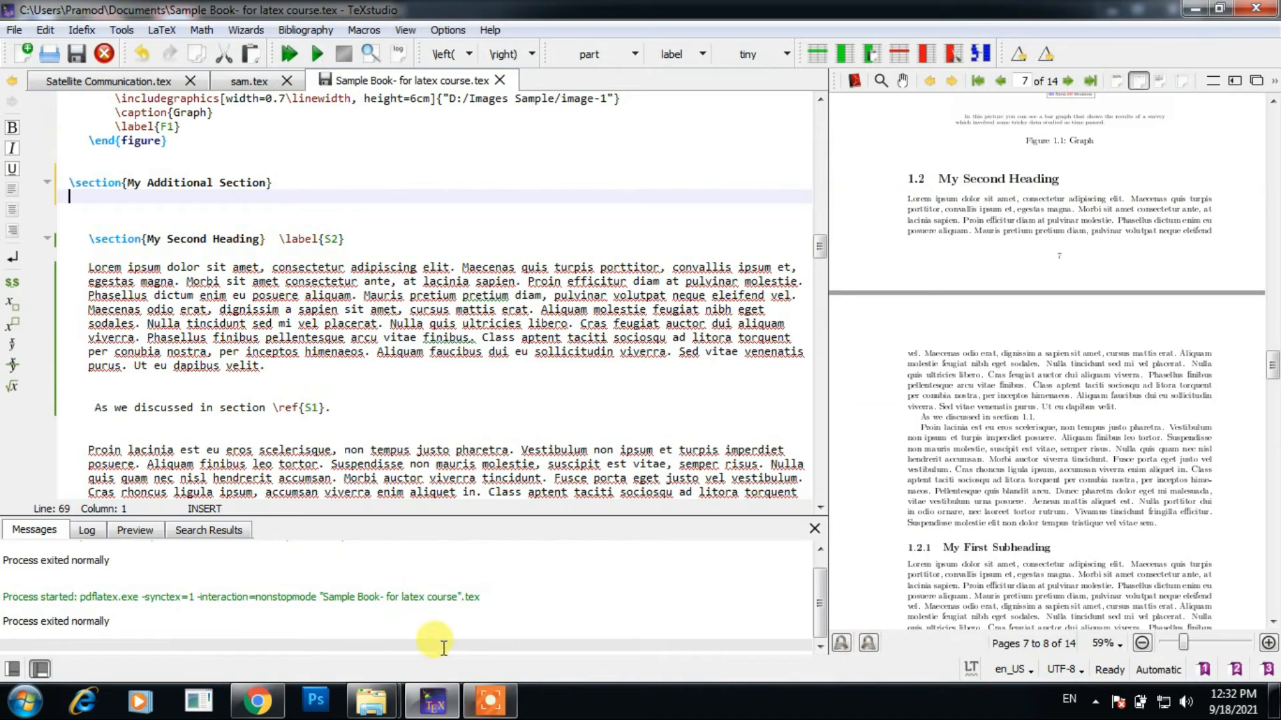
left_click(257, 700)
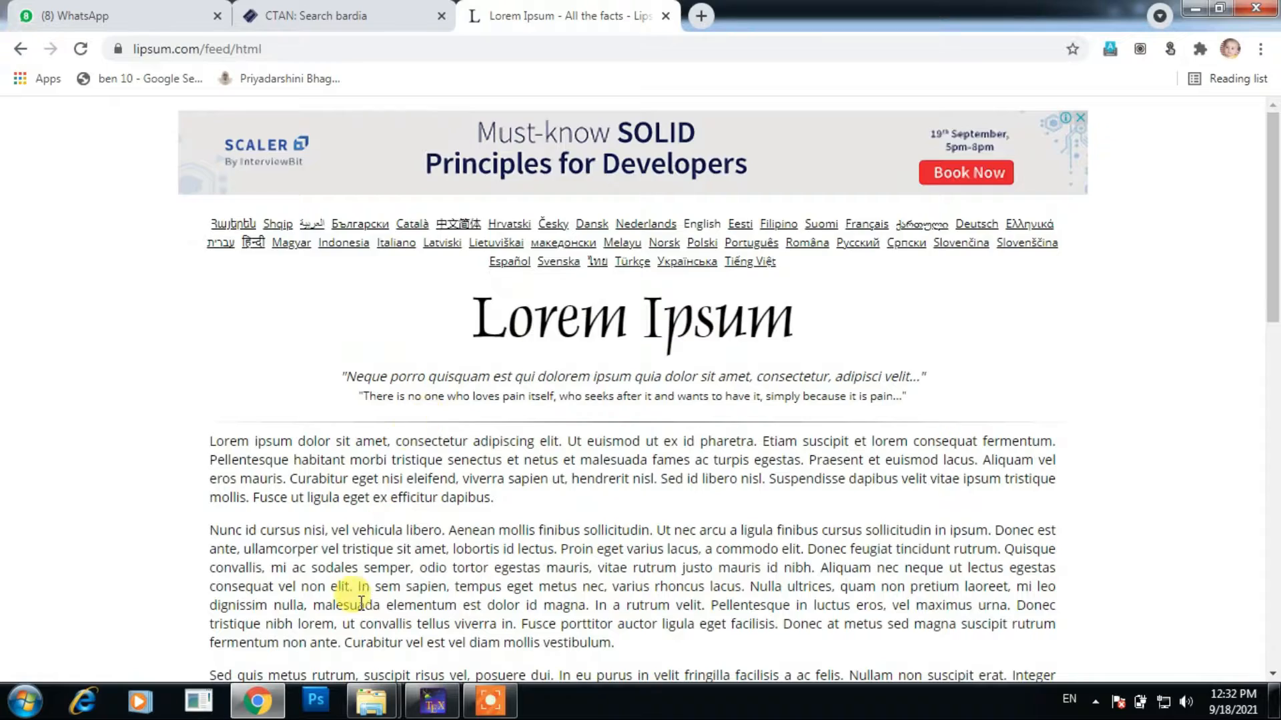
scroll(321, 540, "down", 1)
scroll(321, 541, "down", 3)
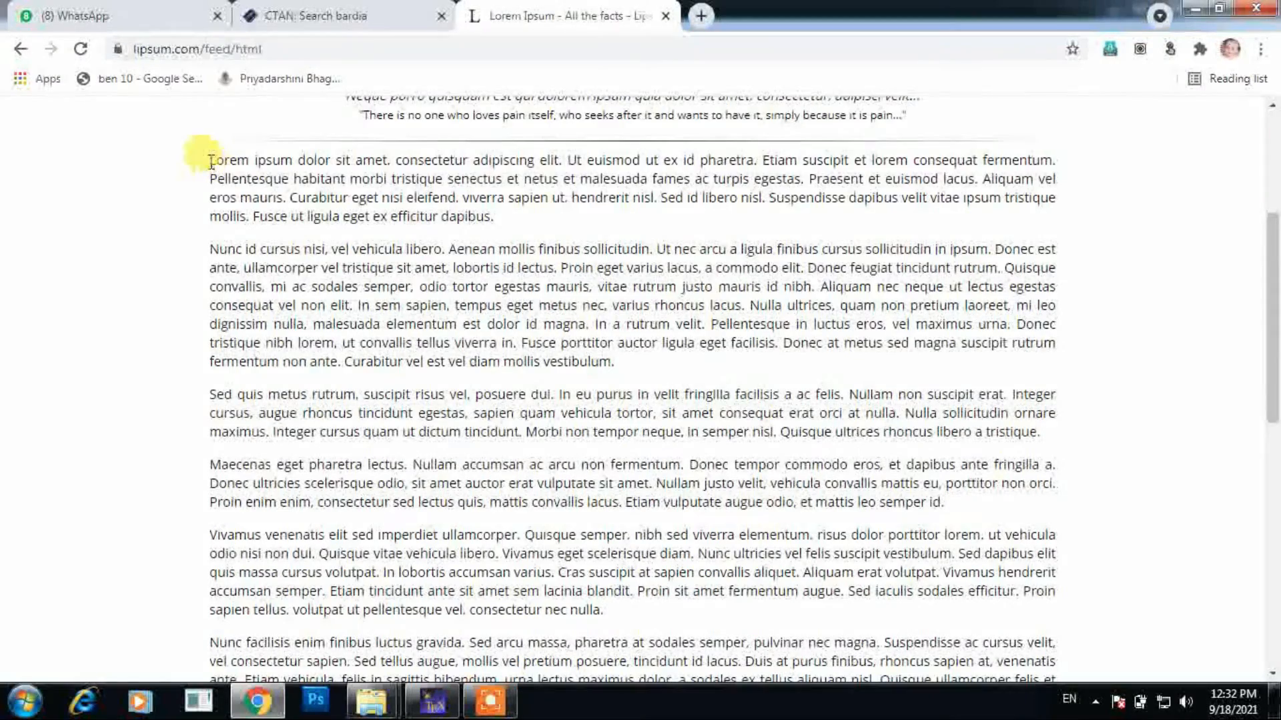
left_click_drag(207, 159, 1087, 438)
key("ctrl+c")
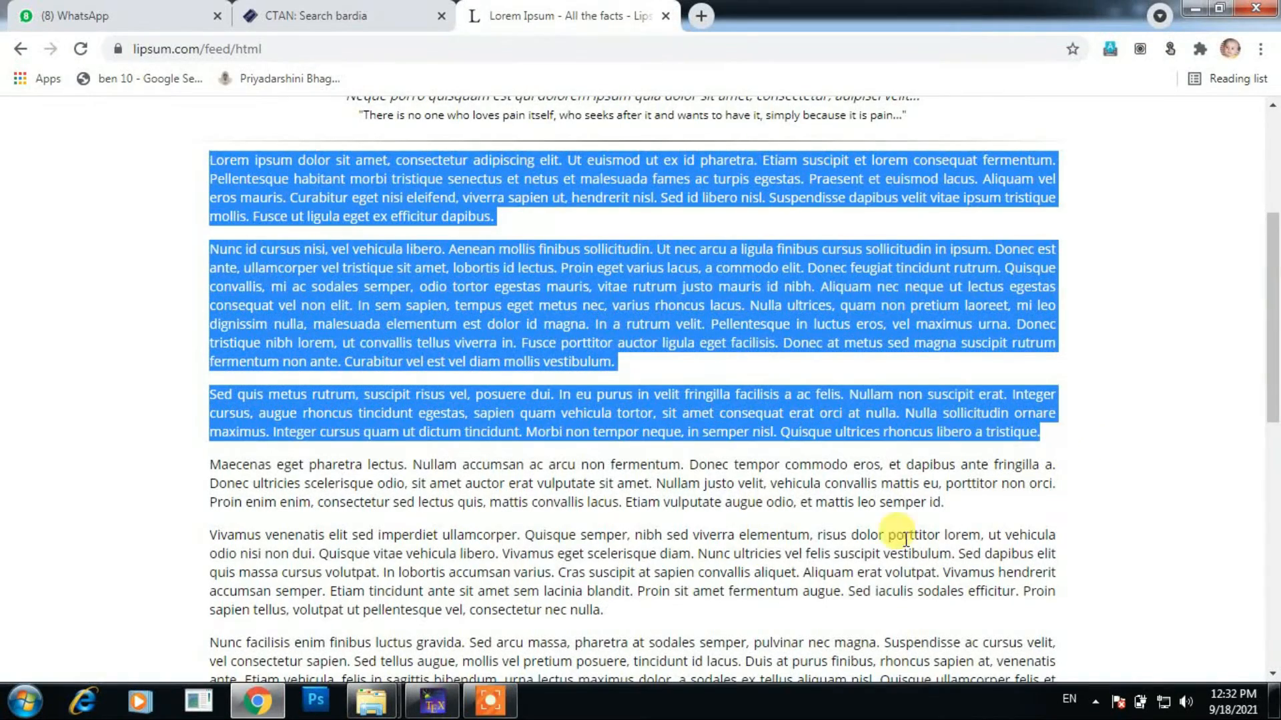
left_click(434, 700)
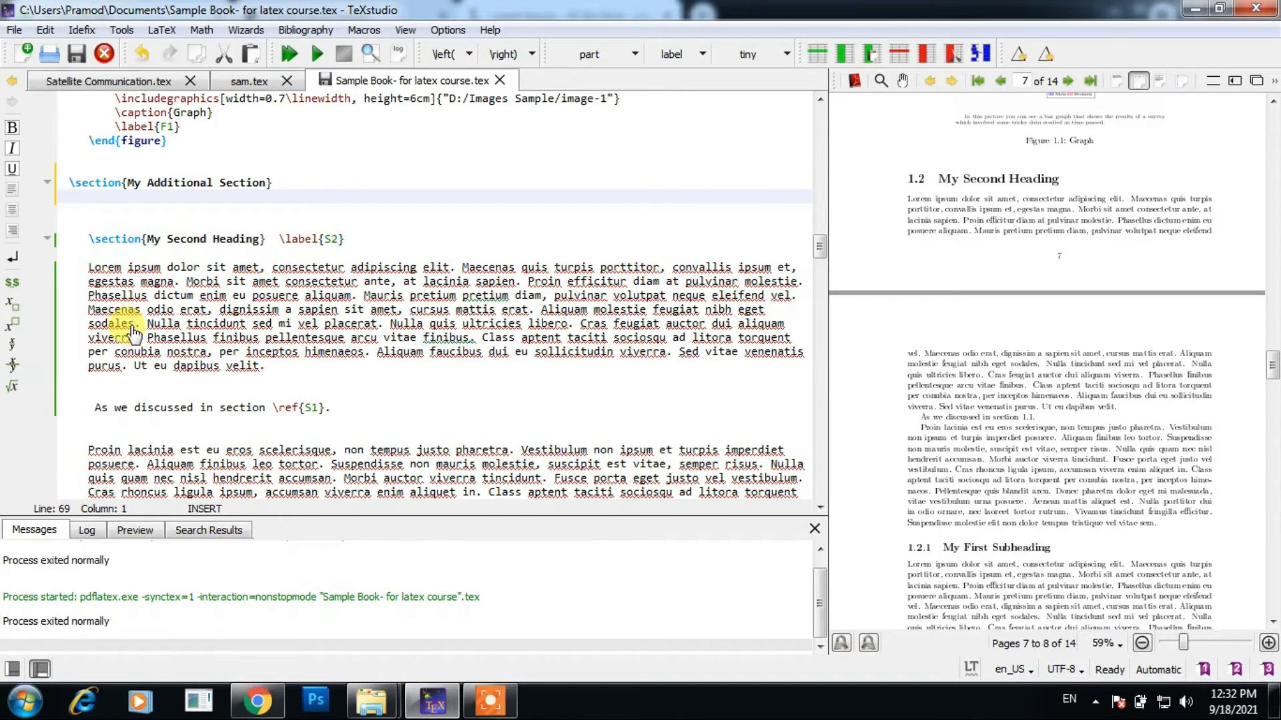
key("ctrl+v")
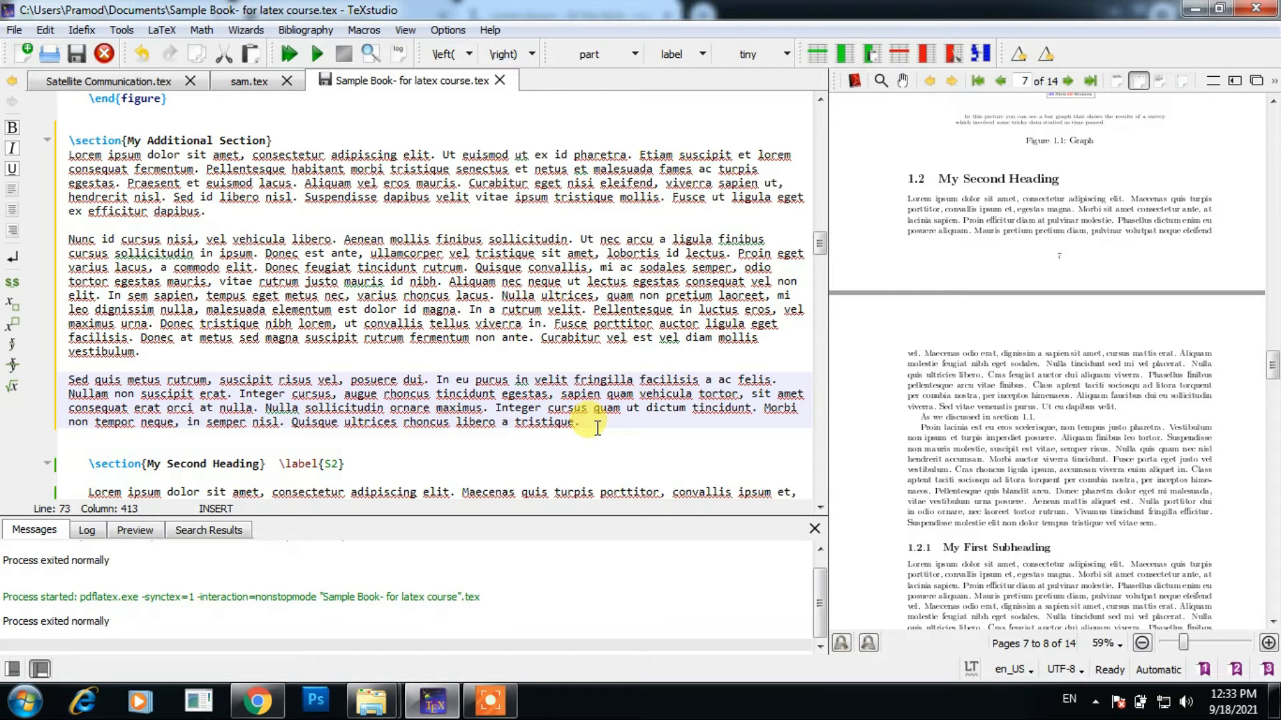
Build the book and inspect the "For more details, refer" reference in the enlarged PDF.
left_click(289, 55)
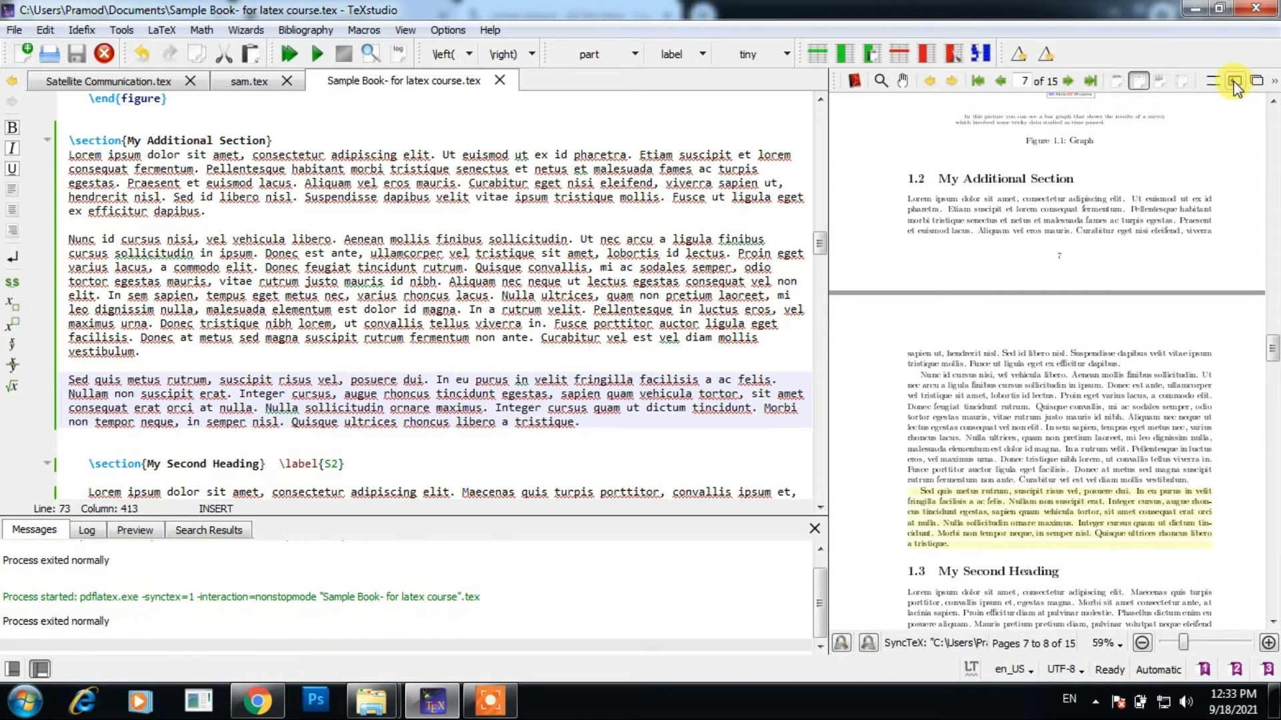
left_click(1235, 81)
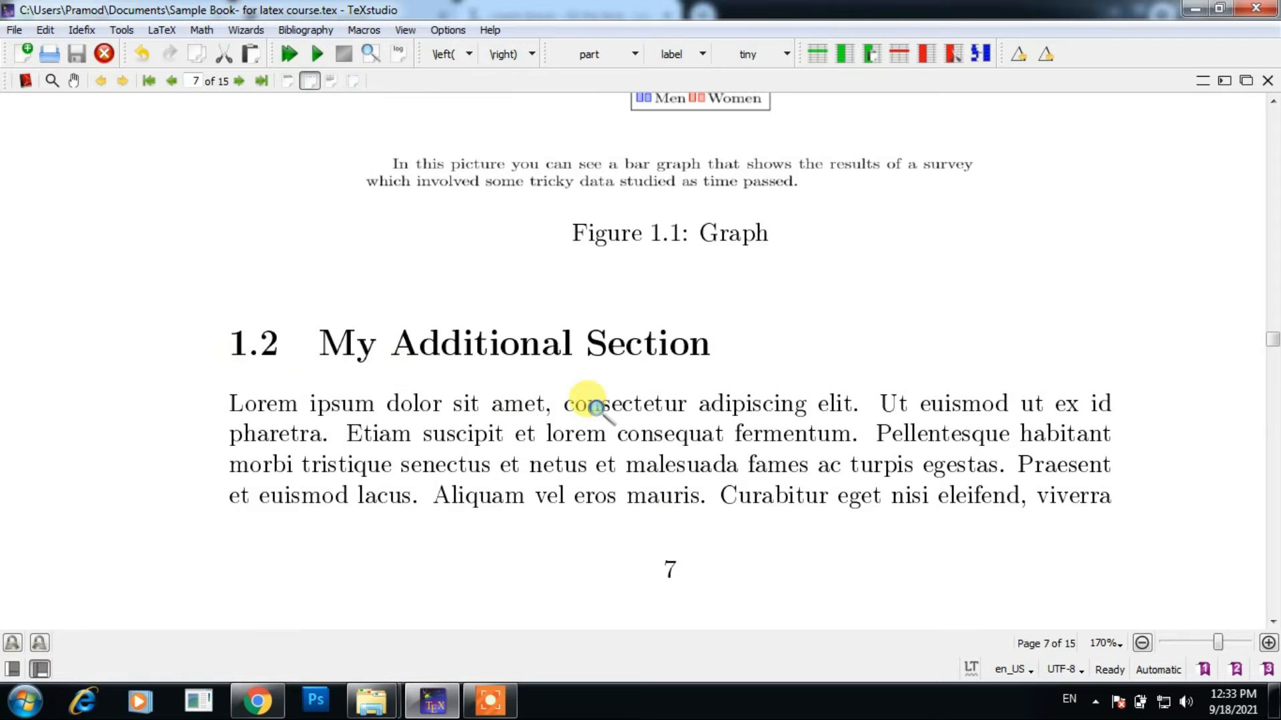
scroll(587, 400, "up", 6)
scroll(587, 401, "up", 6)
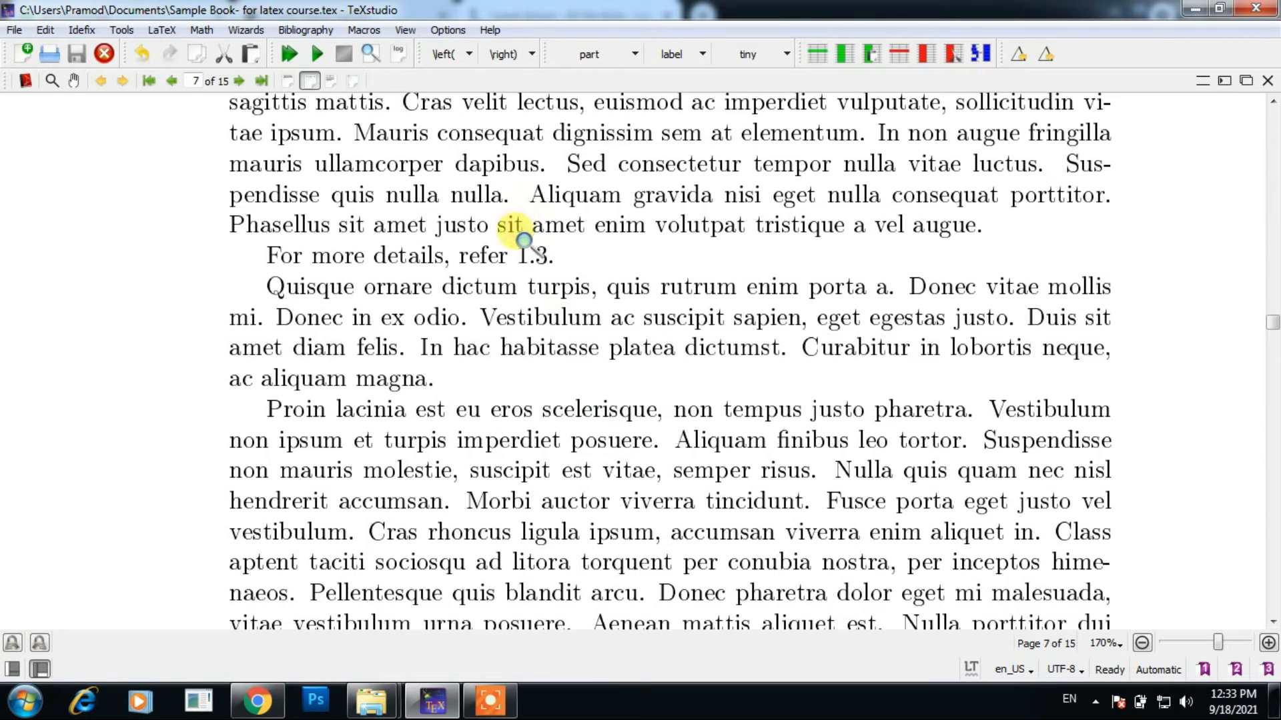
left_click_drag(517, 233, 533, 250)
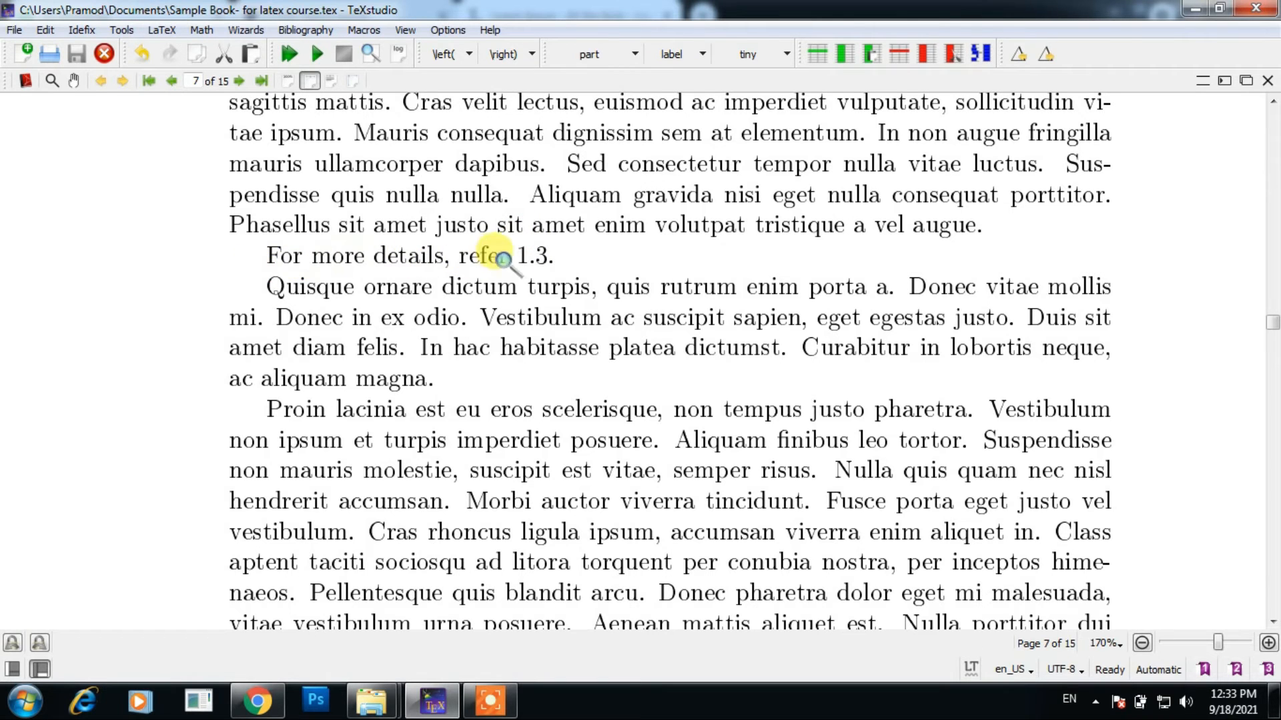
Check the numbering of "My Second Heading" and the "As we discussed in section" reference in the rebuilt PDF.
scroll(578, 272, "down", 10)
scroll(596, 295, "down", 8)
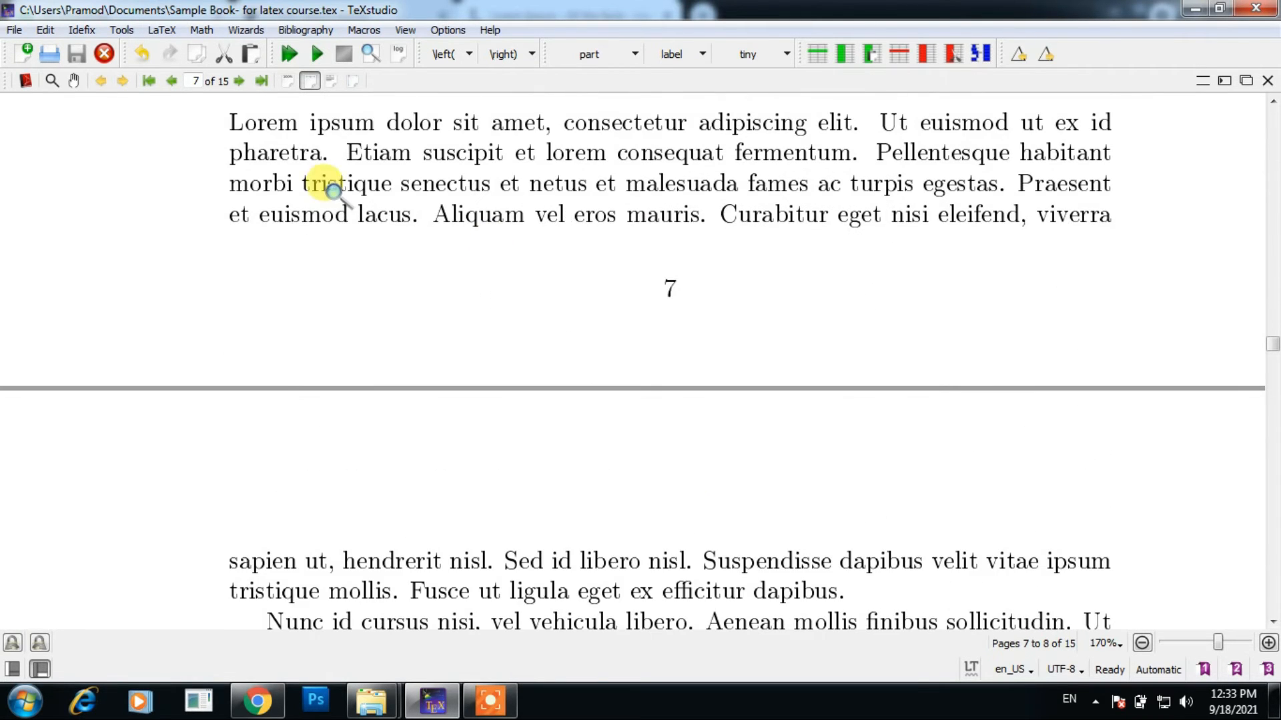
scroll(323, 180, "up", 3)
scroll(527, 242, "down", 10)
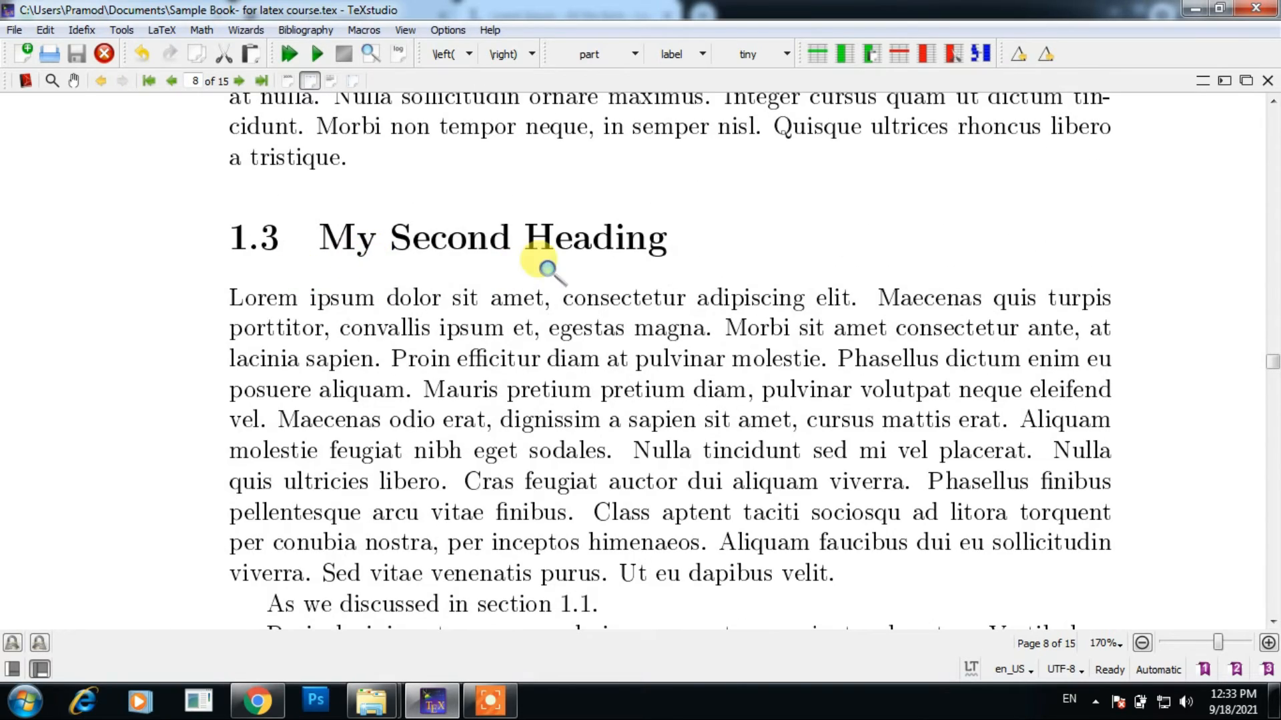
scroll(540, 300, "down", 3)
mouse_move(557, 408)
left_mouse_down()
mouse_move(572, 434)
mouse_move(564, 417)
left_mouse_up()
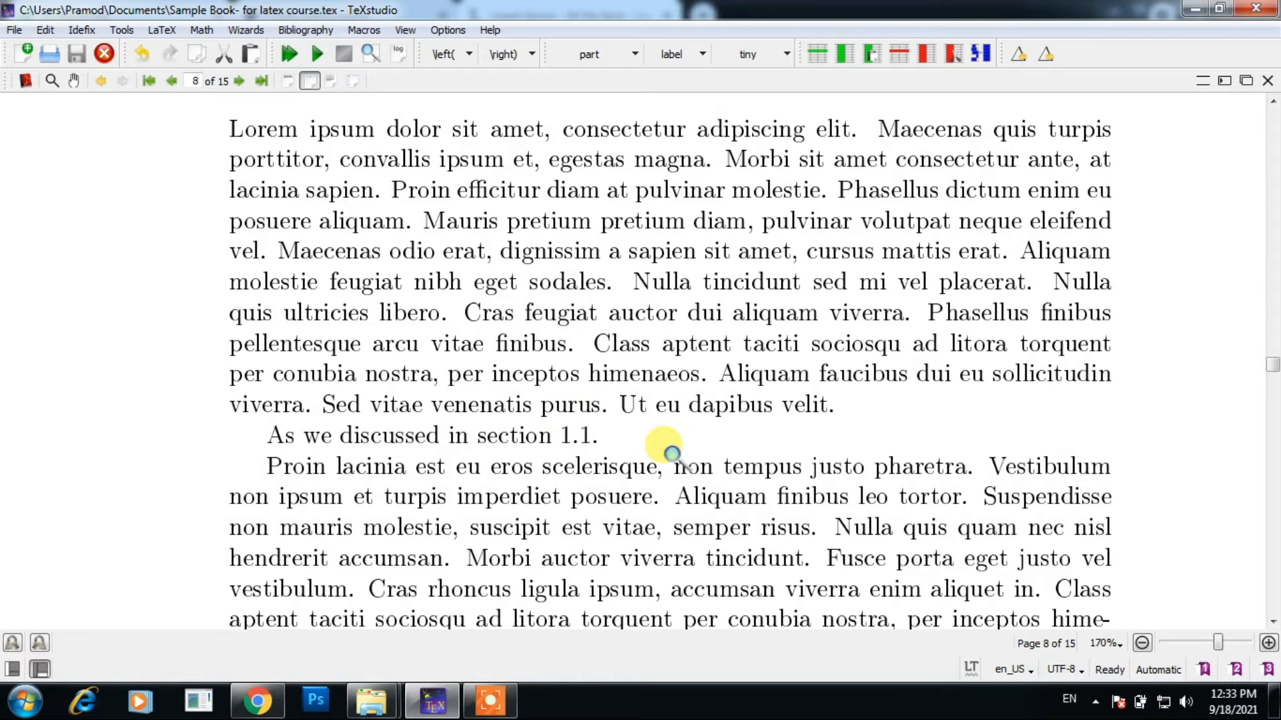
Check the subheading reference above "My Second Subheading", dismiss the Windows color scheme prompt, and return to the source beside the PDF.
scroll(672, 453, "down", 10)
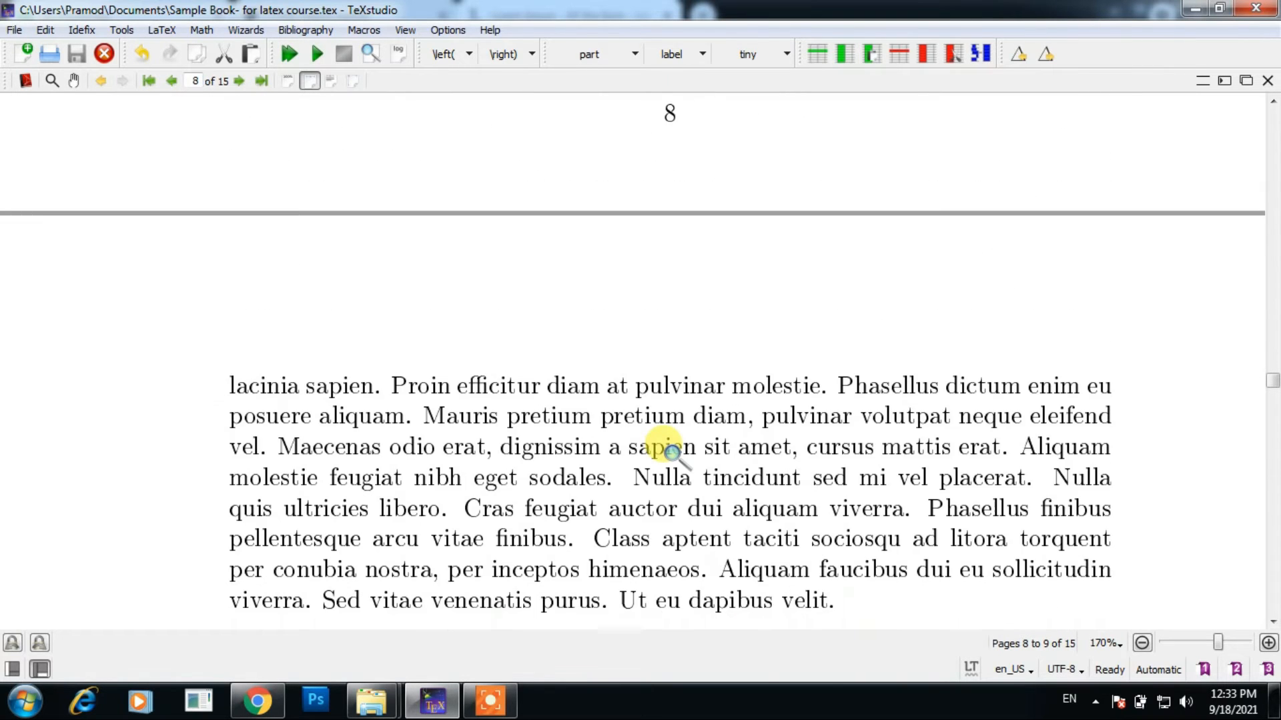
scroll(672, 452, "down", 10)
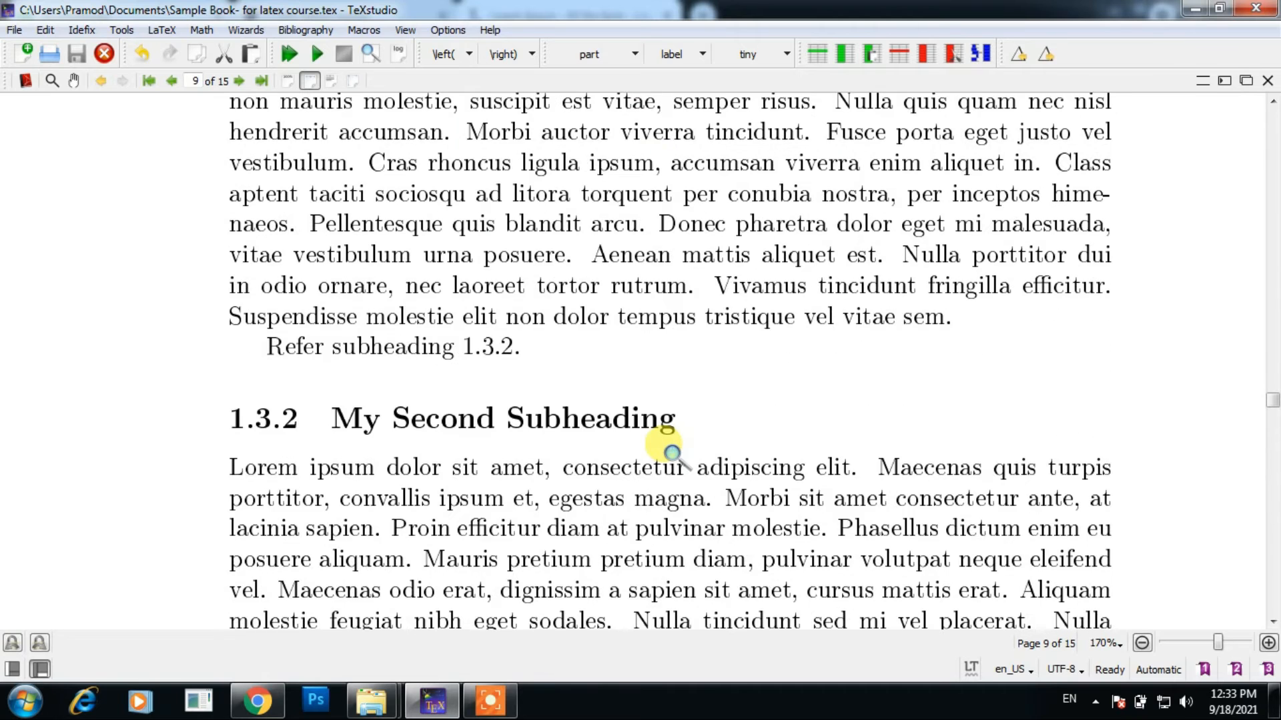
left_click_drag(467, 166, 332, 179)
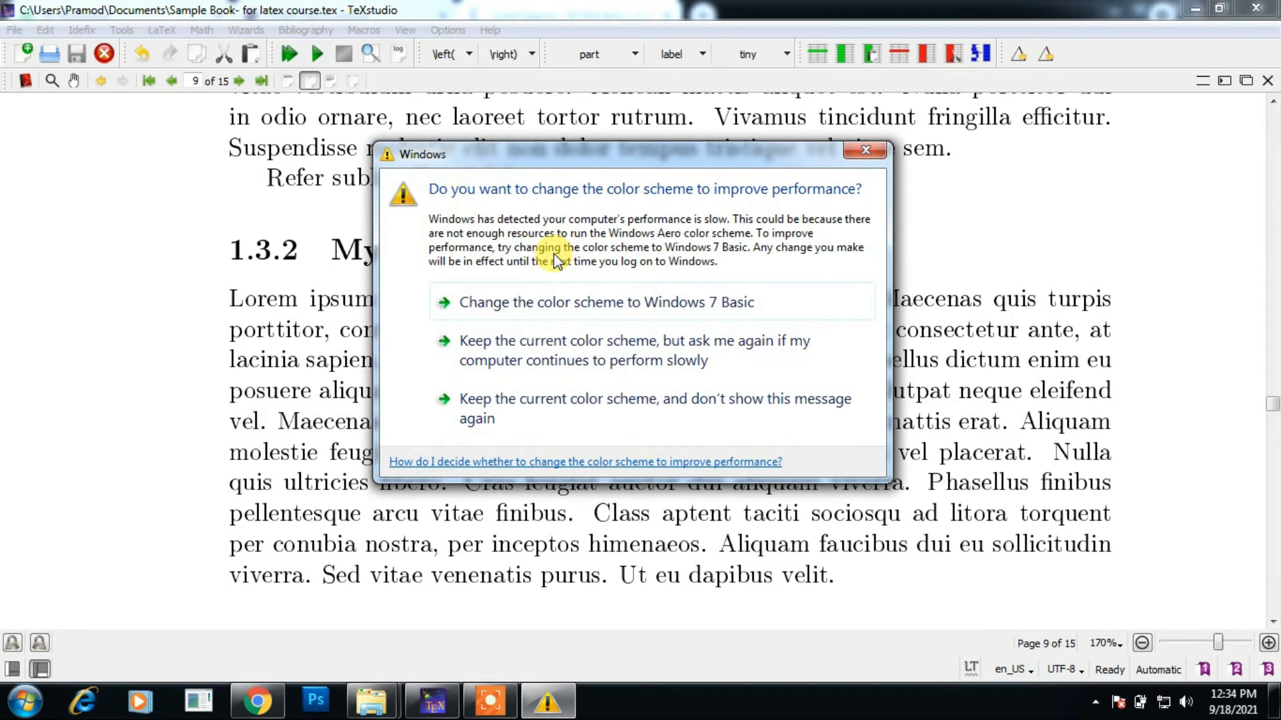
left_click(865, 150)
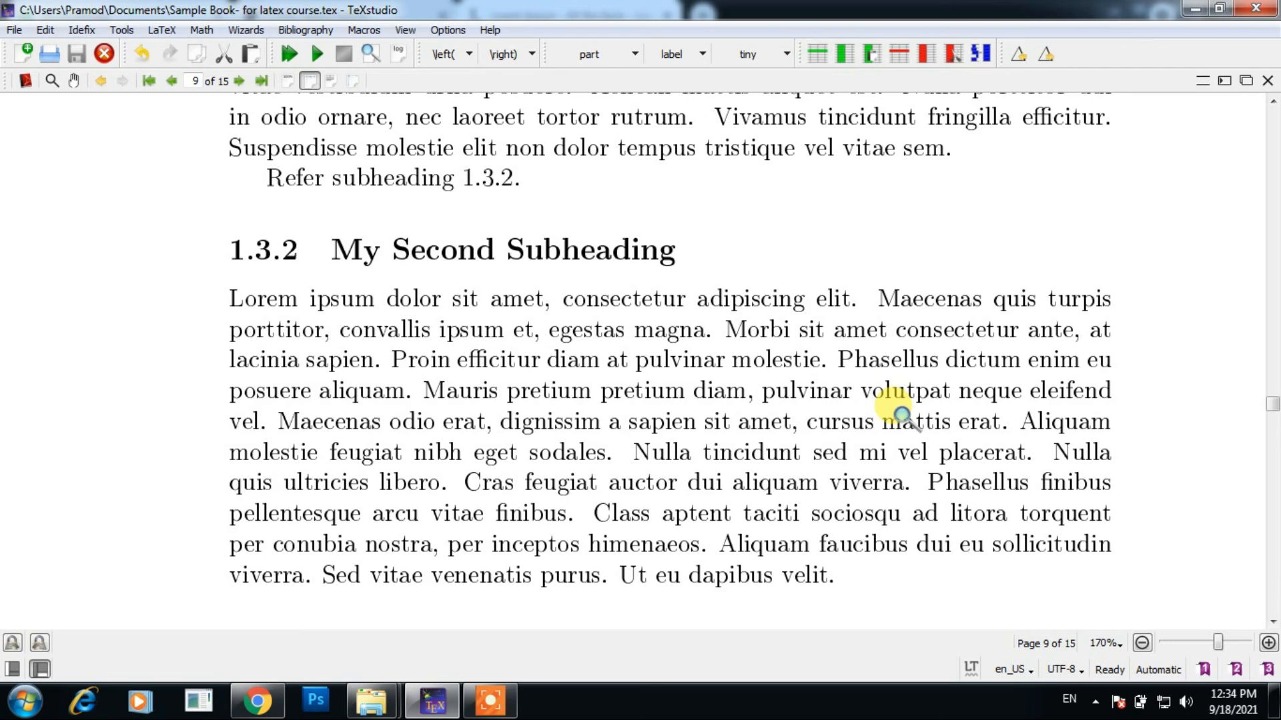
left_click(1224, 80)
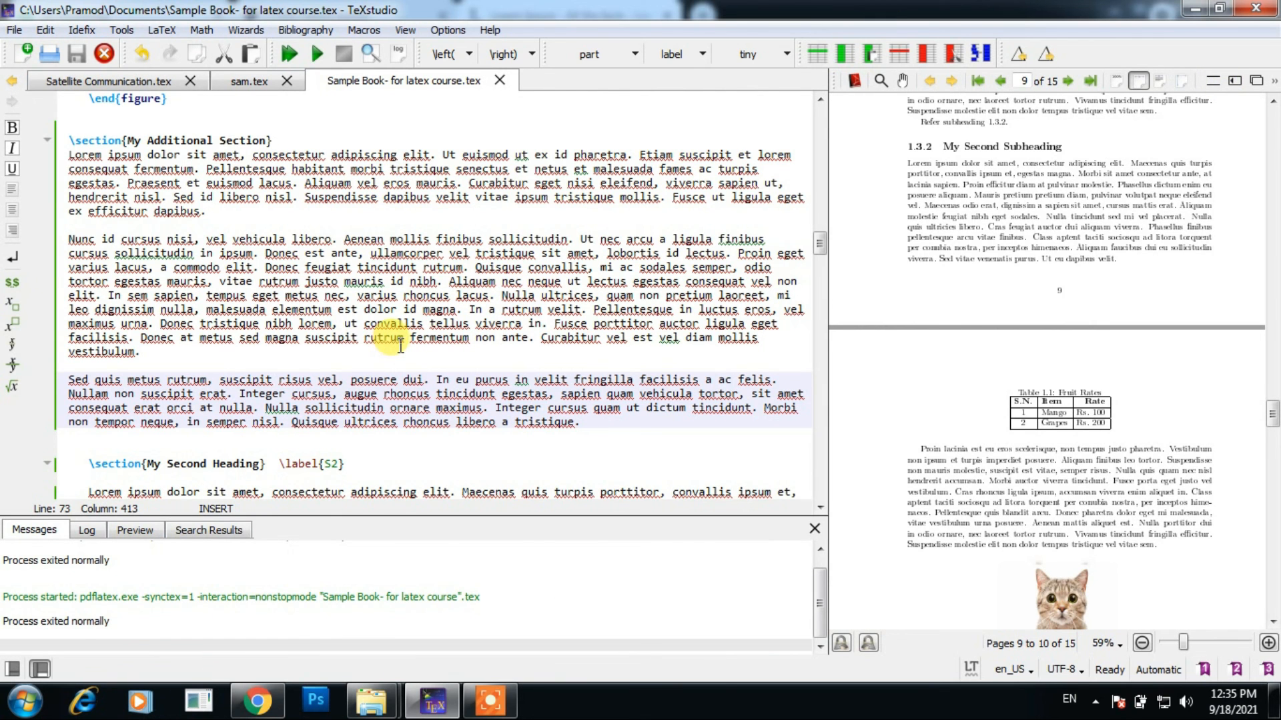